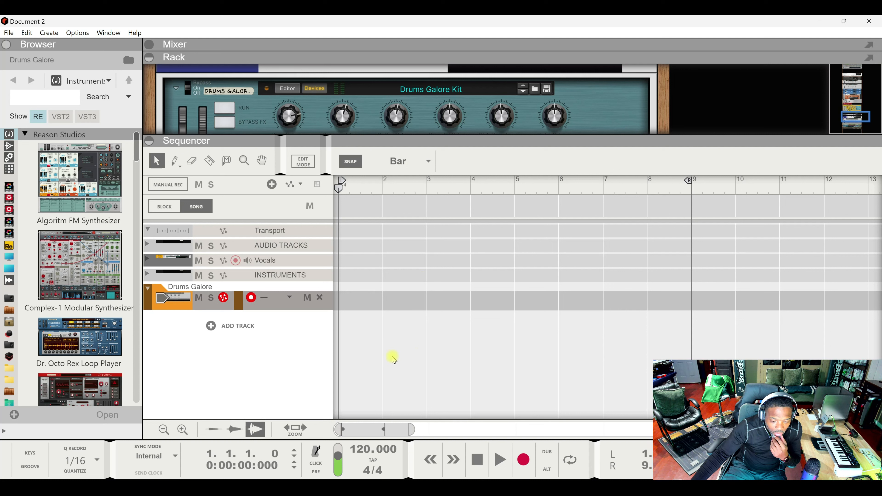
Step: Check the file types offered when exporting the loop as an audio file, without exporting anything
click(360, 451)
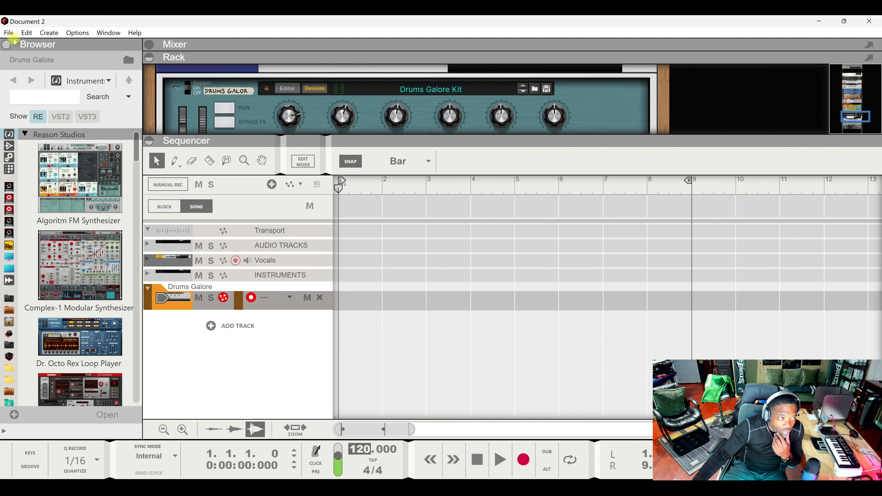
click(9, 33)
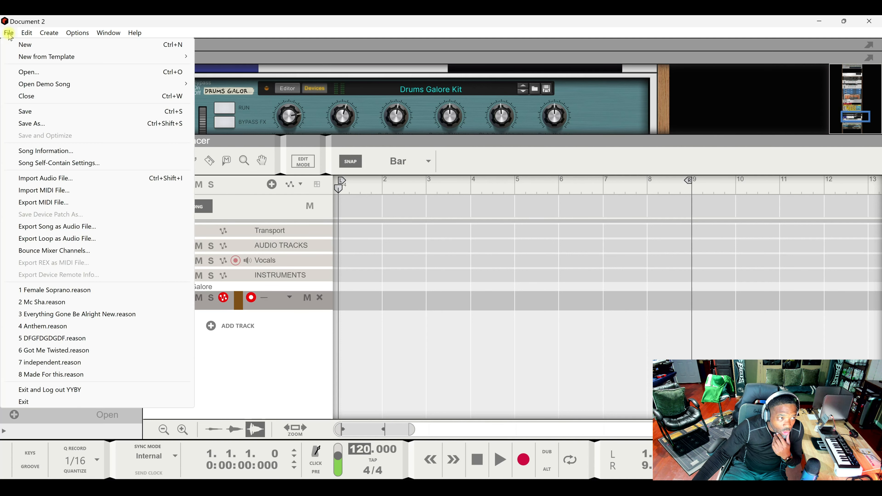
click(52, 240)
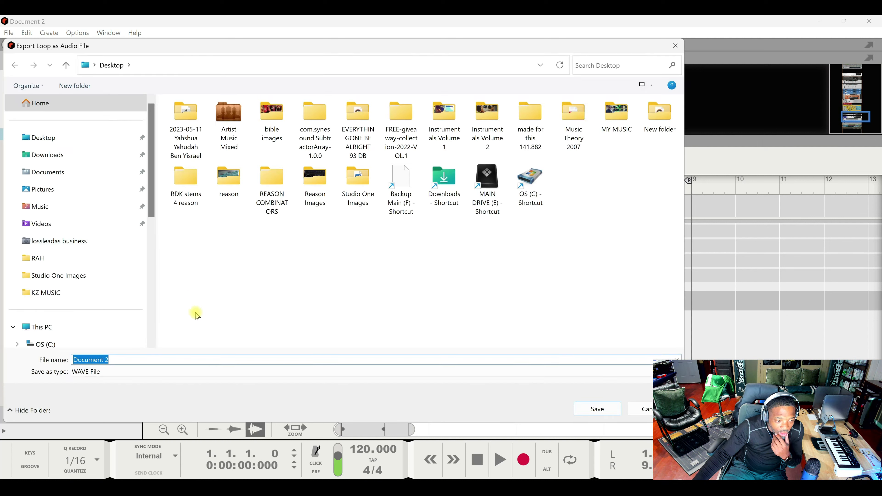
click(128, 376)
click(113, 398)
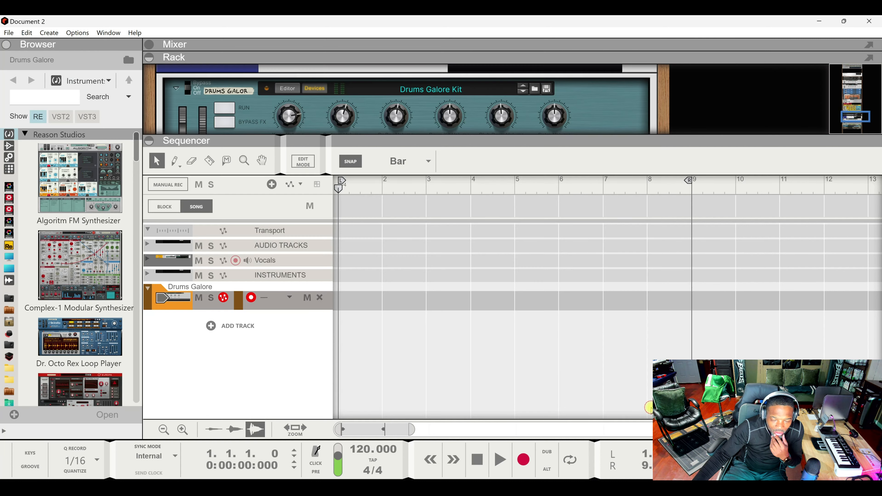
click(643, 409)
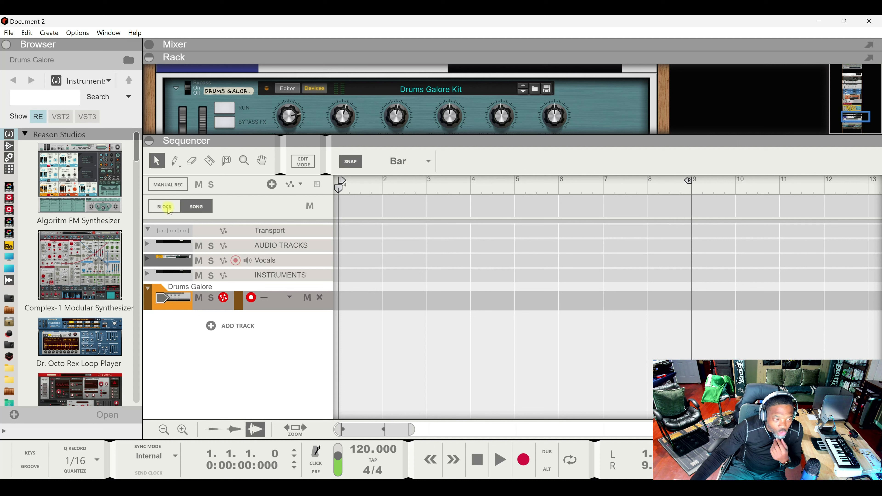
Step: Add an Algoritm FM Synthesizer to the rack and enlarge the rack area to show the whole device
drag(94, 195, 225, 357)
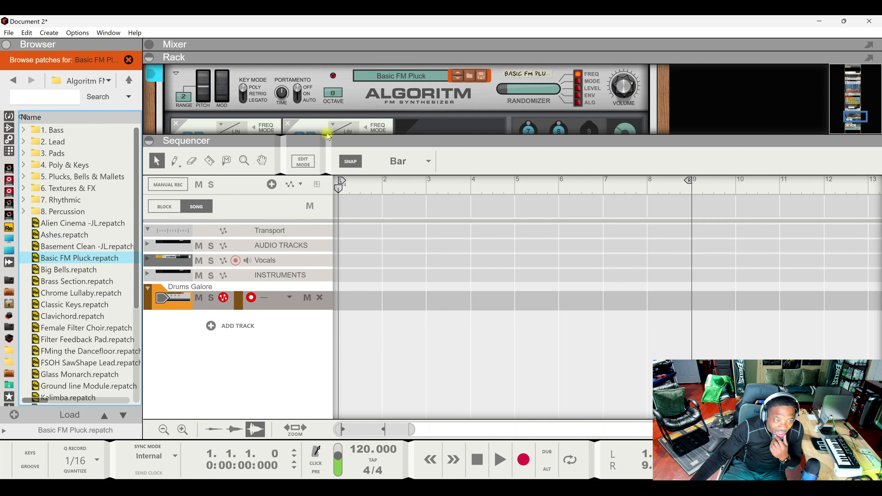
drag(326, 138, 352, 388)
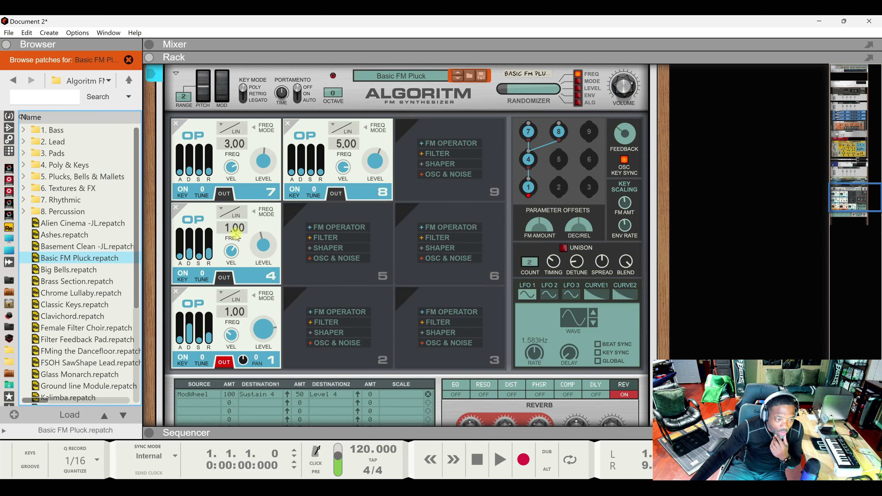
Step: Add a Europa synthesizer to the rack below the Algoritm device
scroll(288, 253, down, 6)
click(9, 120)
scroll(70, 222, down, 6)
drag(87, 241, 256, 364)
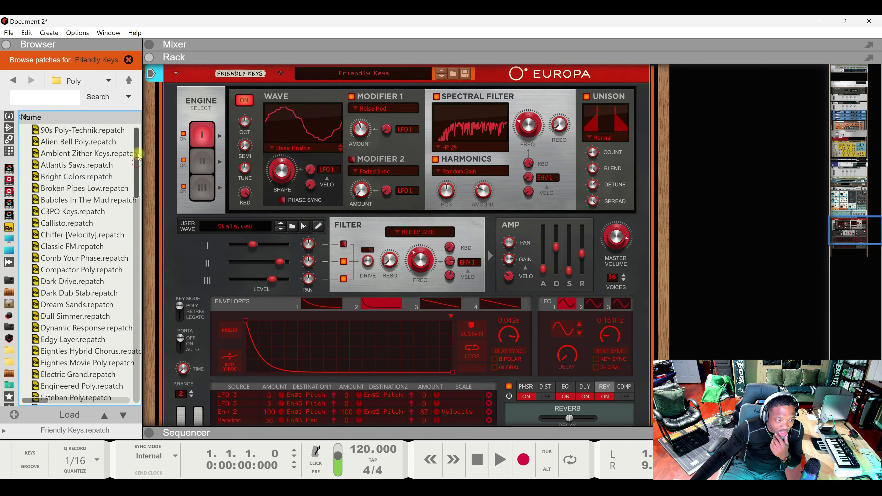
Step: Audition Europa's Poly patches Alien Bell Poly, Atlantis Saws, Bubbles In The Mud, C3PO Keys, Callisto and Chiffer [Velocity]
click(101, 141)
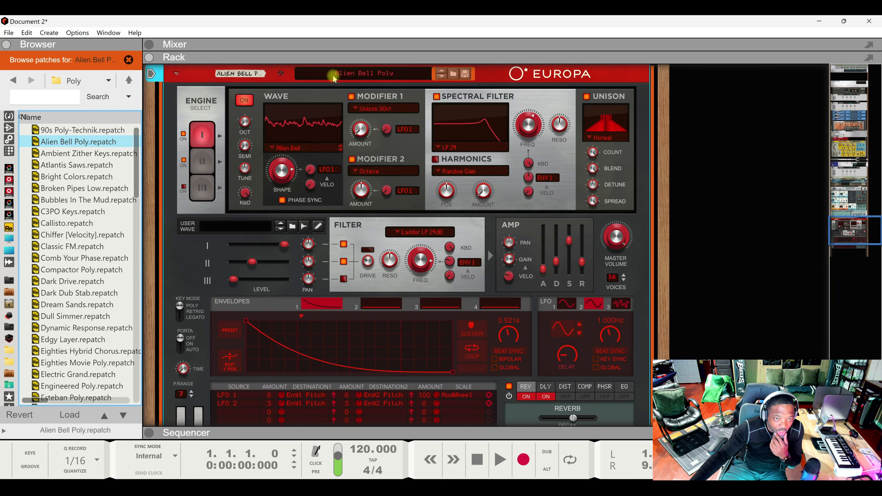
click(91, 164)
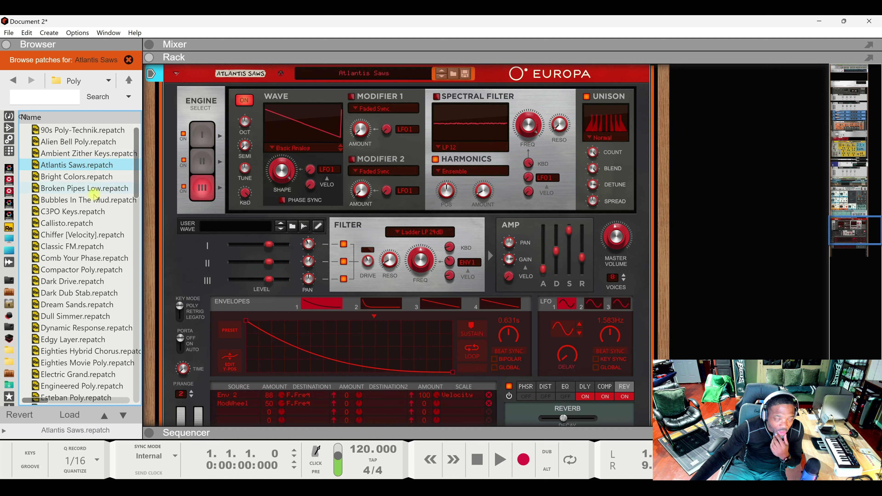
click(90, 201)
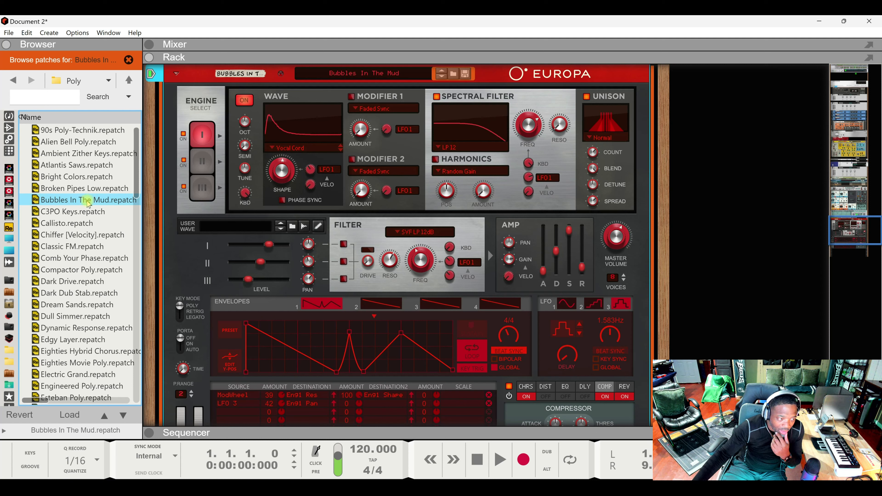
click(84, 211)
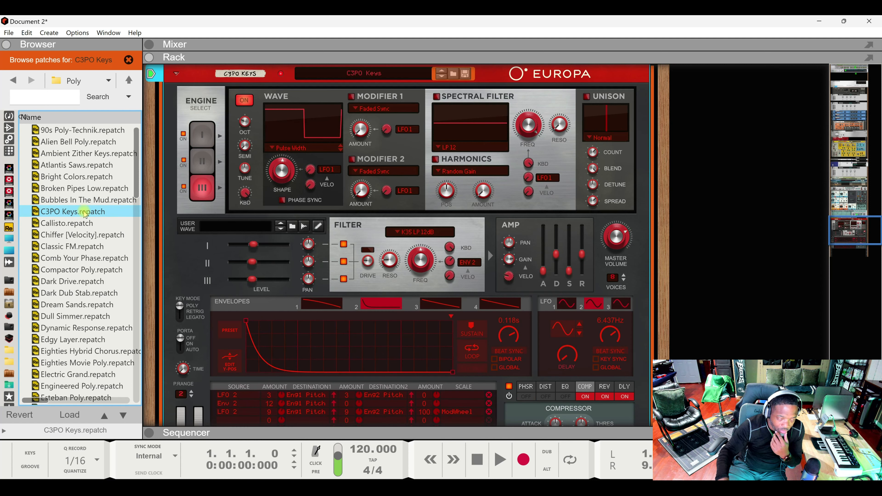
key(Down)
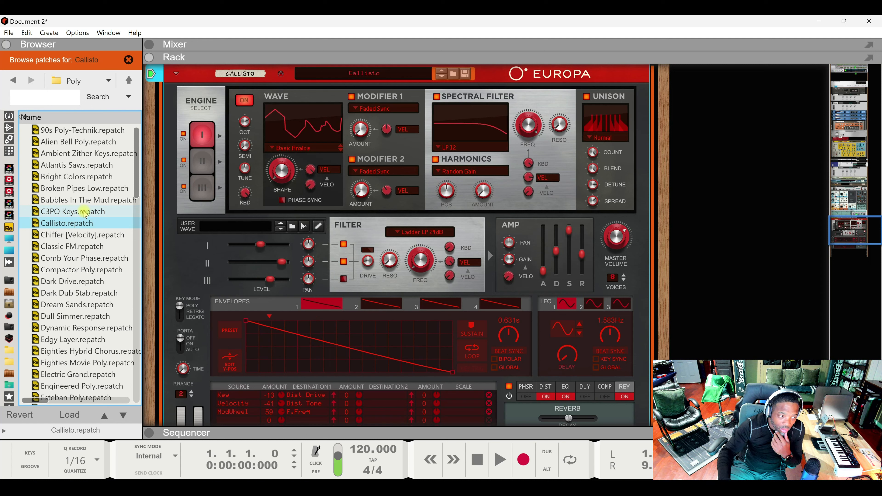
key(Down)
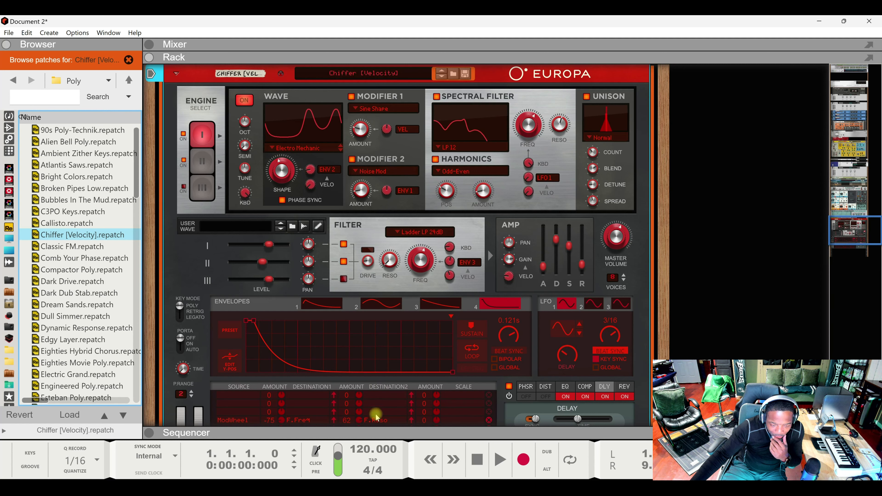
Step: Delete the Europa and Algoritm synthesizers from the rack
scroll(242, 192, up, 5)
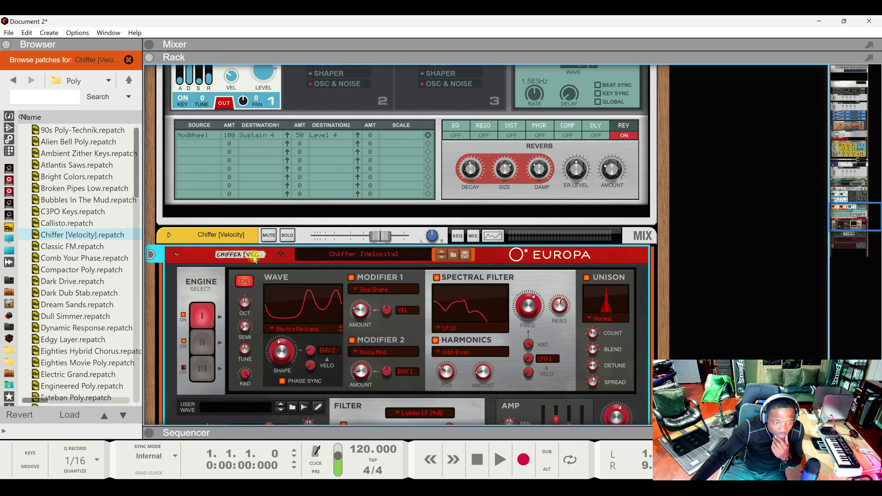
key(Delete)
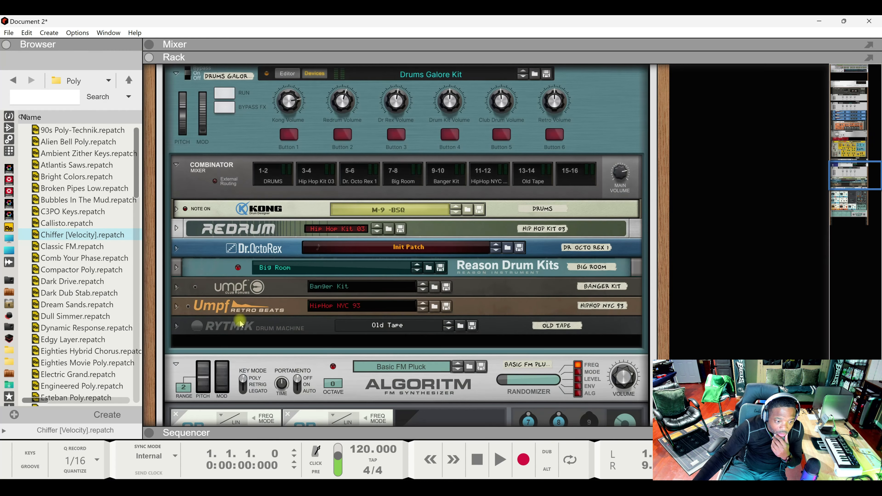
key(Delete)
key(Return)
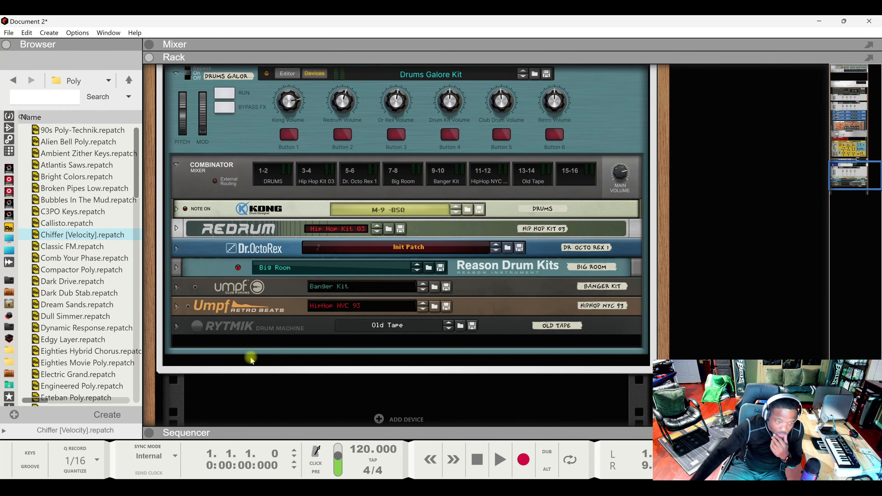
Step: Enlarge the sequencer and create a new audio track below Drums Galore with recording and monitoring enabled
click(317, 432)
click(239, 260)
click(273, 266)
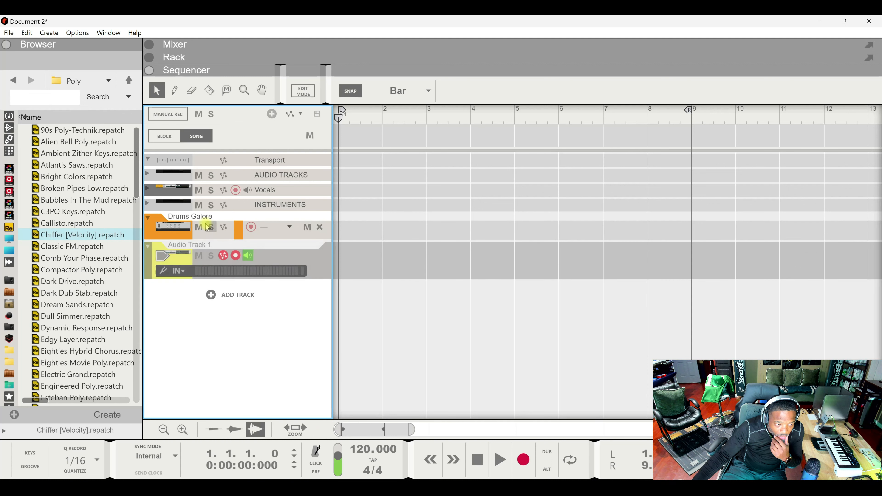
click(247, 257)
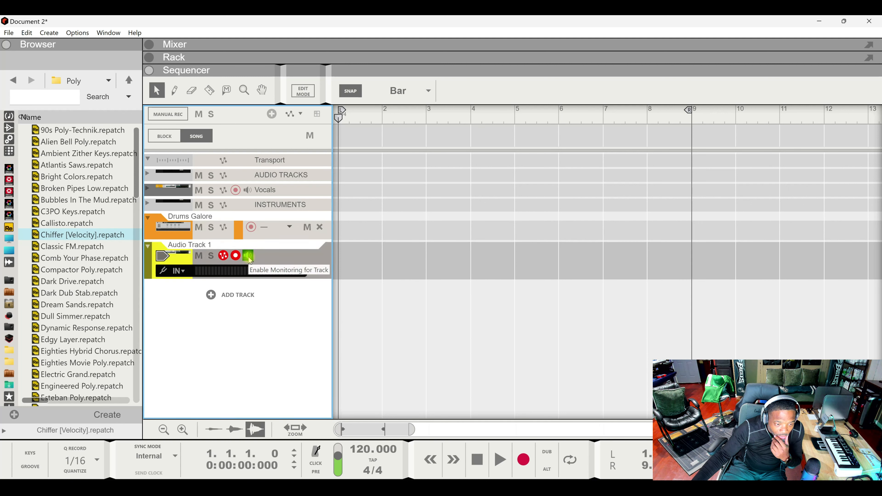
click(235, 256)
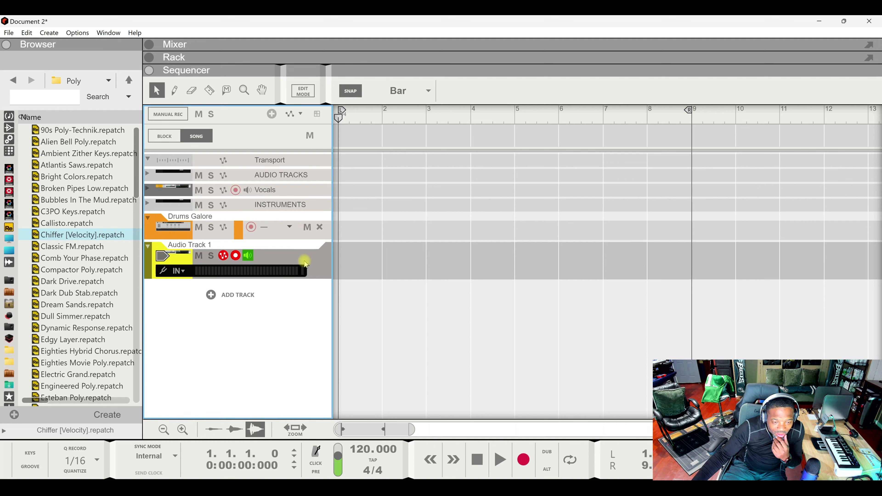
Step: Record a clip about two bars and three beats long on Audio Track 1 and play it back
click(523, 459)
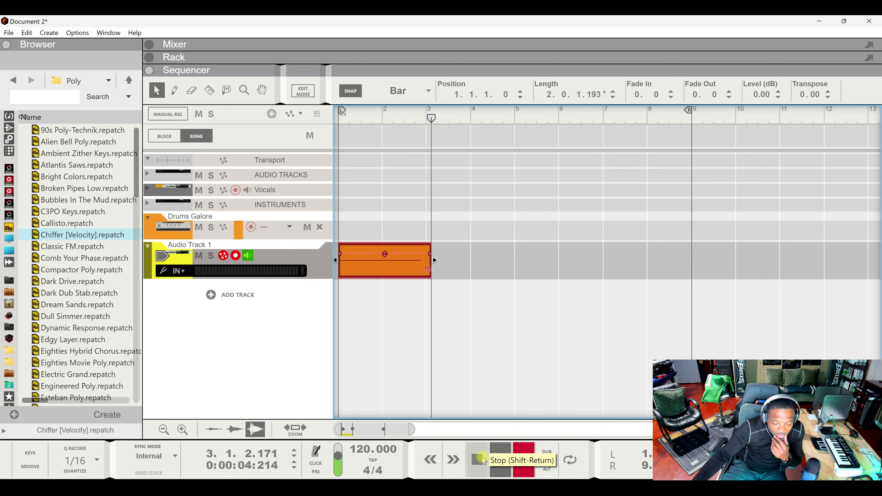
click(483, 461)
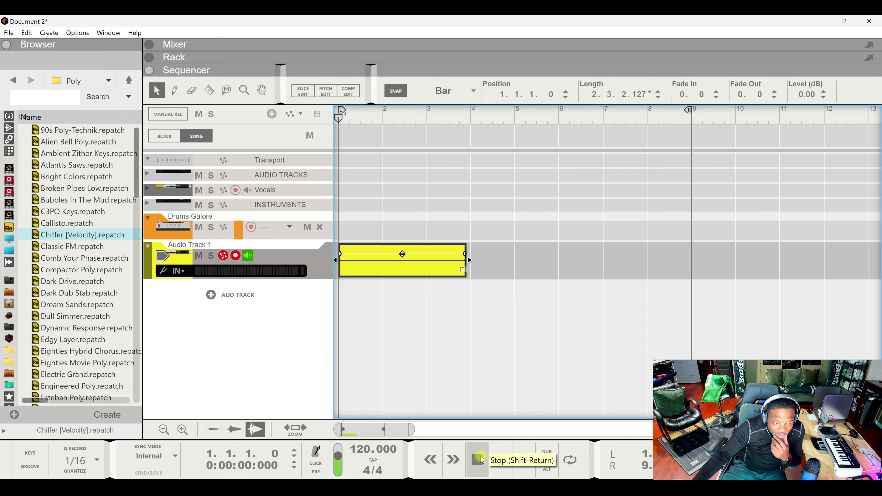
key(space)
key(space)
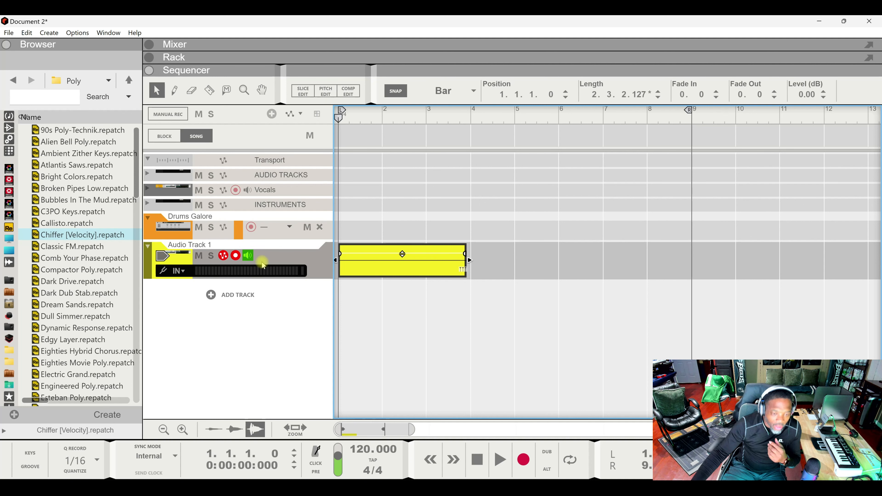
Step: Switch monitoring on Audio Track 1 off and on again, and delete the recorded clip
click(247, 255)
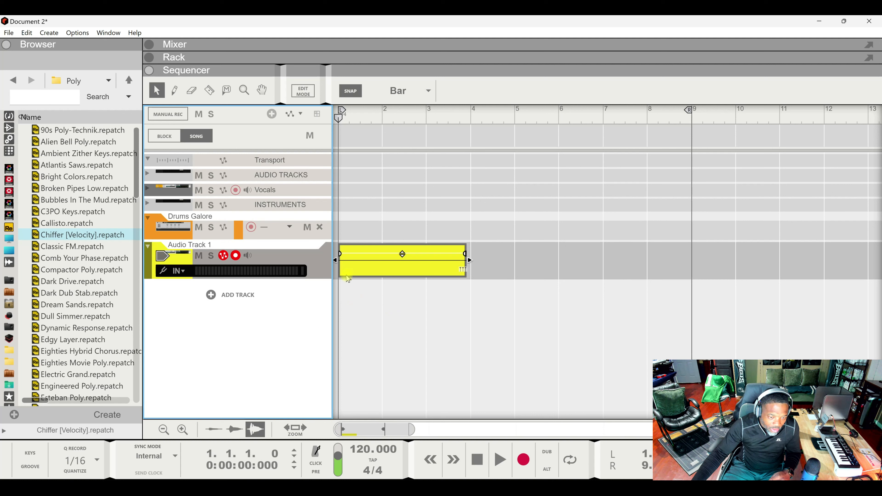
click(247, 256)
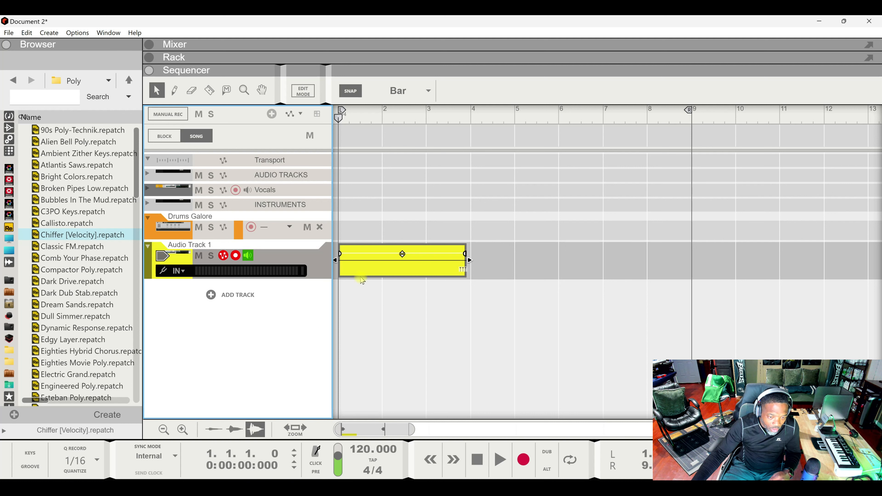
click(382, 274)
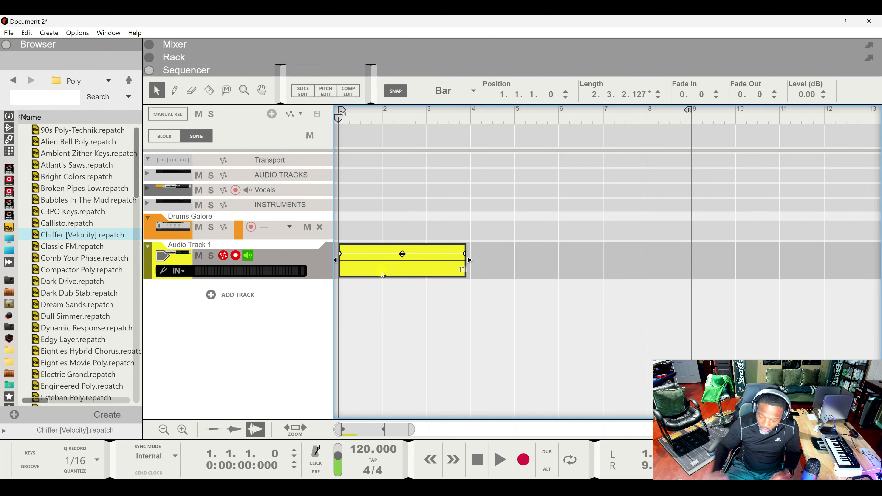
key(Delete)
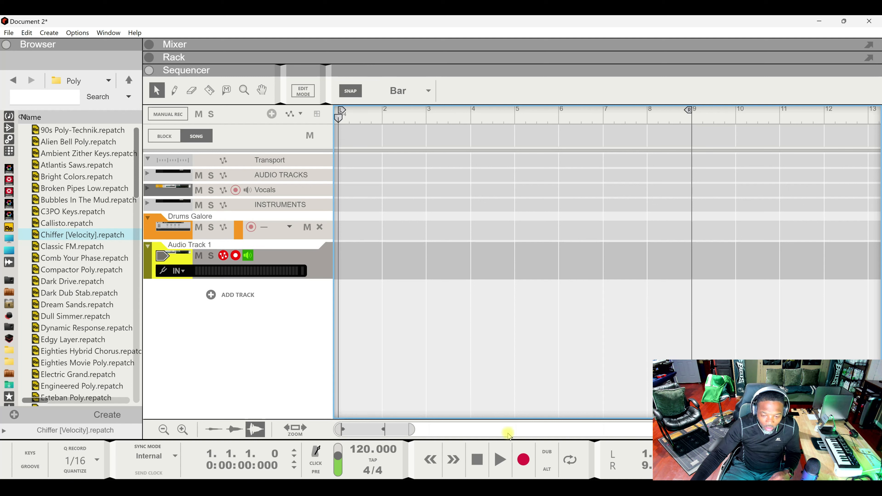
Step: Record a new clip about one bar and three beats long on Audio Track 1 and toggle its monitoring off and on
click(523, 460)
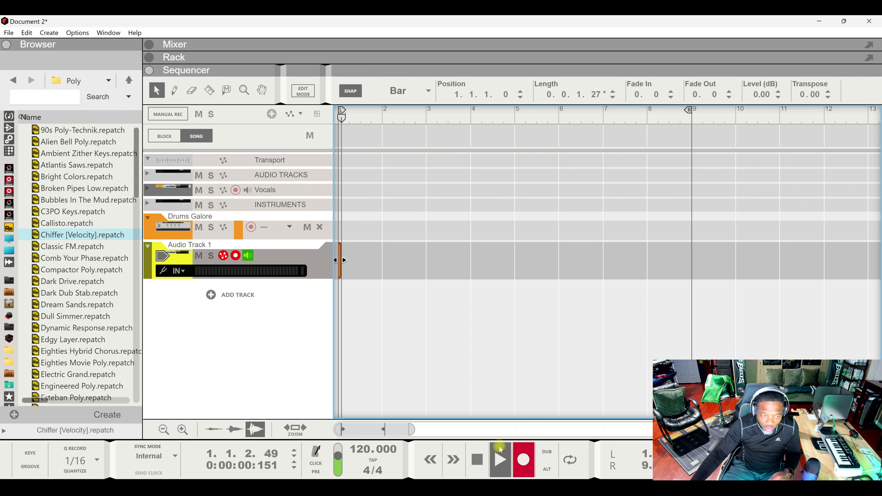
double_click(480, 456)
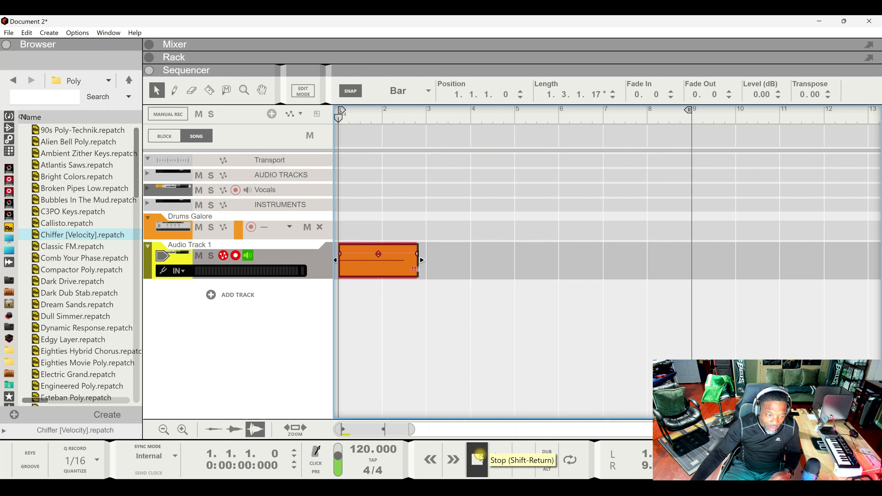
click(248, 256)
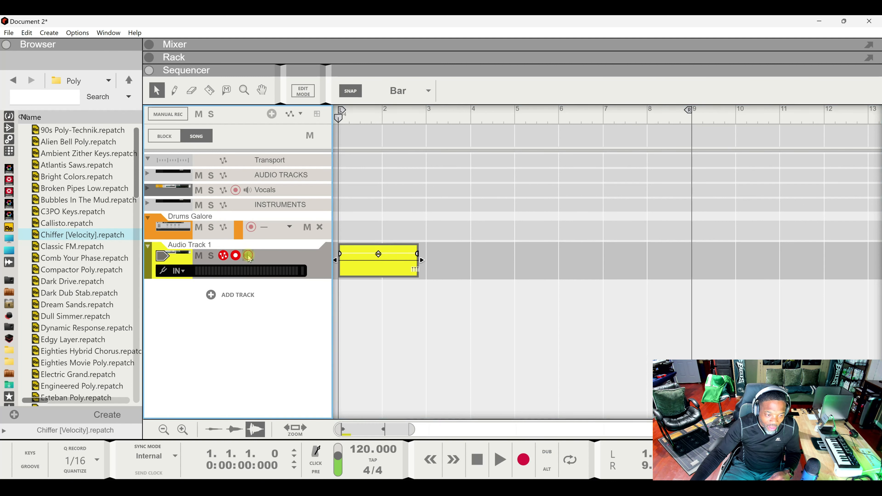
click(248, 255)
Step: Play back the second recorded clip on Audio Track 1 and delete it
key(space)
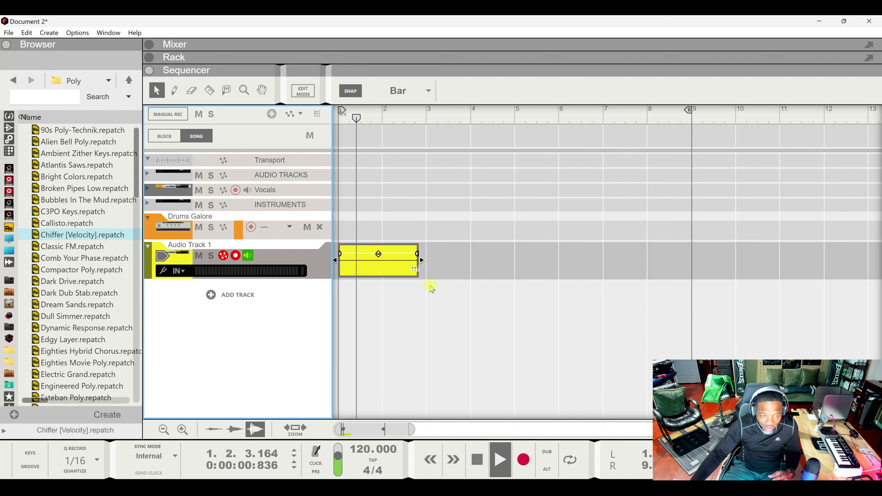
key(space)
key(space)
key(space)
click(387, 272)
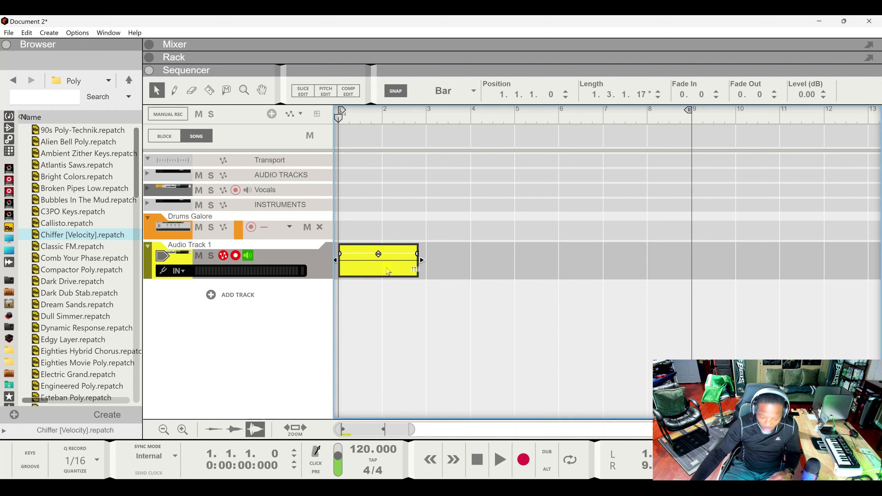
key(Delete)
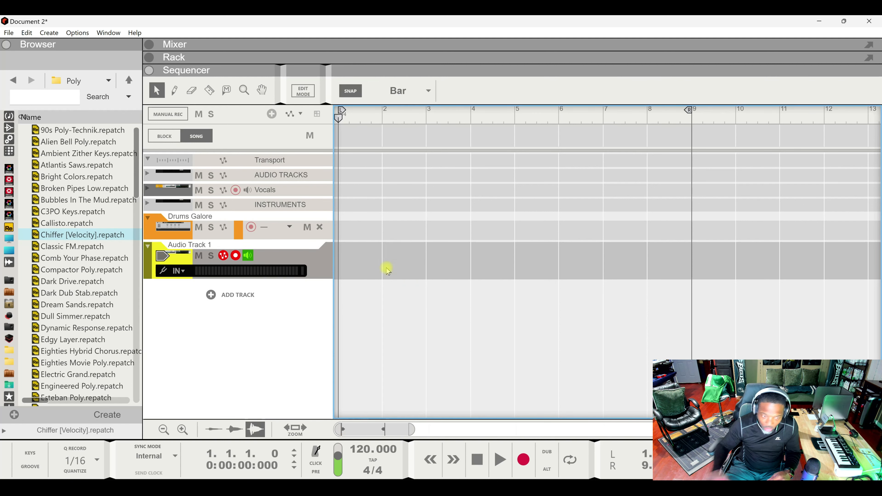
Step: Record a clip about one bar and two beats long on Audio Track 1 and start its playback
click(523, 460)
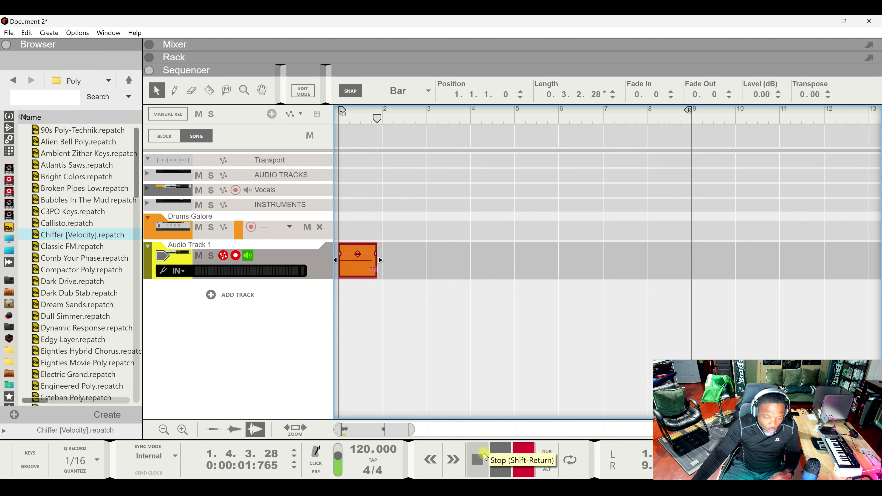
click(483, 456)
key(space)
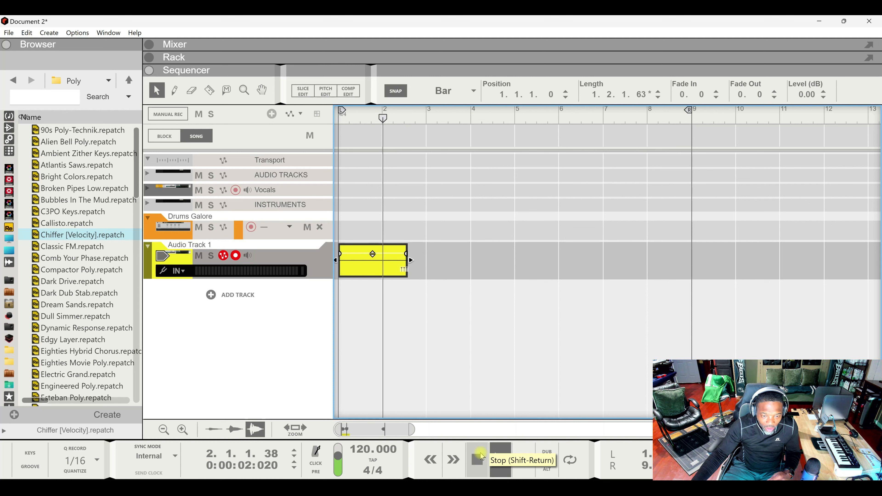
Step: Stop the playback and delete the recorded clip from Audio Track 1
click(482, 457)
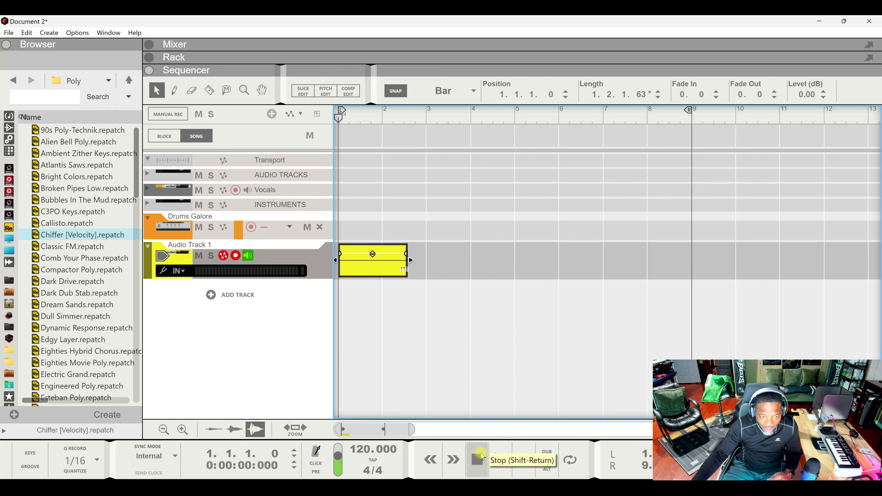
key(Delete)
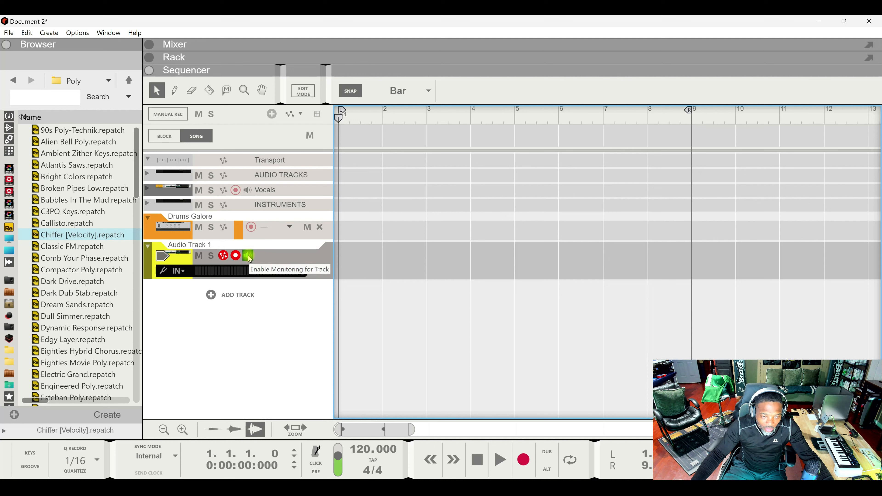
click(473, 460)
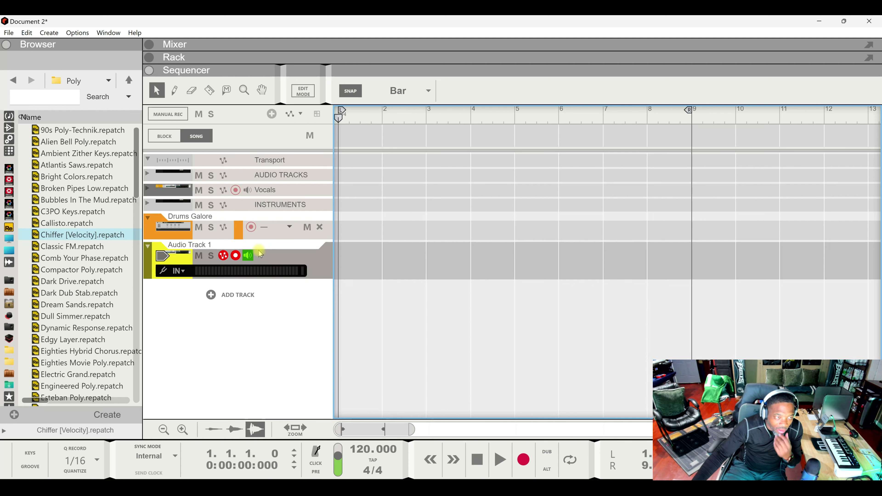
Step: Switch manual recording mode on and off again, and disable record arming on Audio Track 1
click(177, 117)
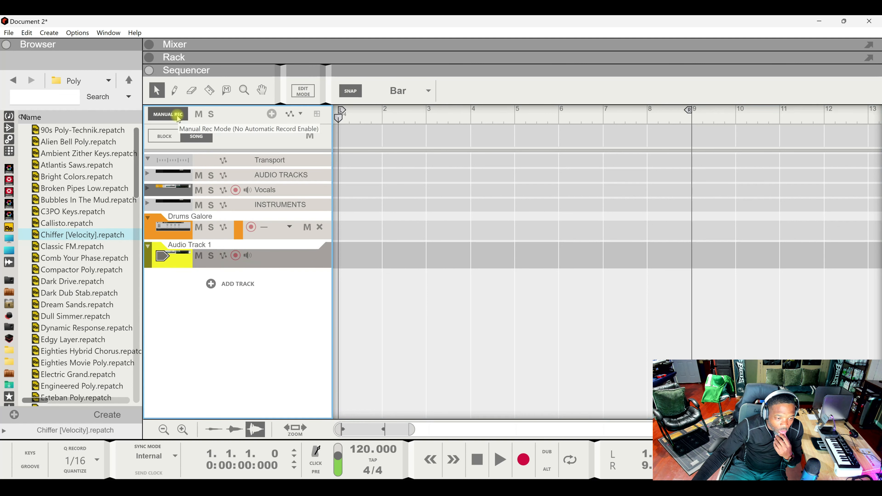
click(178, 116)
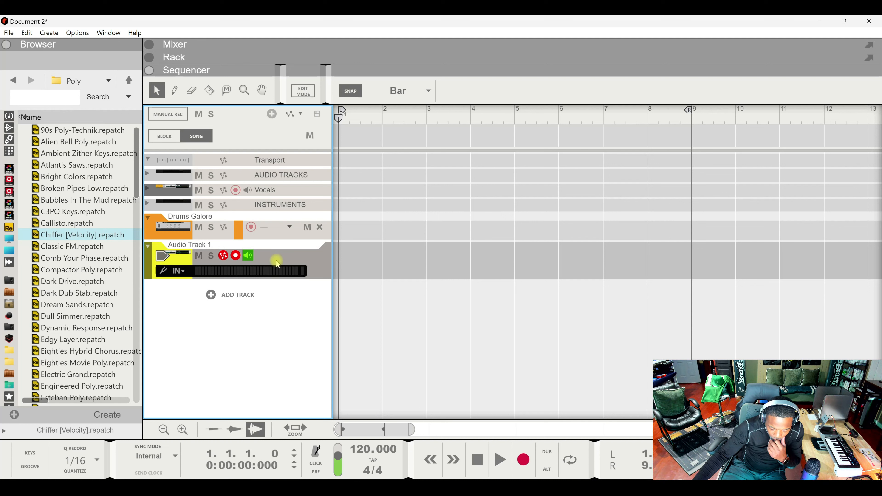
click(235, 256)
Step: Start exporting the loop as a WAVE file named Document 2 on the Desktop
click(9, 33)
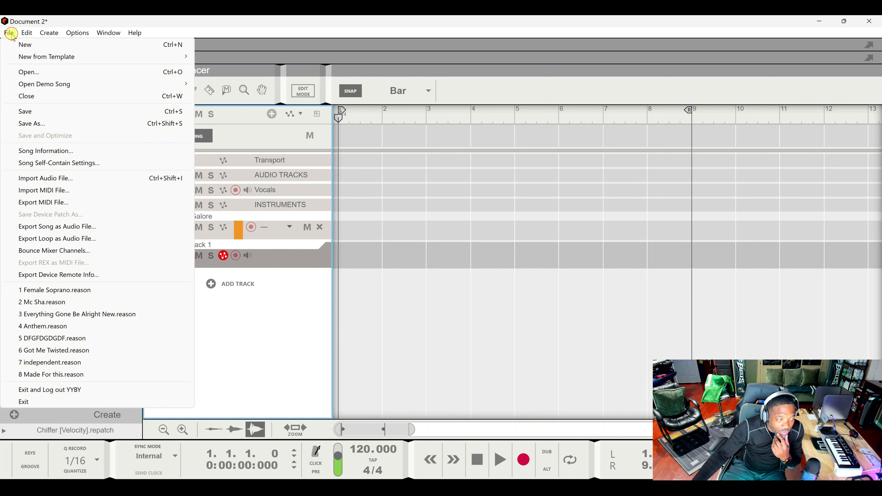
click(58, 239)
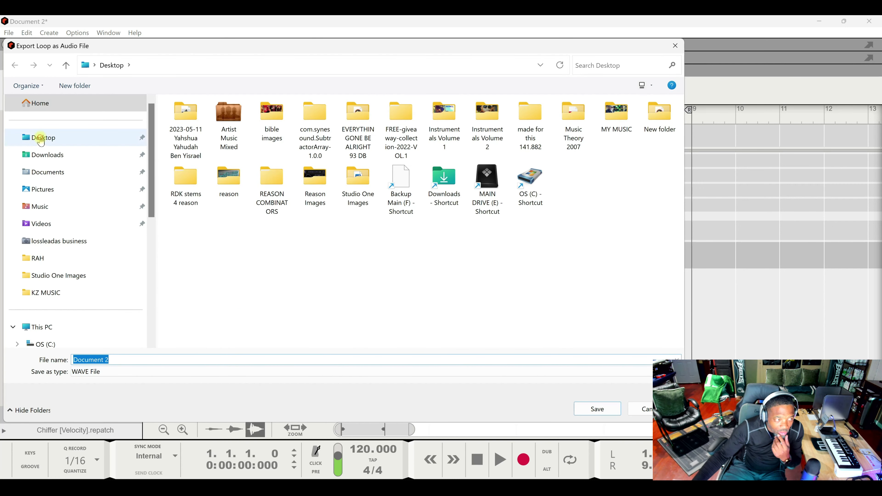
click(75, 138)
click(590, 410)
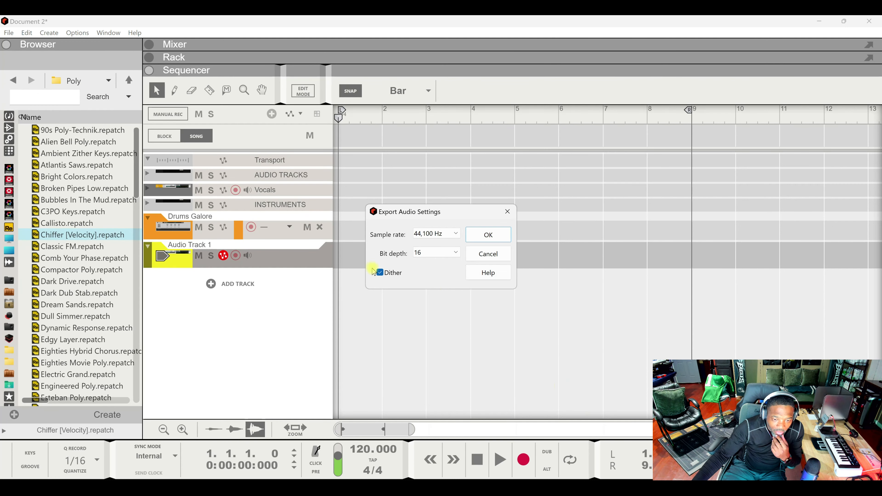
Step: Try a 48,000 Hz sample rate with 16-bit depth in the export settings, and cancel the export
click(426, 256)
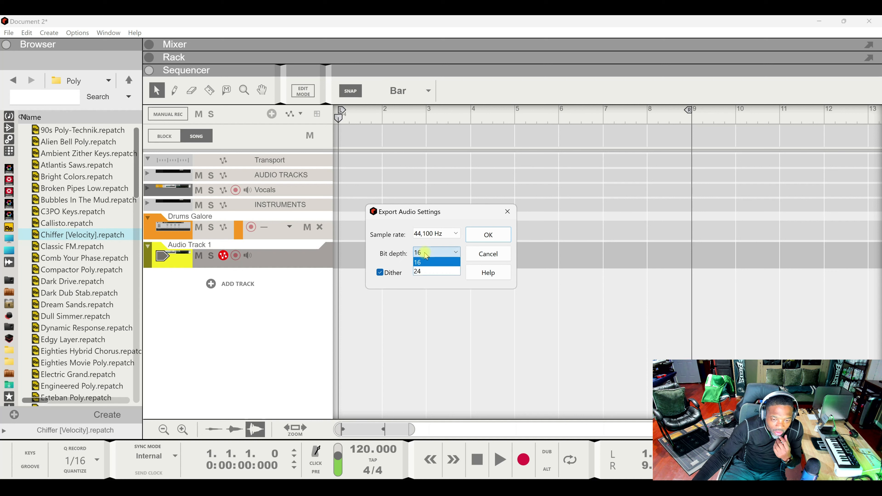
click(406, 260)
click(427, 234)
click(426, 242)
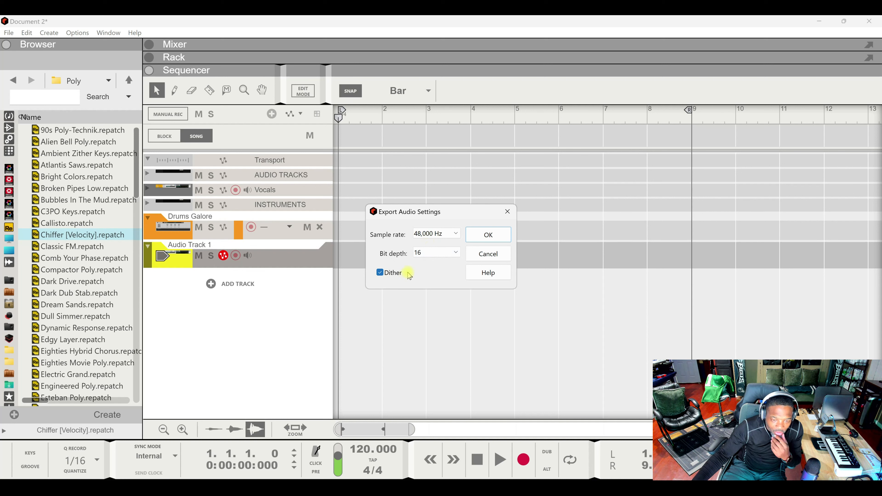
click(422, 254)
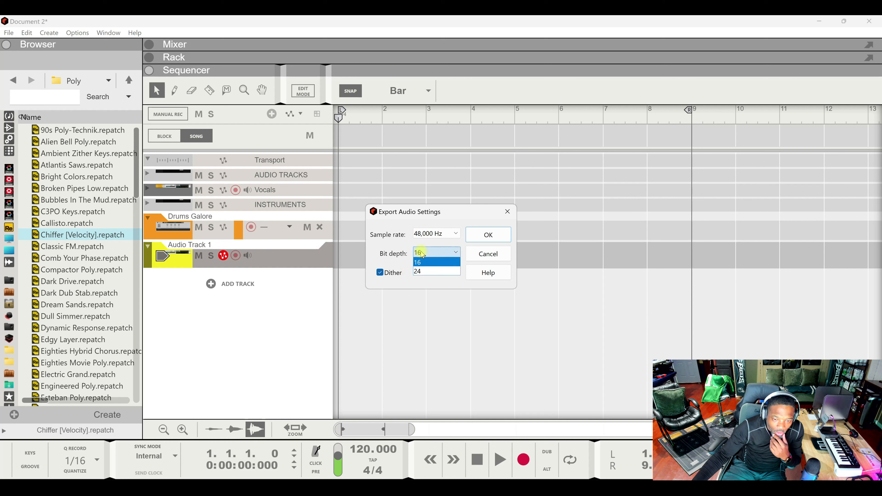
click(407, 262)
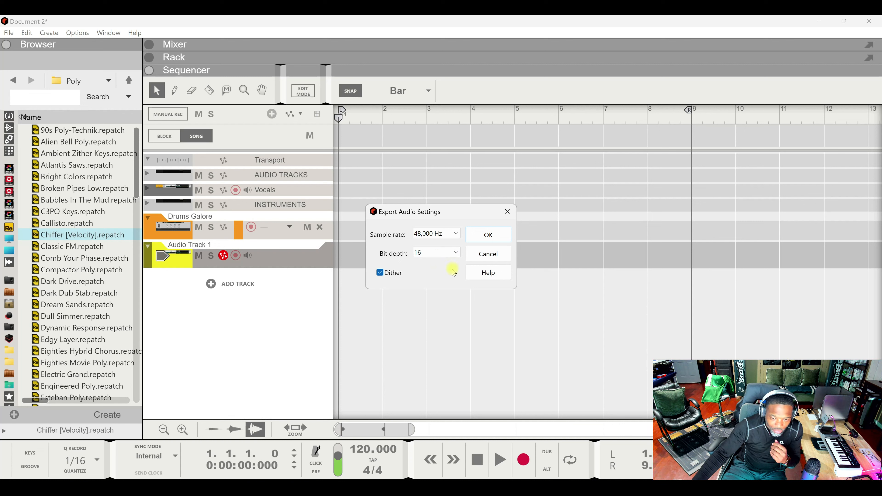
click(487, 257)
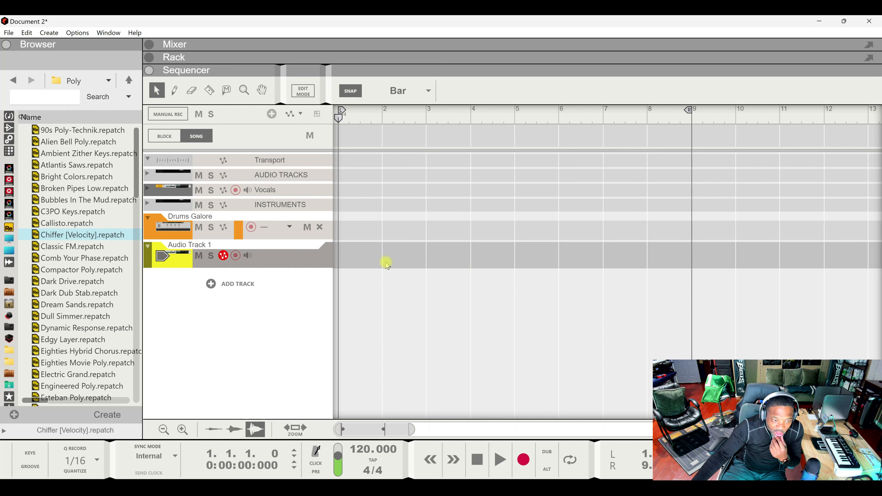
Step: Expand the Mixer and add nine more audio tracks
double_click(329, 42)
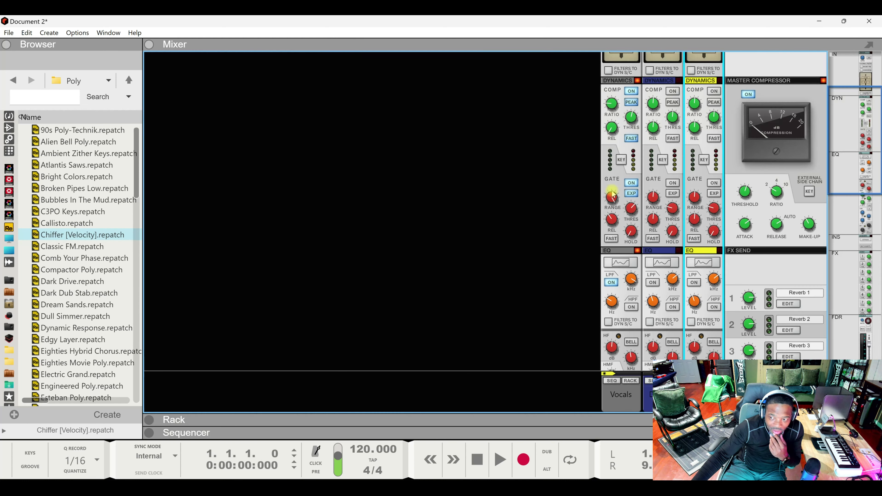
scroll(638, 234, up, 3)
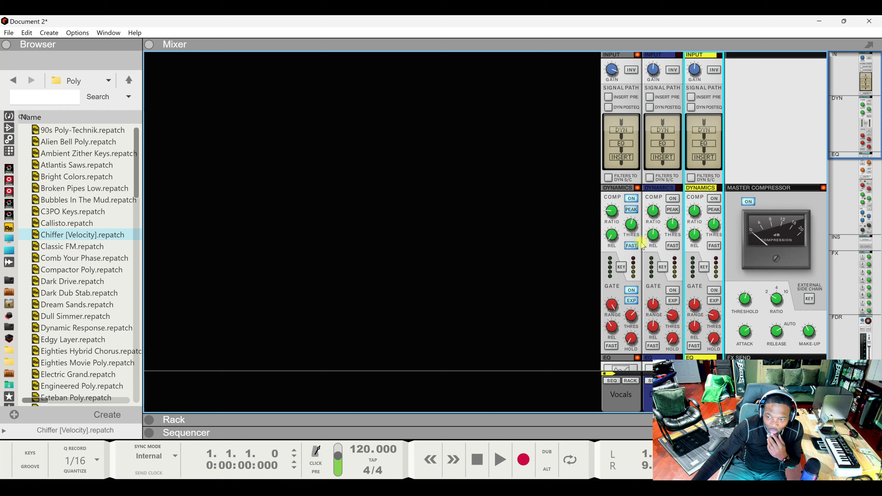
scroll(641, 246, down, 1)
right_click(514, 219)
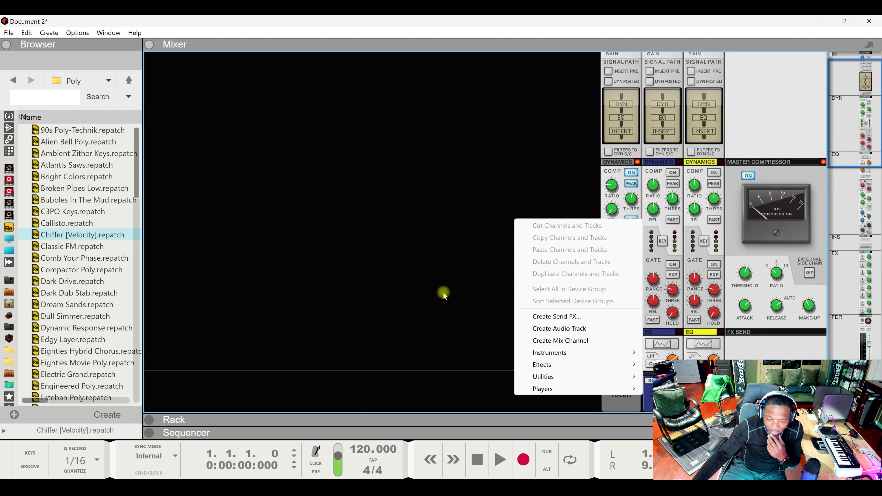
click(446, 272)
key(ctrl+t)
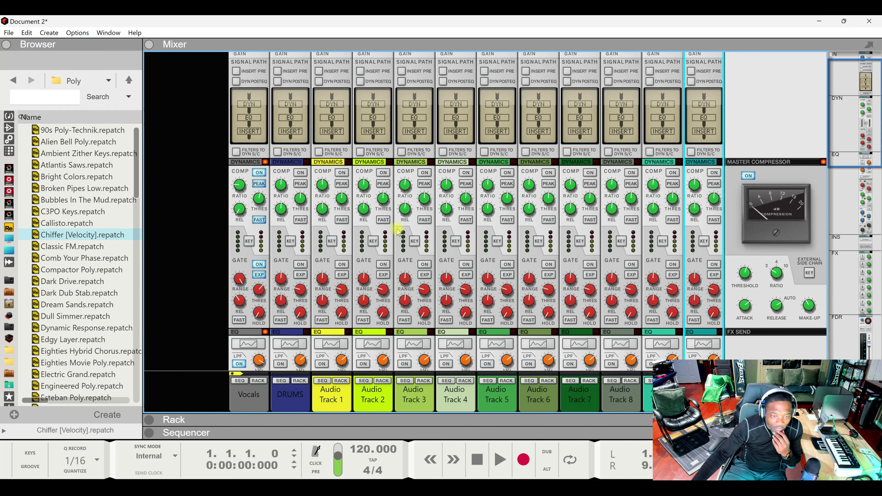
Step: Turn on the compressor on DRUMS and Audio Tracks 1 to 4, and set Audio Track 7's compressor threshold to -21.29 dB
click(301, 172)
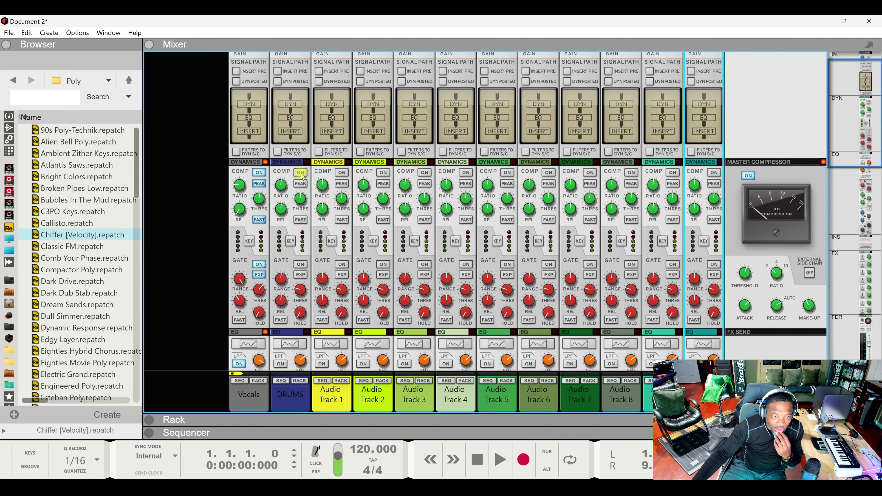
click(342, 172)
click(383, 172)
click(424, 172)
click(466, 172)
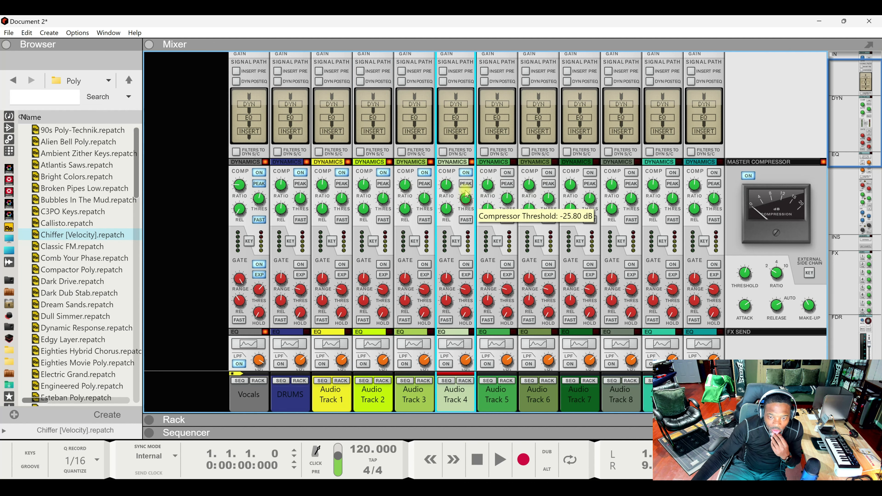
click(516, 202)
drag(589, 199, 590, 194)
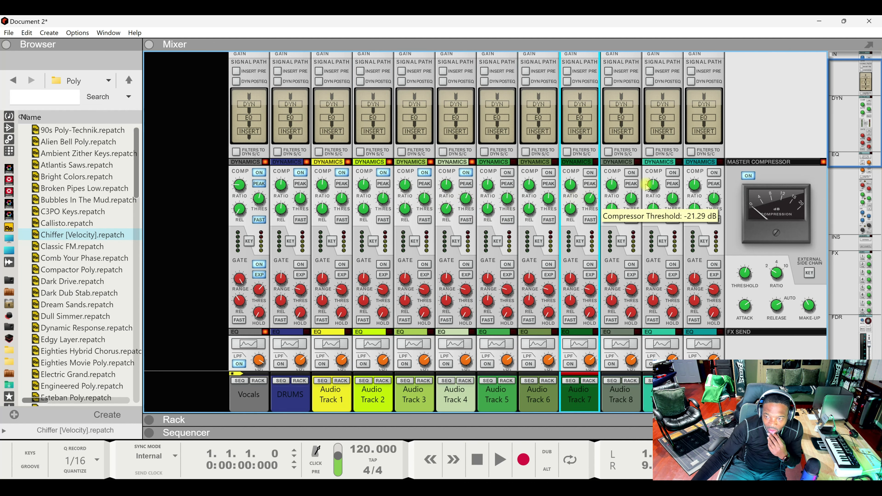
Step: Turn on the FX1 send on DRUMS and Audio Tracks 1 to 6
scroll(452, 326, down, 10)
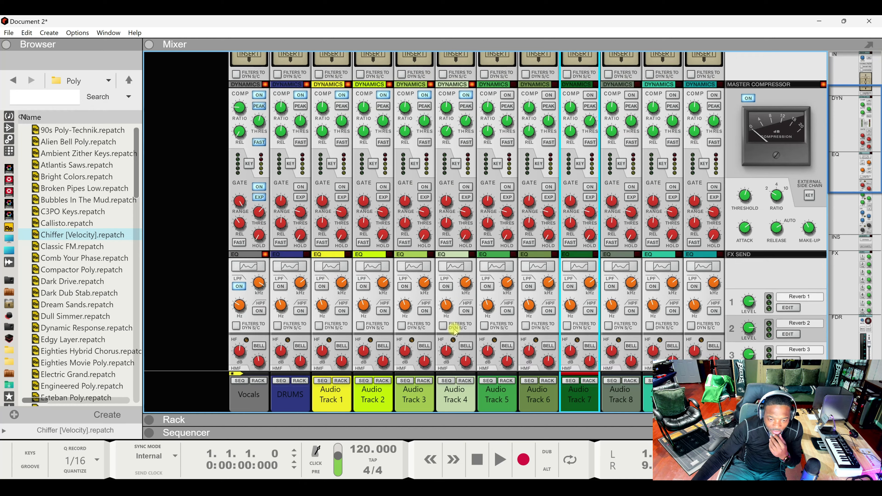
scroll(424, 310, down, 3)
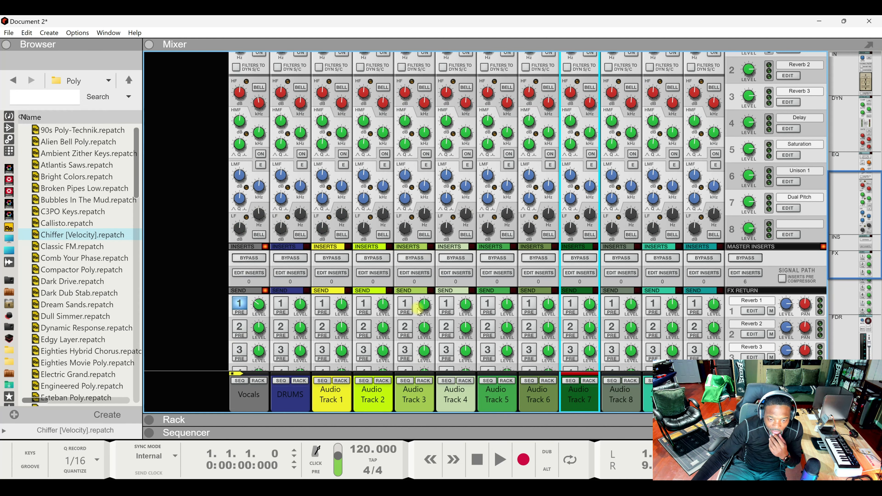
click(281, 227)
click(322, 226)
click(363, 227)
click(405, 226)
click(446, 226)
click(488, 226)
click(528, 227)
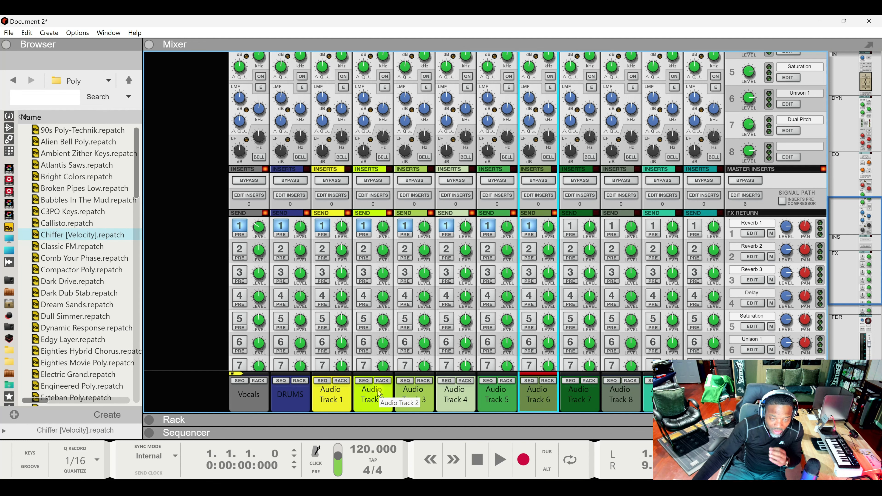
Step: Select the mixer channels from DRUMS through Audio Track 5 together
scroll(370, 329, down, 3)
scroll(370, 330, down, 2)
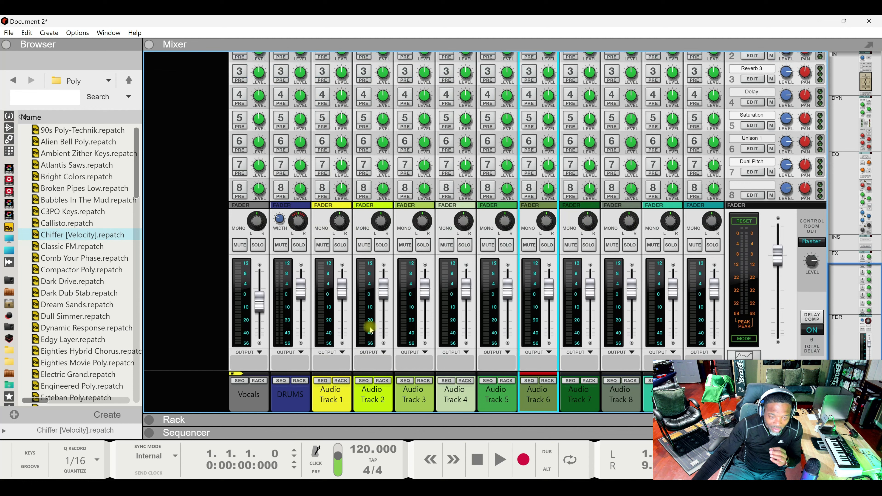
click(300, 401)
shift+click(499, 404)
Step: Toggle solo and mute on and off on Audio Track 5, and try the pan control of Audio Track 4
click(503, 246)
click(503, 247)
click(487, 246)
click(485, 247)
drag(461, 222, 462, 220)
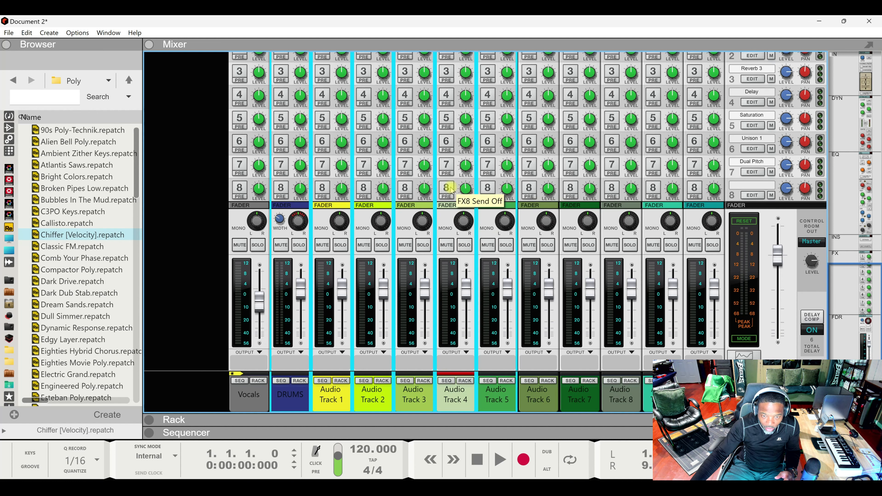
Step: Examine the selected channels' strip sections, from input gain and dynamics down through EQ to the sends
scroll(450, 191, up, 10)
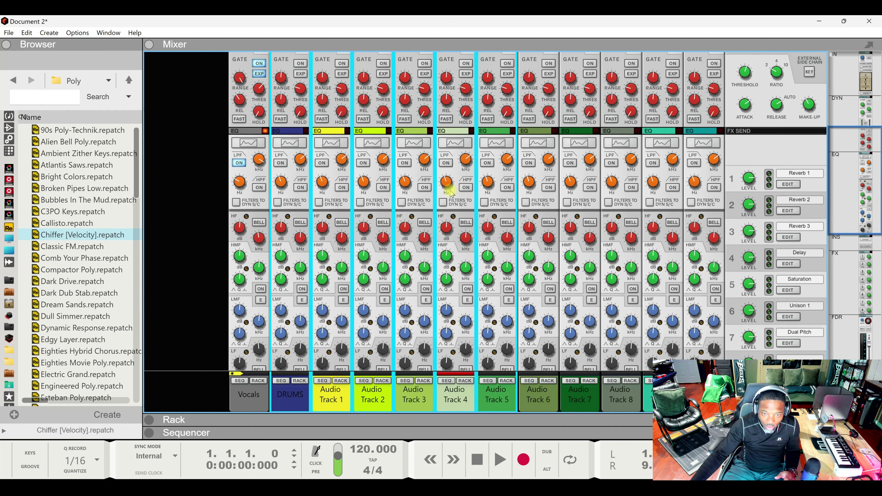
scroll(446, 171, up, 5)
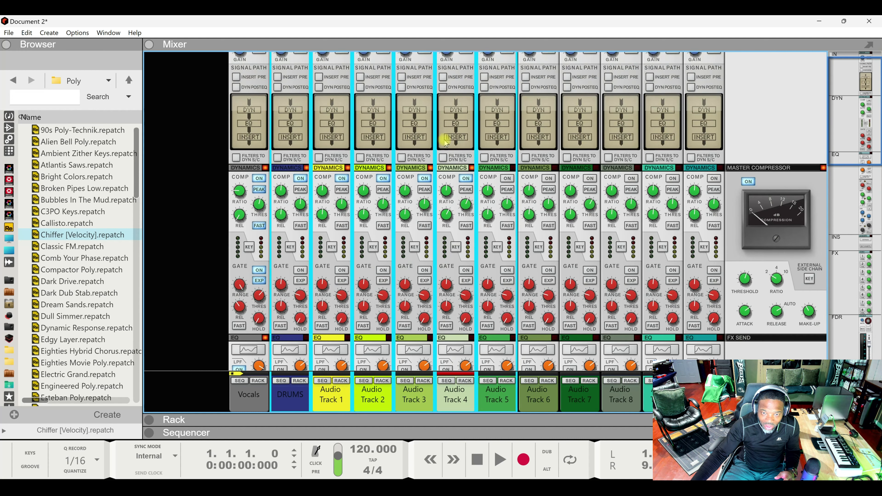
scroll(447, 103, up, 1)
mouse_move(446, 71)
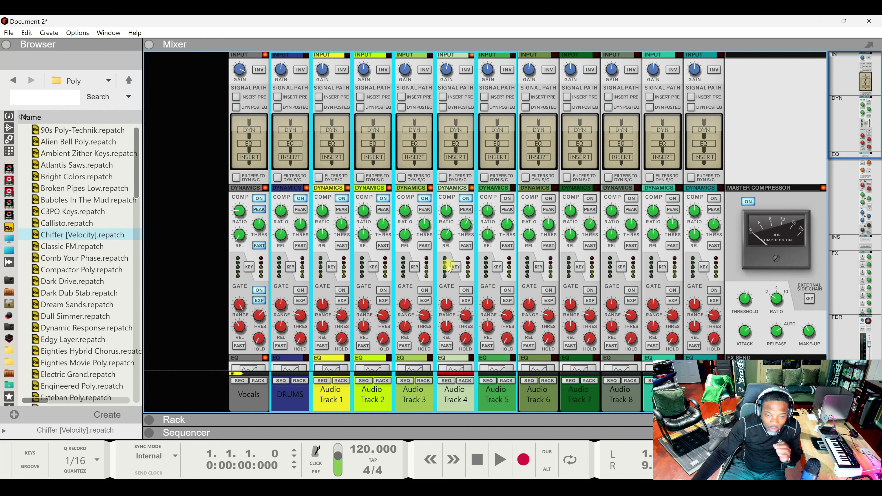
scroll(450, 268, down, 4)
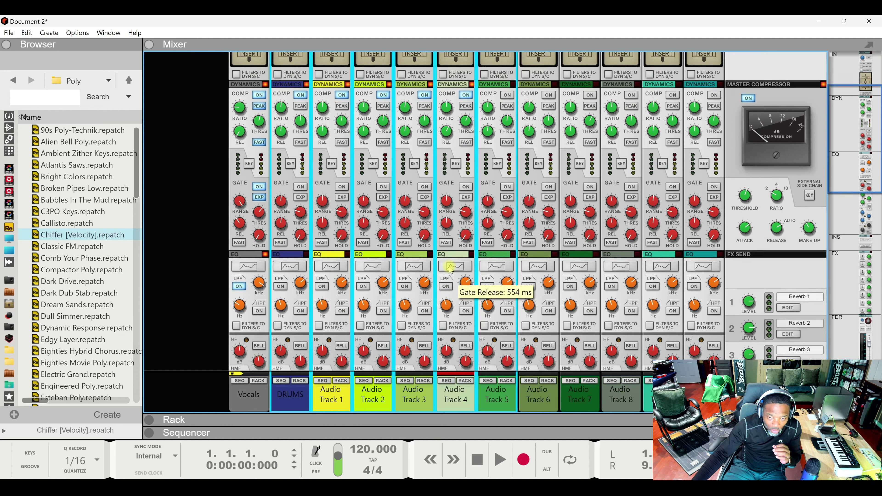
scroll(448, 269, down, 9)
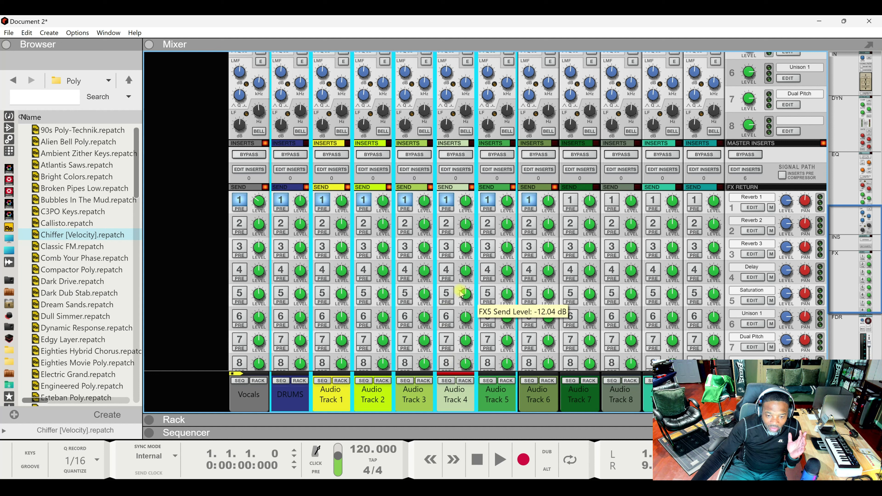
Step: Turn off the FX1 send on DRUMS and Audio Tracks 1 to 6, and turn it back on for the audio tracks
click(325, 406)
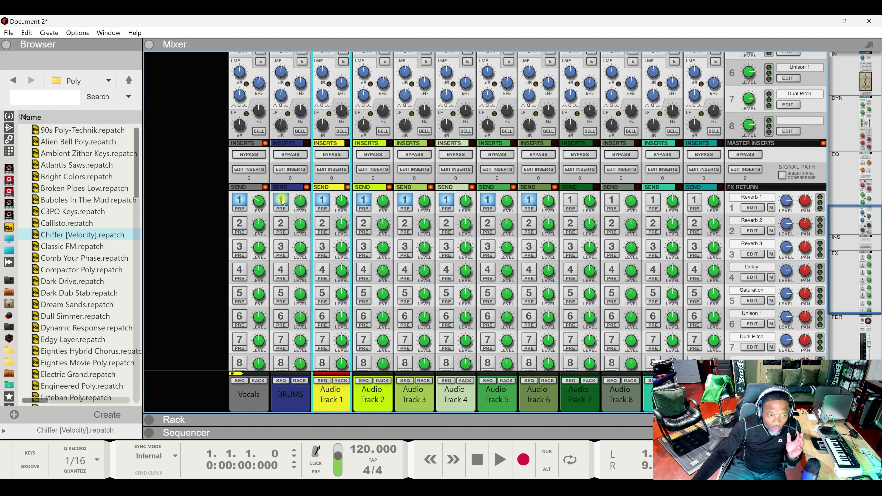
click(322, 200)
click(363, 201)
click(404, 201)
click(447, 200)
click(486, 201)
click(527, 201)
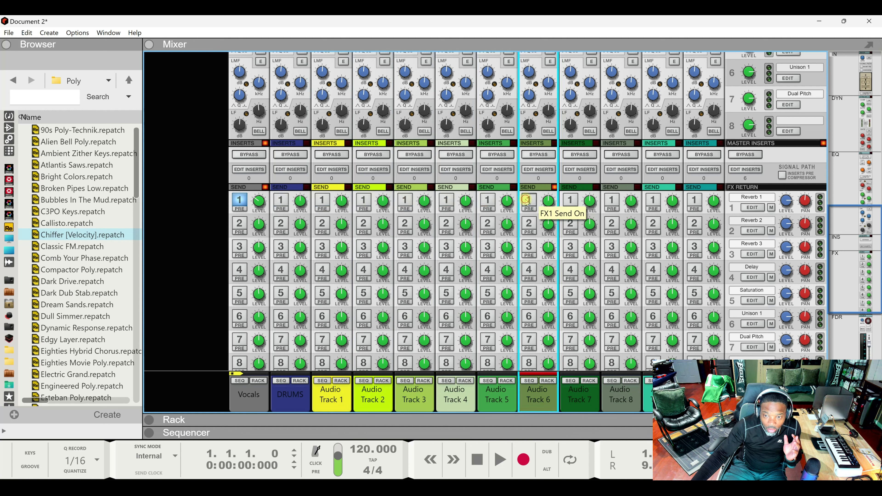
click(494, 208)
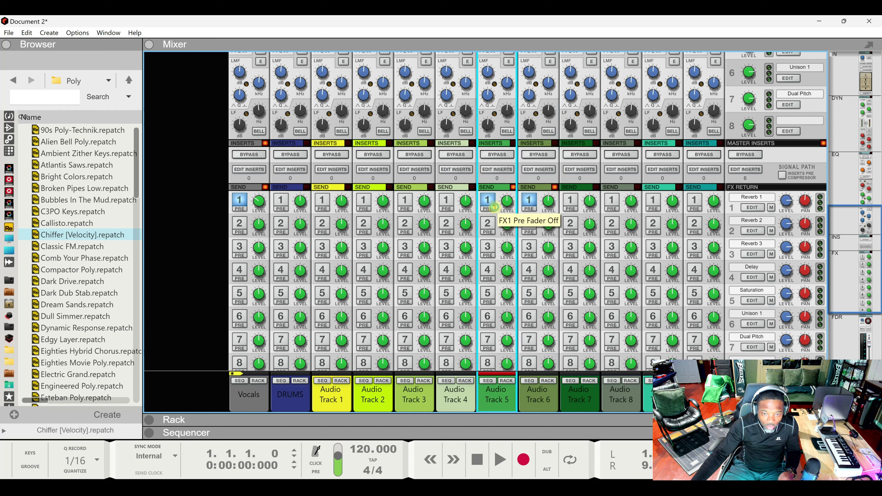
Step: Mute the effect returns from Reverb 1 through Unison 1
click(771, 207)
click(772, 231)
click(772, 254)
click(772, 277)
click(771, 323)
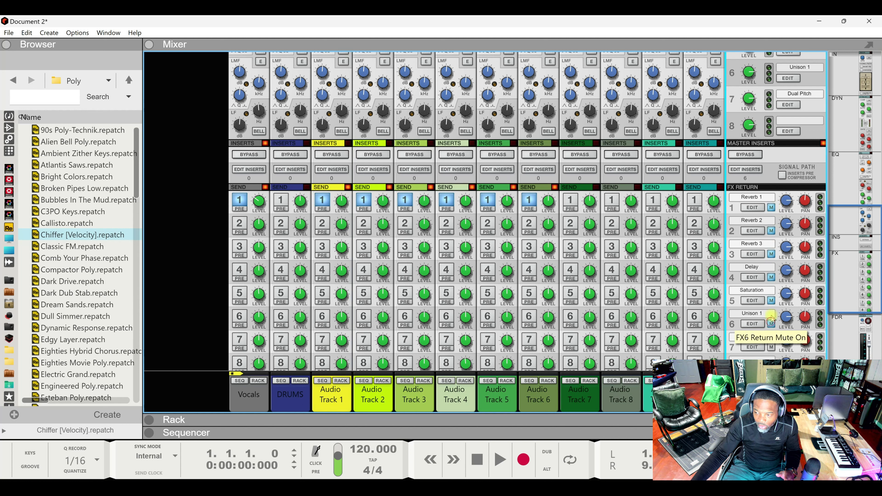
Step: Unmute the six effect returns from Reverb 1 through Unison 1
click(771, 300)
click(772, 277)
click(772, 254)
click(771, 231)
click(771, 207)
click(772, 323)
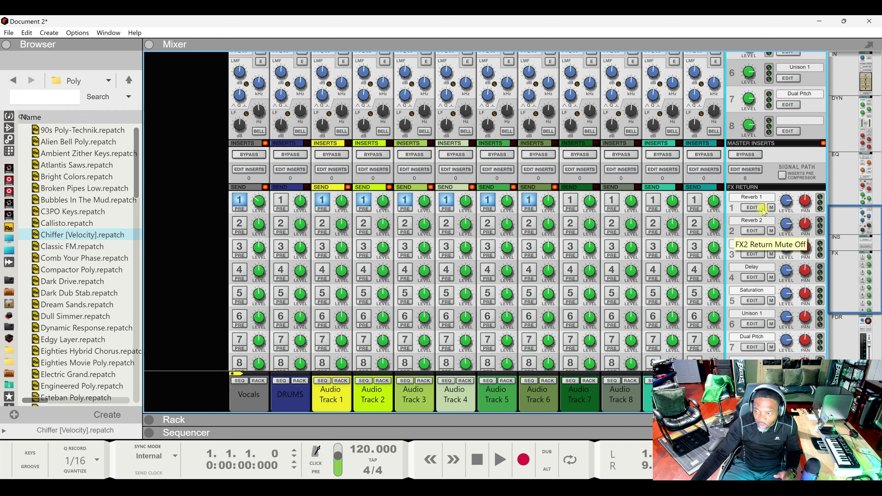
Step: Turn off the channel compressors on Vocals, DRUMS and Audio Tracks 1 to 4
scroll(516, 210, up, 8)
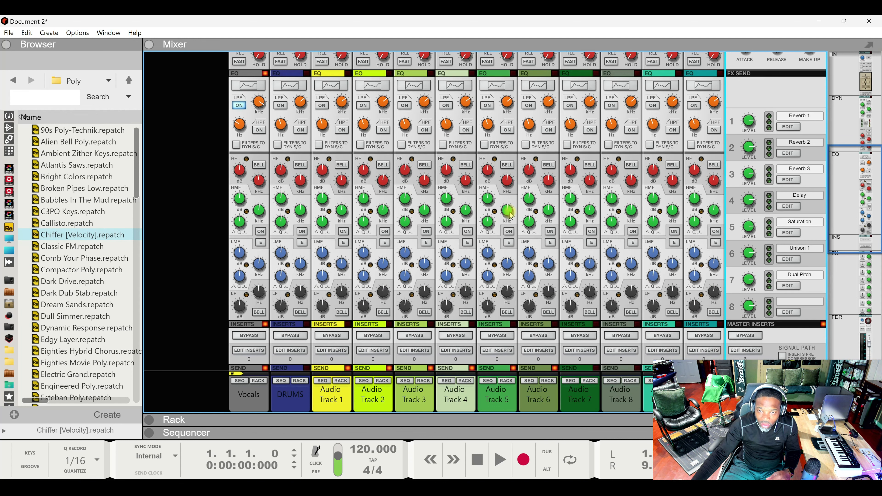
scroll(510, 215, up, 3)
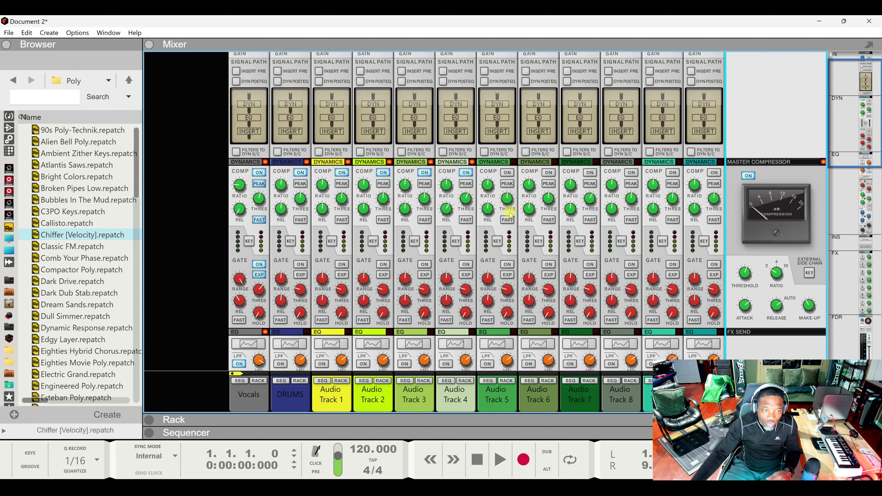
click(259, 172)
click(300, 172)
click(341, 172)
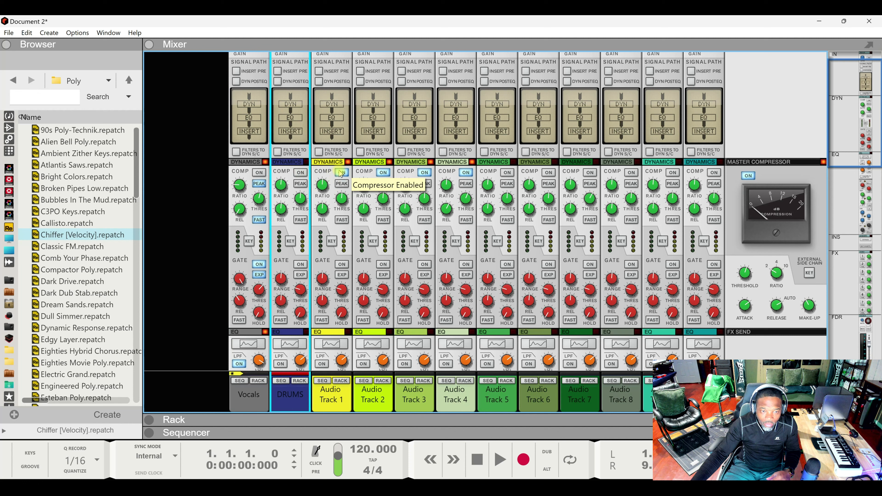
click(383, 172)
click(424, 172)
click(466, 173)
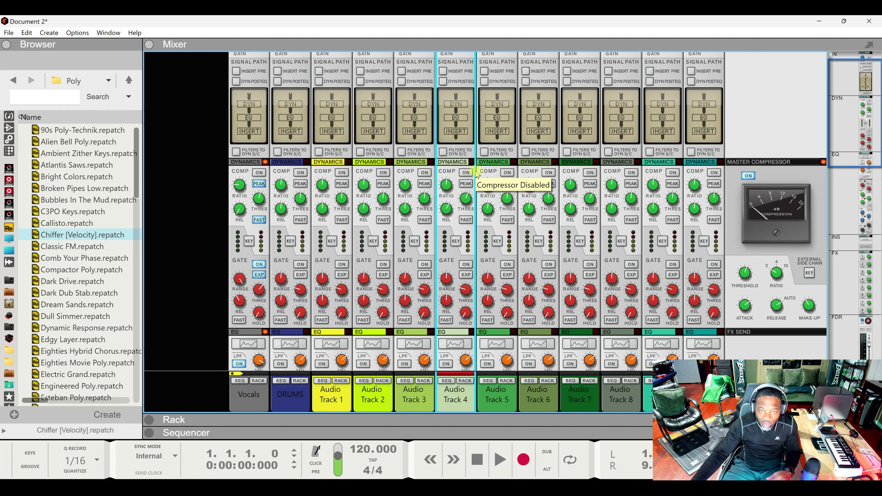
scroll(491, 236, up, 1)
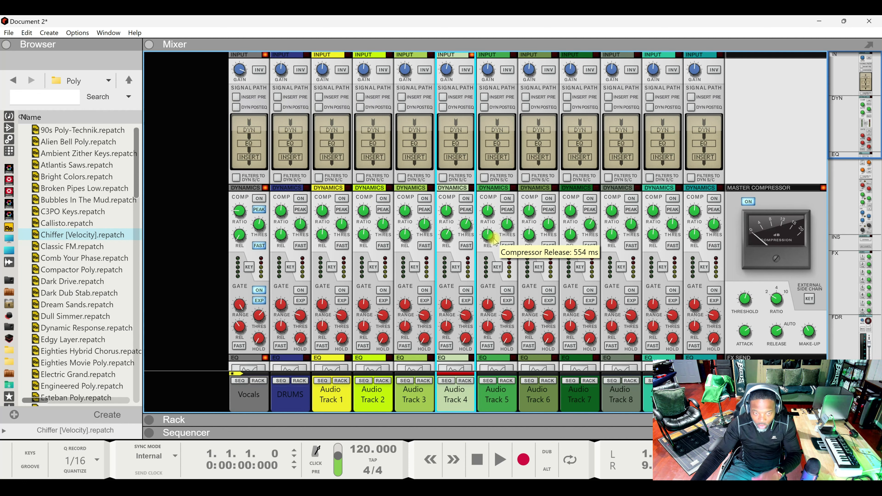
Step: Bypass the insert effects of the Master Section and the DRUMS mix channel in the rack
key(F6)
scroll(409, 233, up, 18)
scroll(339, 235, up, 20)
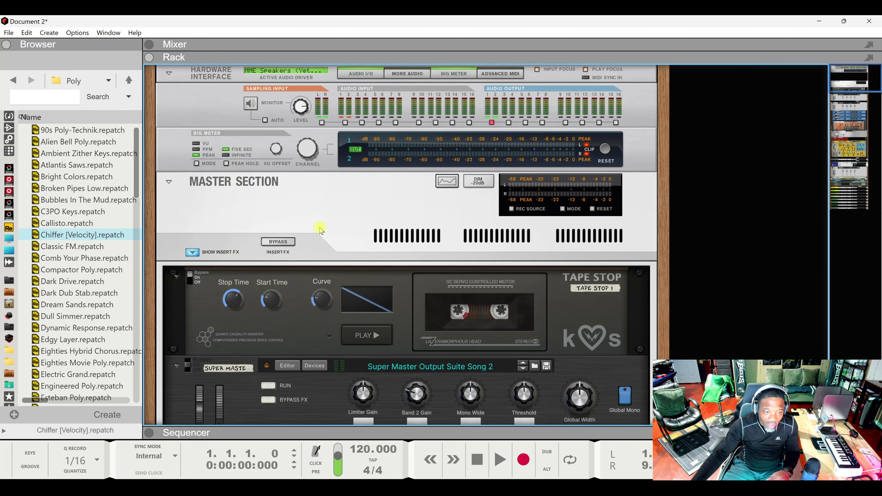
click(277, 242)
scroll(404, 280, down, 3)
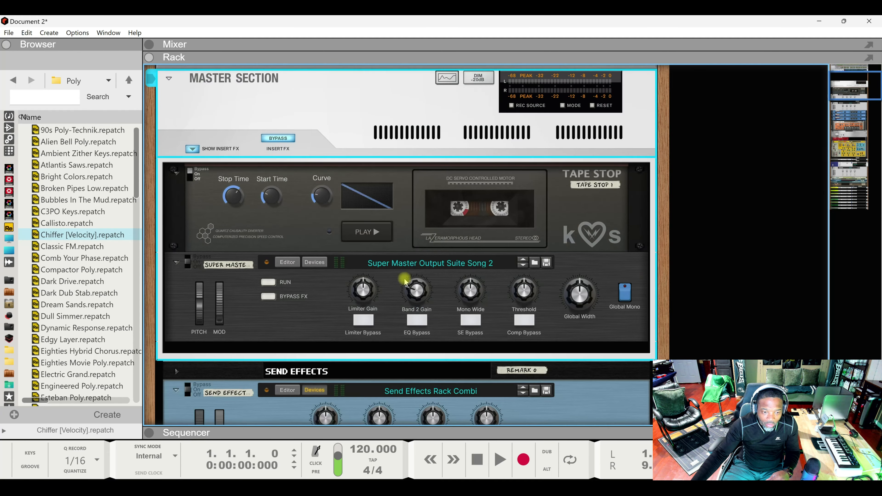
scroll(405, 280, down, 1)
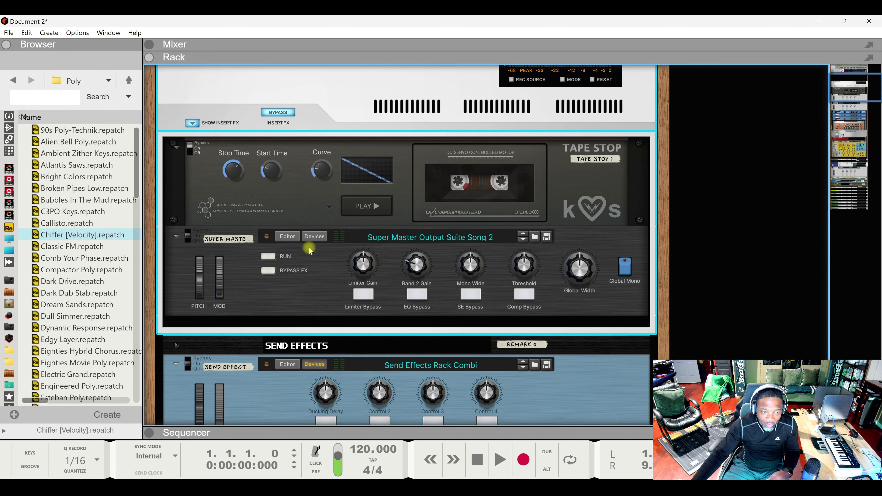
scroll(301, 254, down, 20)
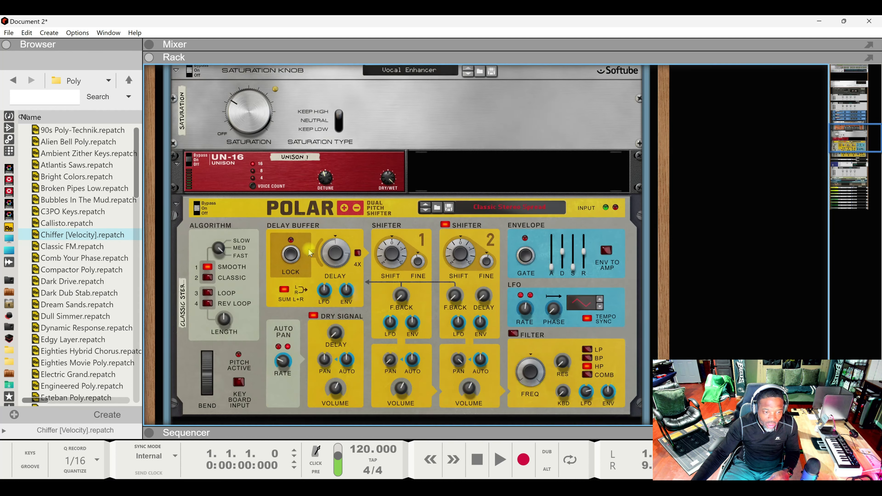
scroll(308, 249, down, 6)
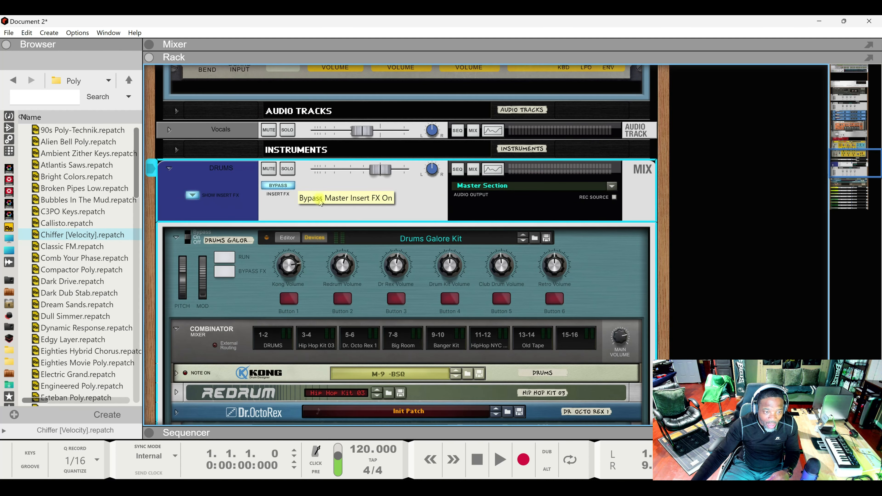
Step: Unfold all the audio track devices in the rack at once, starting from Audio Track 1
scroll(323, 206, down, 6)
scroll(292, 236, down, 5)
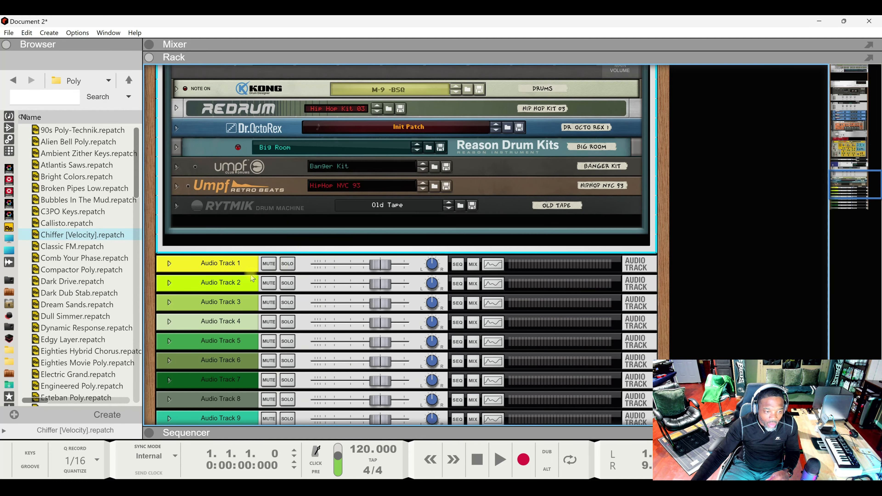
click(170, 264)
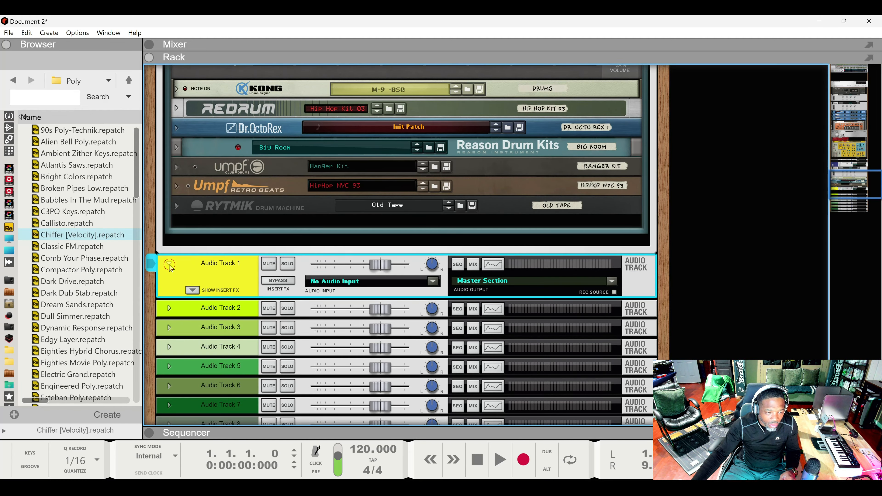
click(170, 265)
alt+click(170, 265)
scroll(279, 311, down, 5)
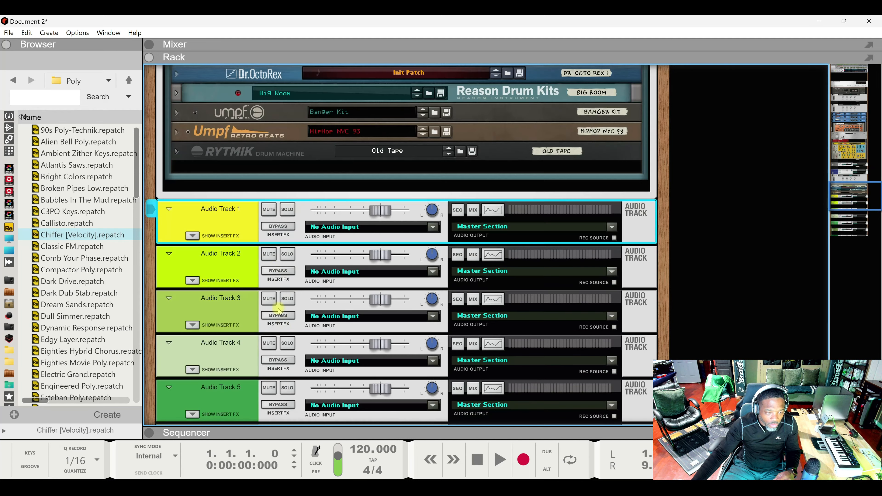
Step: Bypass the insert effects on Audio Tracks 1 to 3 in the rack
click(278, 226)
click(278, 271)
click(278, 315)
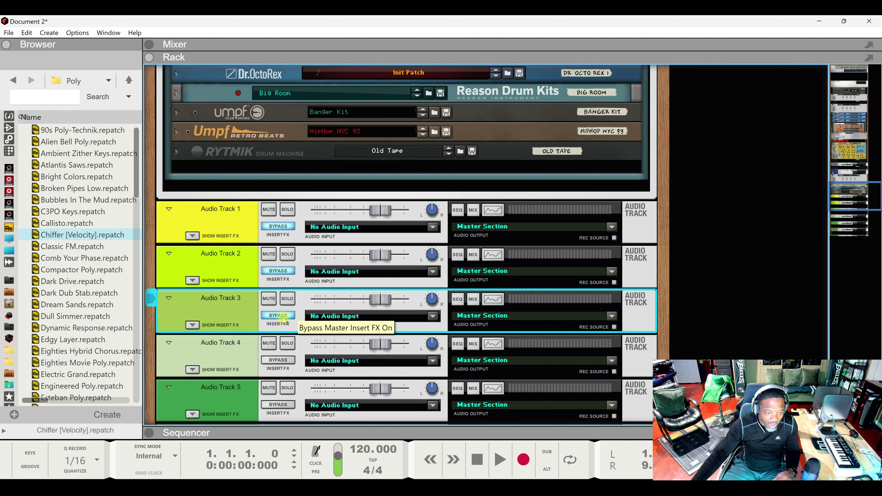
Step: Return to the mixer and bypass the insert effects on Audio Tracks 4 to 9
click(350, 47)
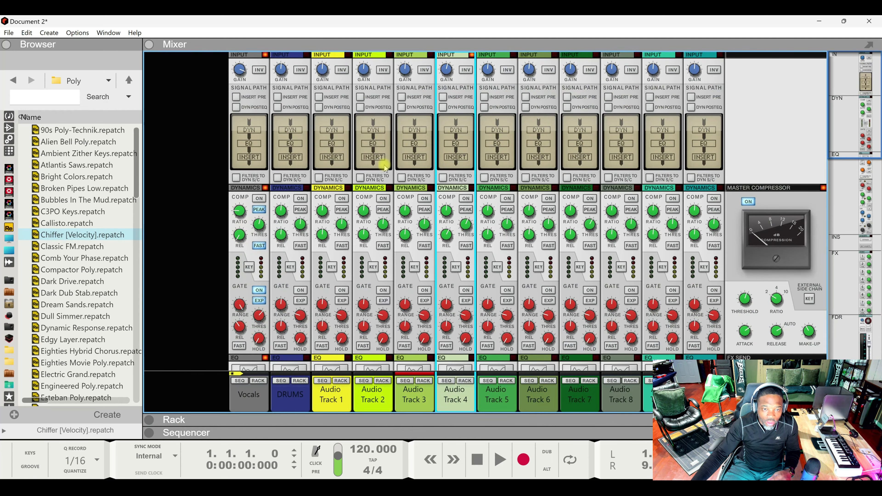
scroll(385, 169, down, 10)
scroll(383, 177, down, 3)
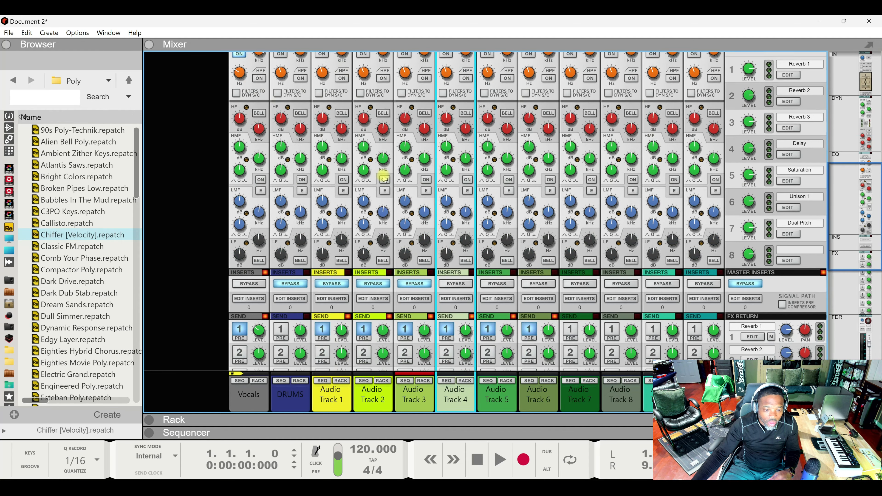
click(453, 232)
click(497, 232)
click(538, 232)
click(579, 232)
click(621, 232)
click(656, 232)
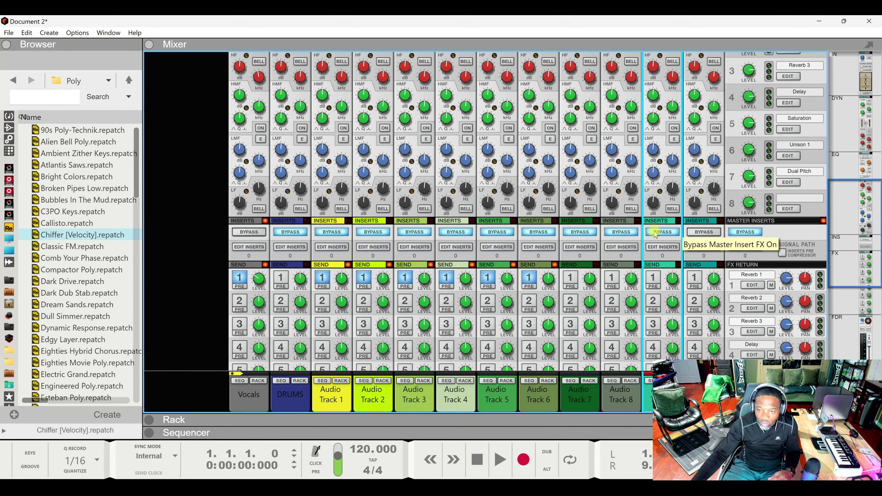
Step: Turn off the insert bypass on Audio Tracks 9 to 1, DRUMS and the master inserts
click(656, 232)
click(621, 232)
click(579, 232)
click(539, 232)
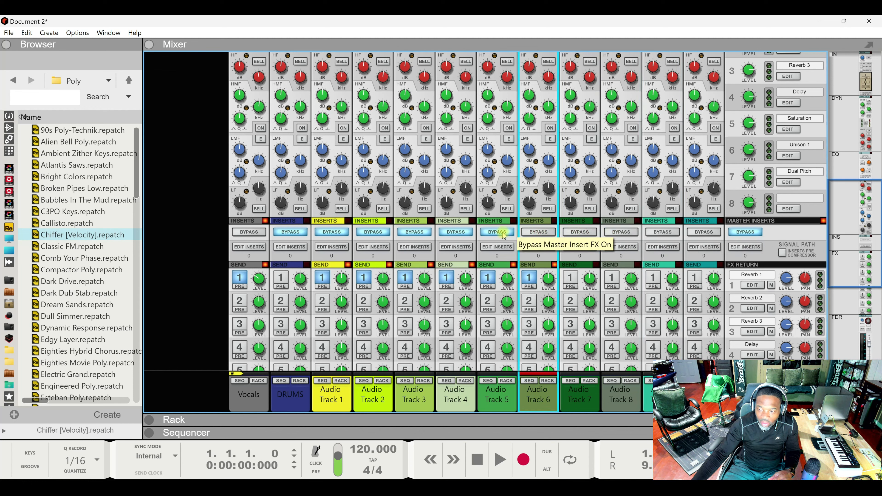
click(735, 232)
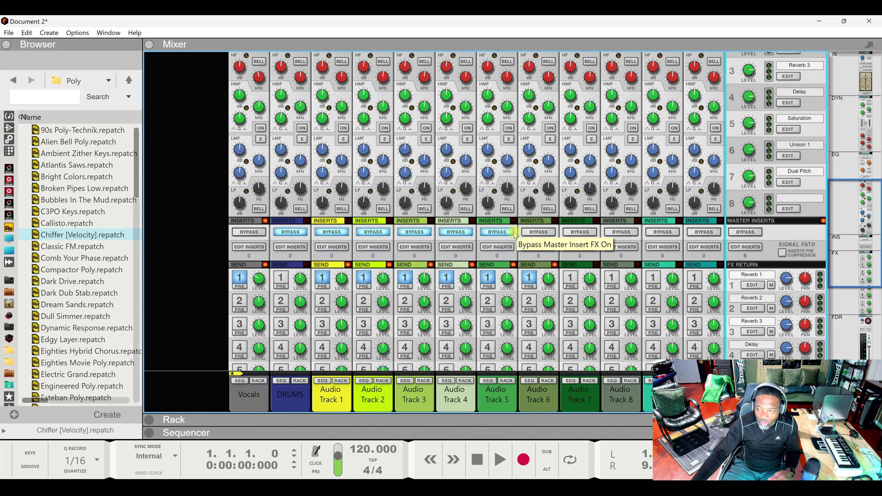
click(754, 231)
click(497, 232)
click(455, 232)
click(414, 232)
click(373, 232)
click(331, 232)
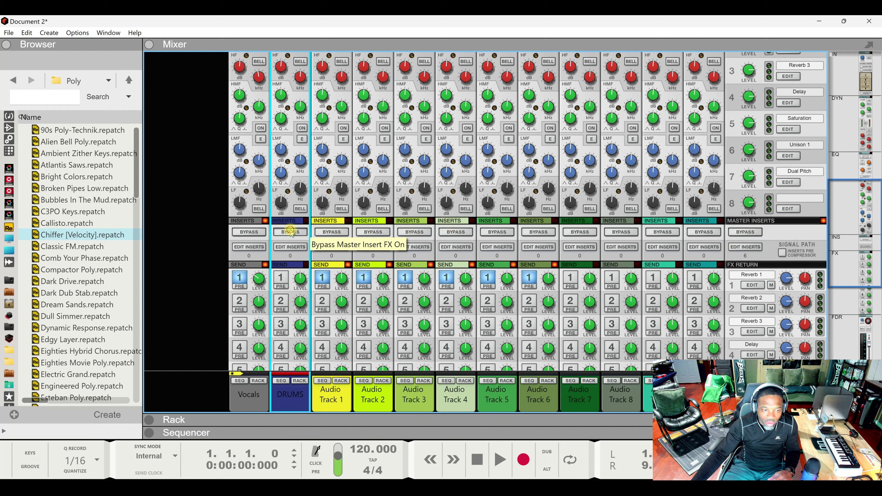
Step: Bypass the inserts on Vocals, DRUMS, Audio Tracks 1 to 3 and the master
click(332, 232)
click(373, 232)
click(415, 232)
click(758, 235)
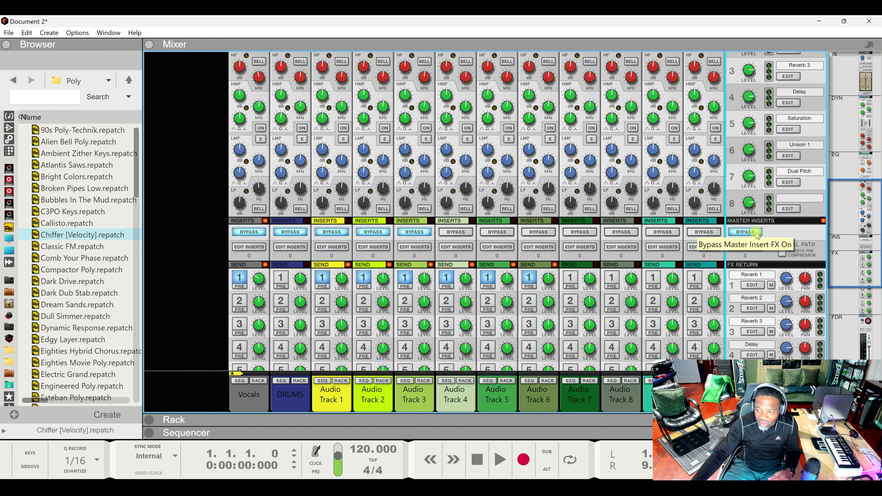
Step: Turn the insert bypass back off on the master, Audio Tracks 3 to 1, DRUMS and Vocals
click(758, 236)
click(414, 232)
click(373, 232)
click(332, 232)
click(291, 232)
click(249, 232)
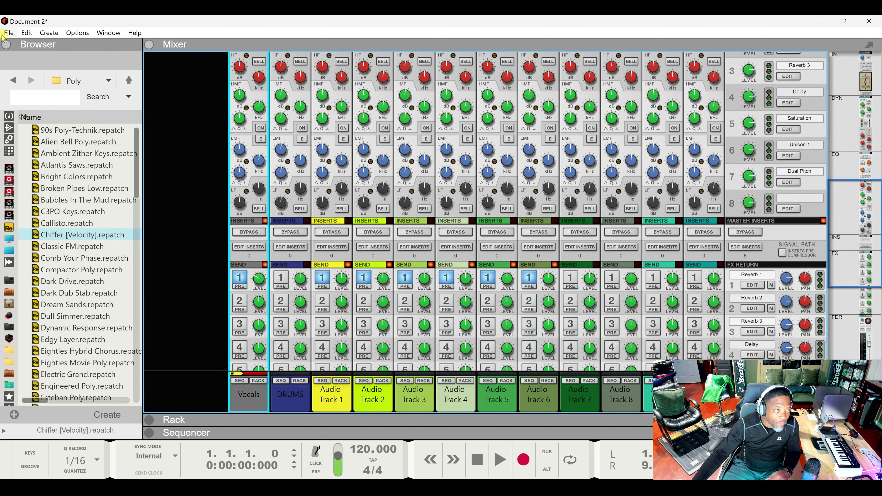
Step: Set the Bounce Mixer Channels options to apply no mixer settings and to normalize, and close without exporting
click(9, 33)
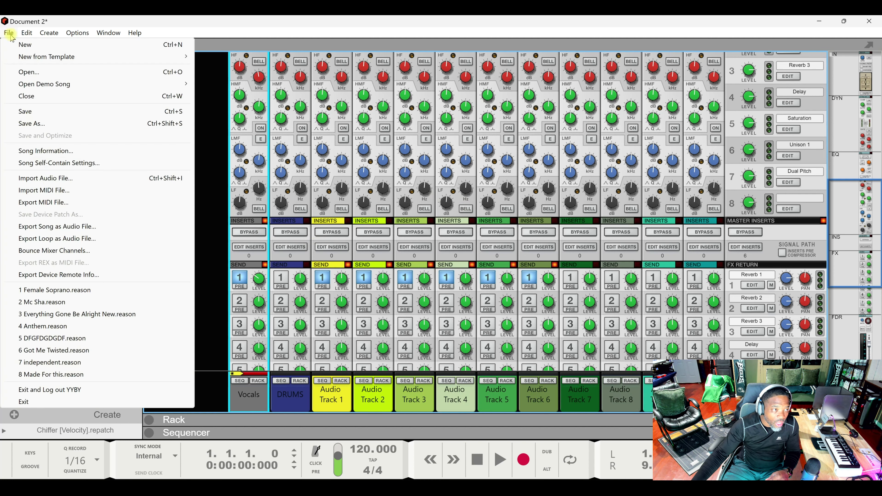
click(47, 252)
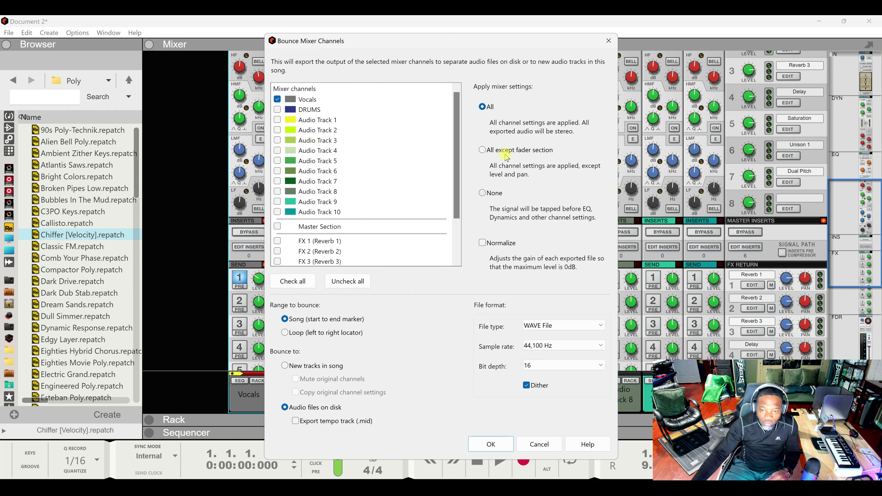
click(483, 194)
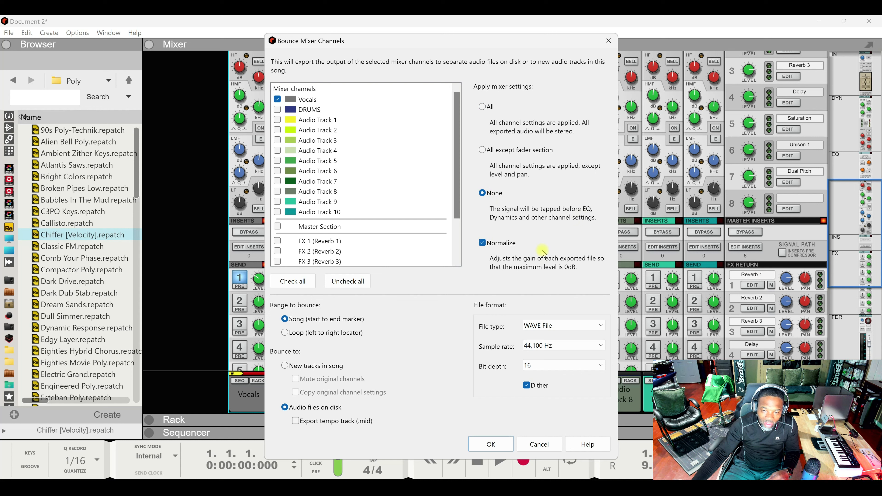
click(609, 40)
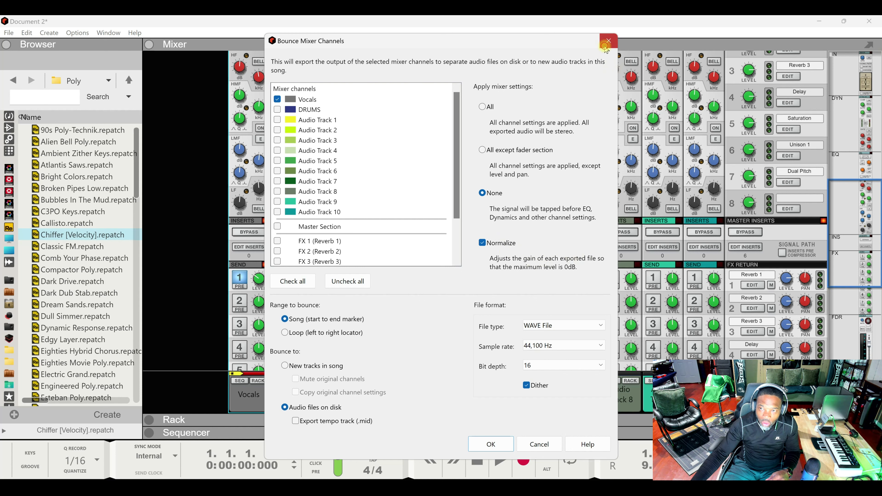
Step: Lower the level faders of Audio Tracks 1 to 8 one at a time
scroll(482, 270, down, 10)
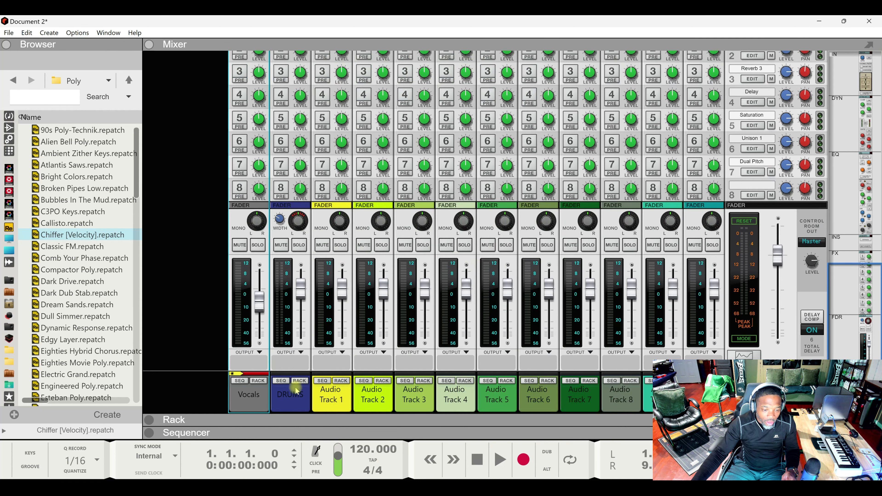
click(341, 396)
drag(342, 291, 341, 313)
drag(383, 291, 631, 295)
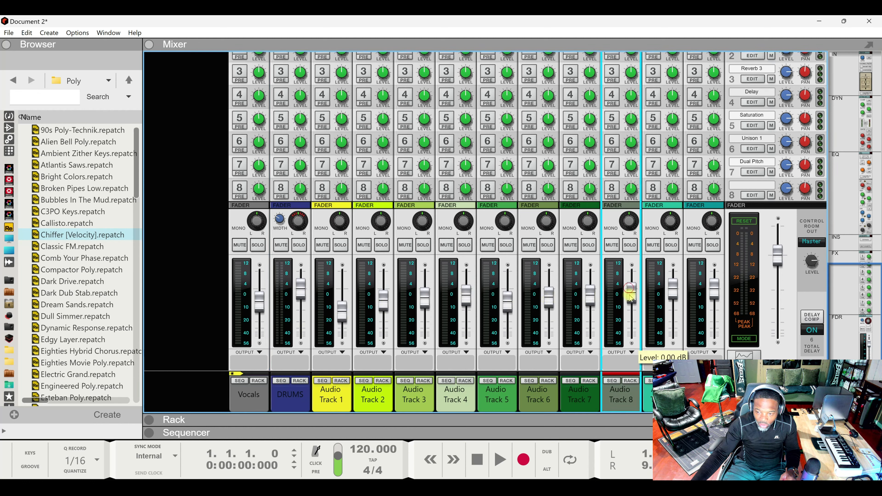
Step: Reset the level faders of Audio Tracks 1 to 6 to their default, leaving those six channels selected
click(342, 400)
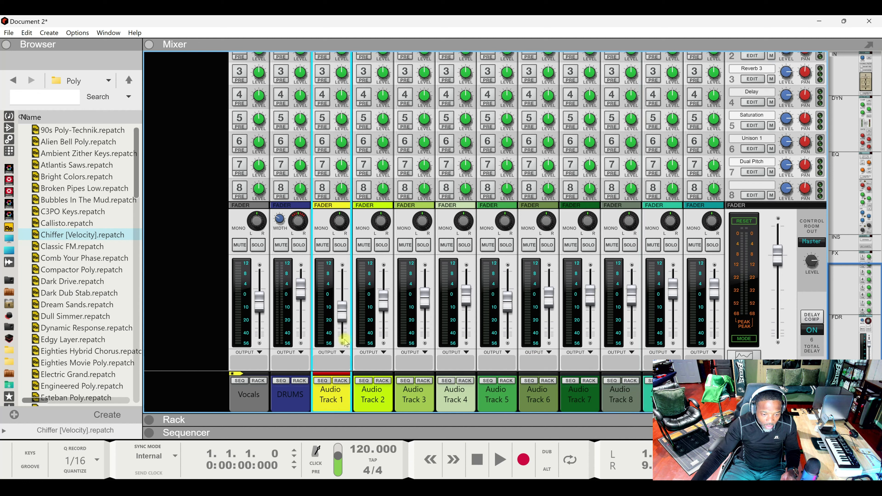
ctrl+click(340, 314)
ctrl+click(383, 307)
ctrl+click(423, 300)
ctrl+click(465, 296)
ctrl+click(508, 300)
ctrl+click(549, 297)
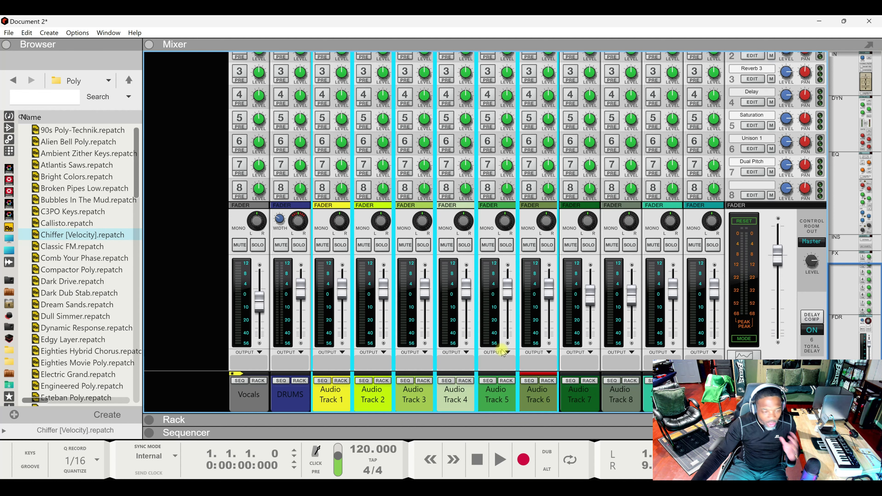
Step: Review the Bounce Mixer Channels options for Audio Tracks 1 to 6, and cancel without exporting
click(12, 34)
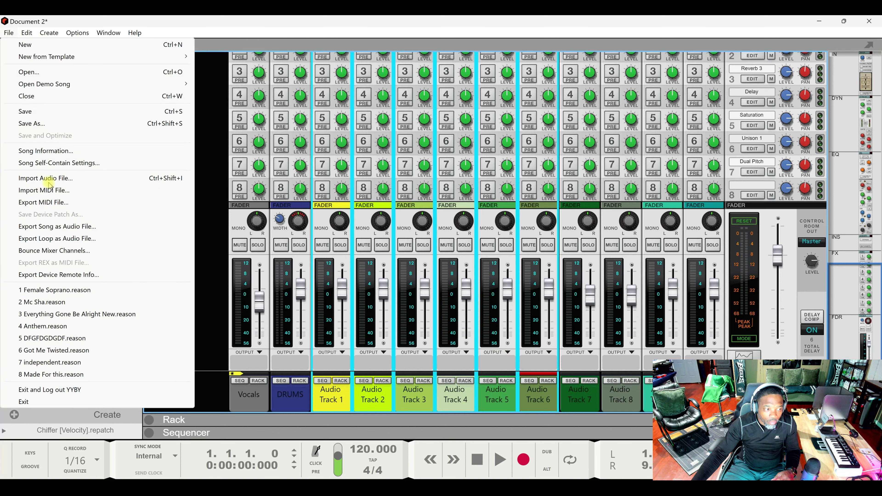
click(63, 253)
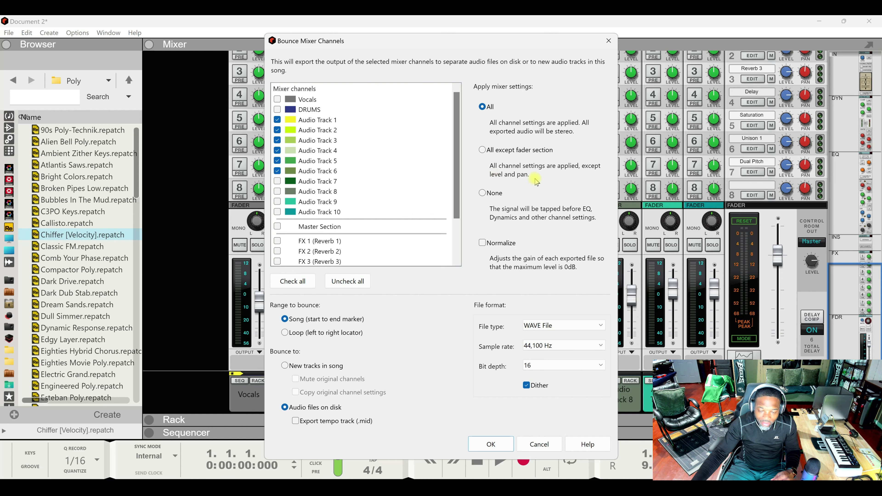
click(538, 444)
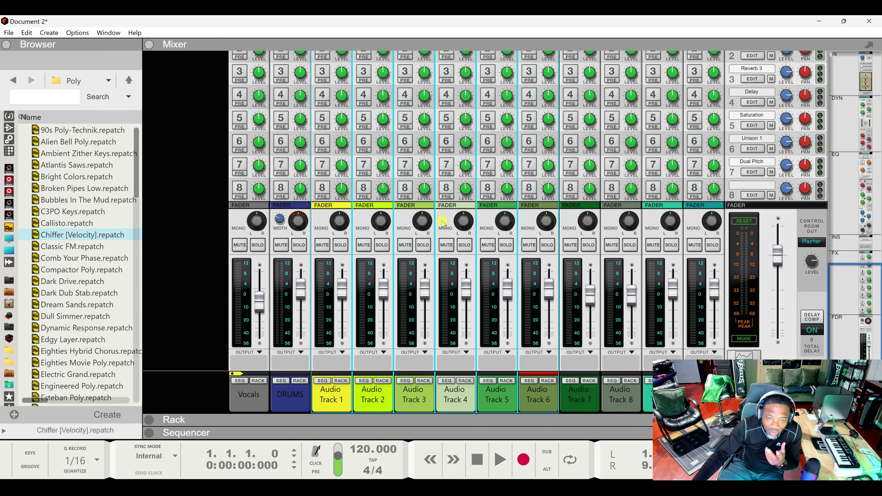
Step: Switch from Audio Track 3's mixer channel to the rack and view the Drums Galore Kit Combinator
scroll(441, 222, up, 15)
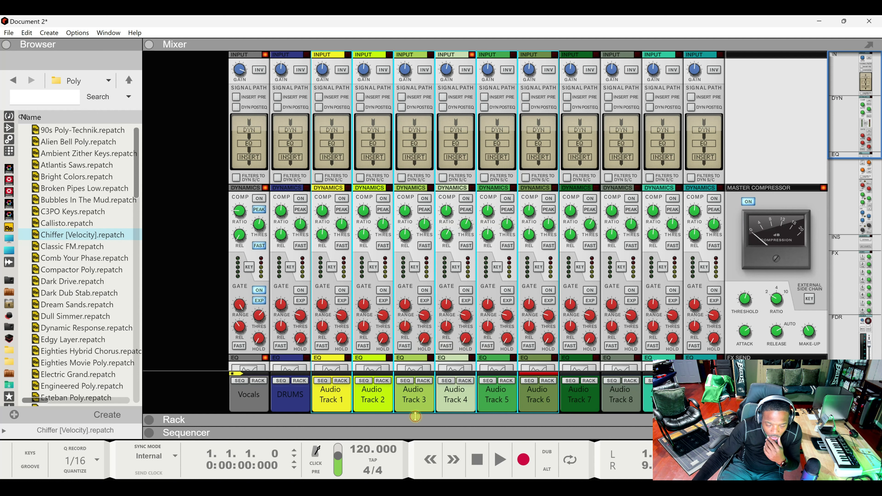
click(423, 380)
scroll(338, 256, up, 10)
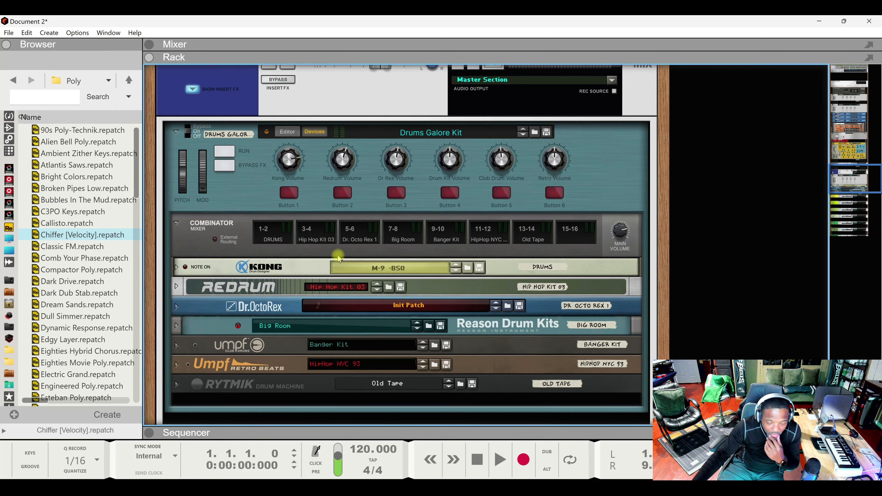
Step: Flip the rack to its rear and examine the cabling of the Drums Galore Combinator and the audio tracks
key(Tab)
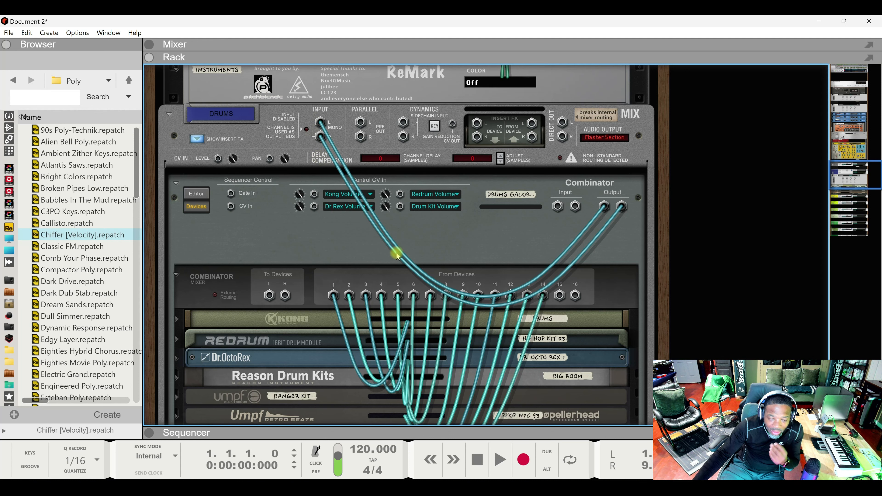
scroll(394, 252, down, 5)
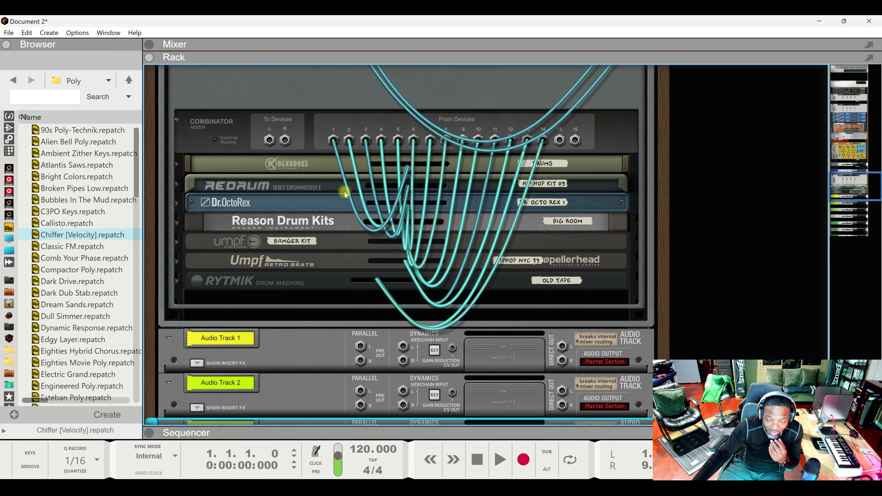
scroll(384, 309, down, 3)
scroll(382, 316, down, 3)
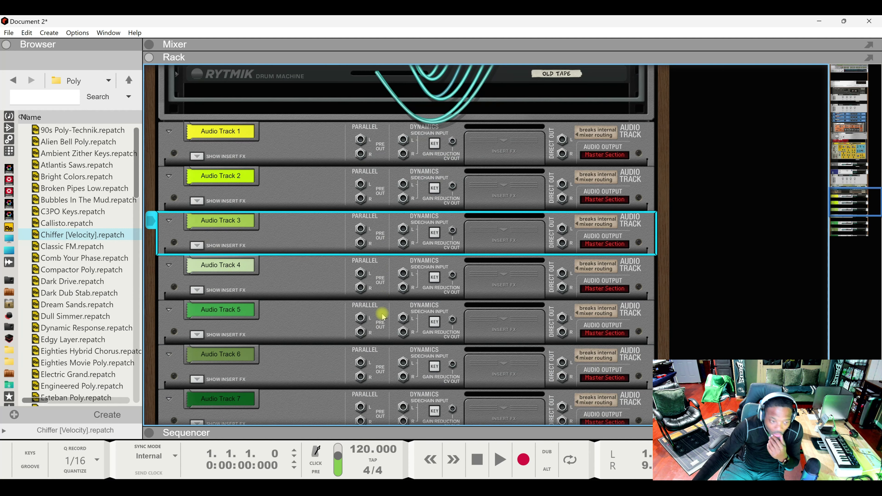
scroll(383, 315, down, 3)
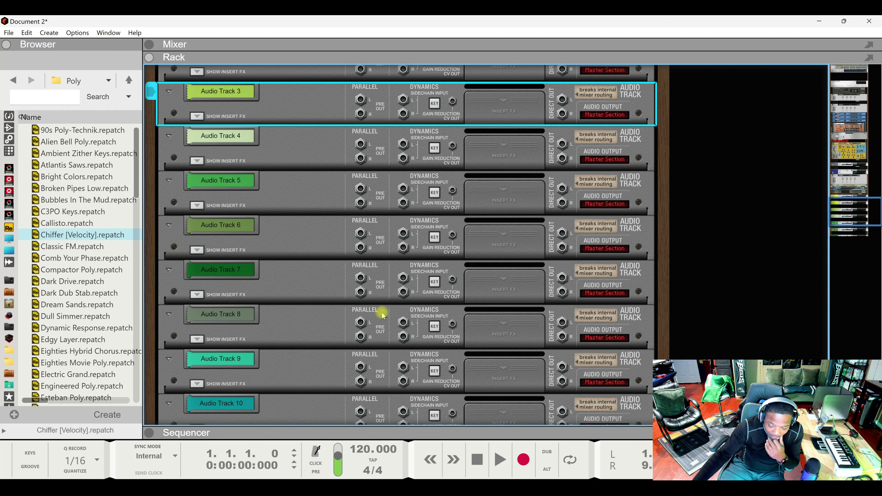
scroll(383, 314, up, 10)
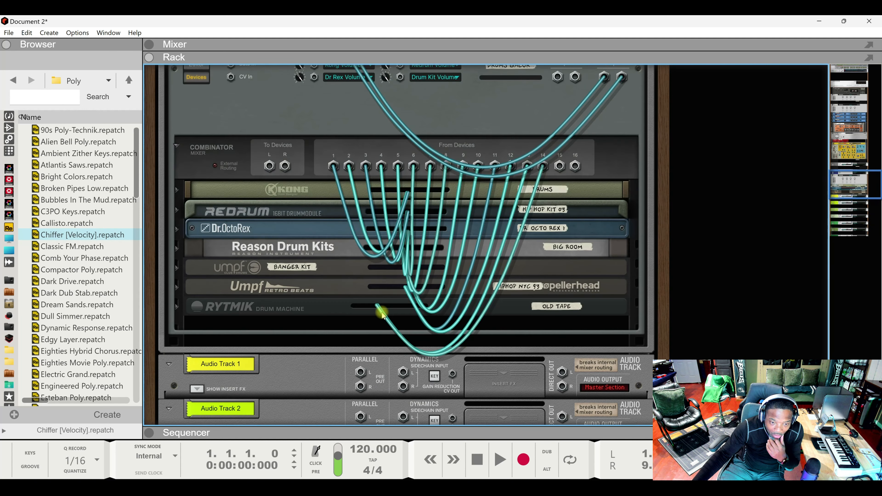
scroll(378, 314, up, 5)
scroll(378, 313, up, 1)
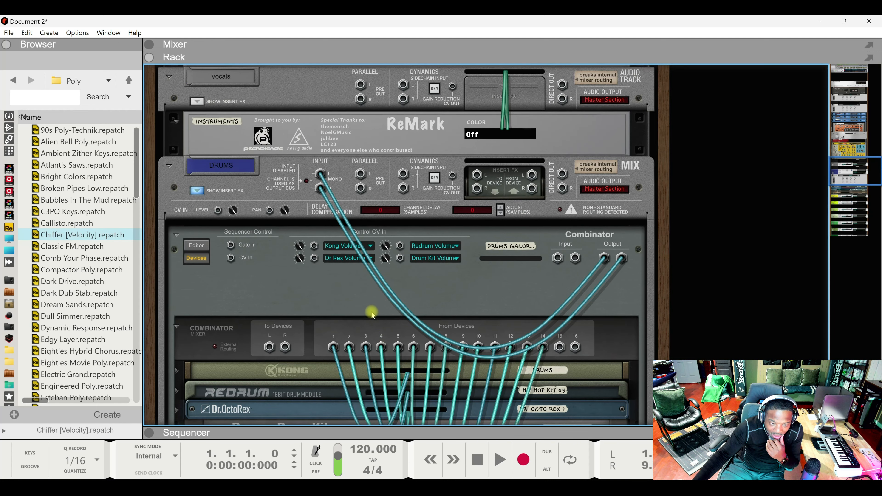
scroll(368, 313, down, 15)
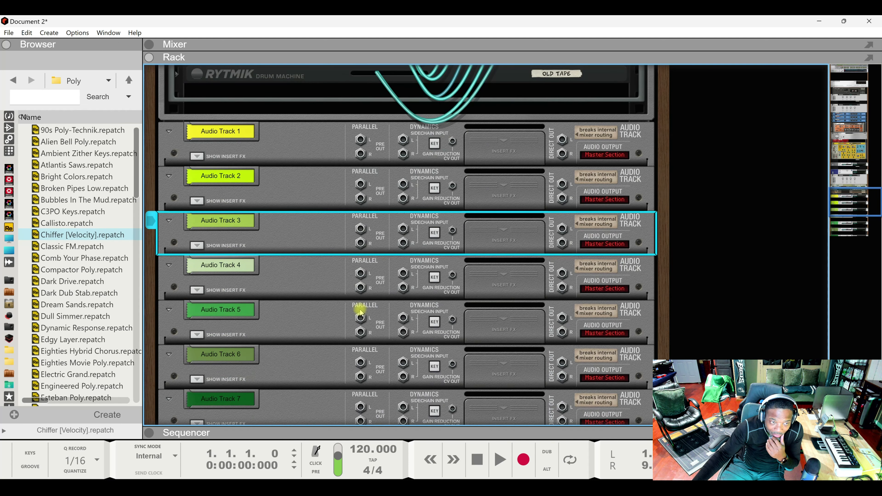
scroll(361, 313, up, 7)
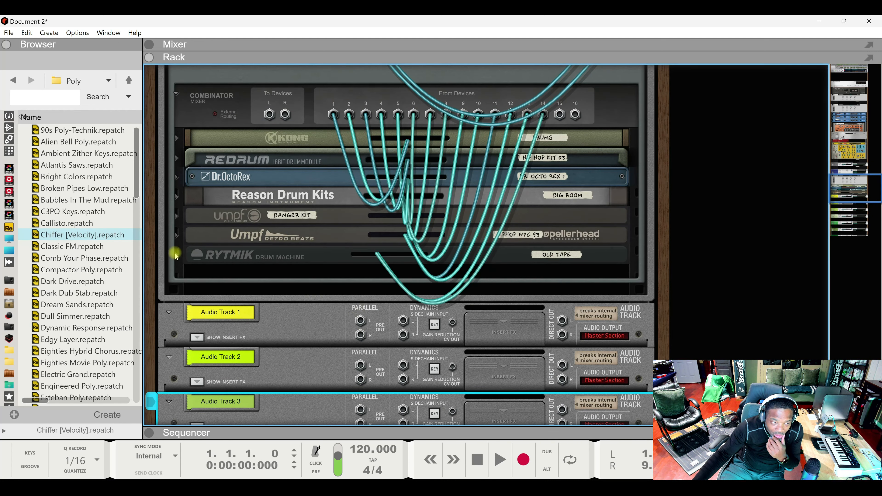
Step: Unfold the Rytmik drum machine's rear panel in the Combinator and examine its outputs along with the audio tracks' rear connections
click(176, 255)
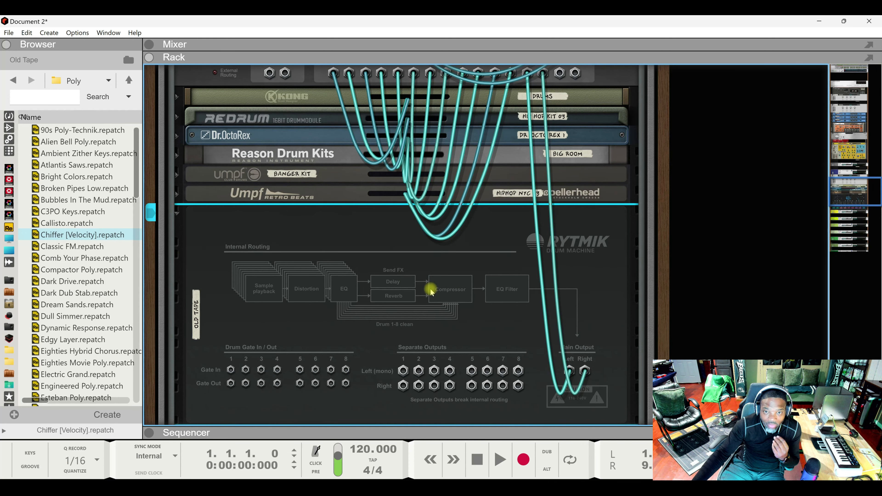
scroll(411, 289, down, 10)
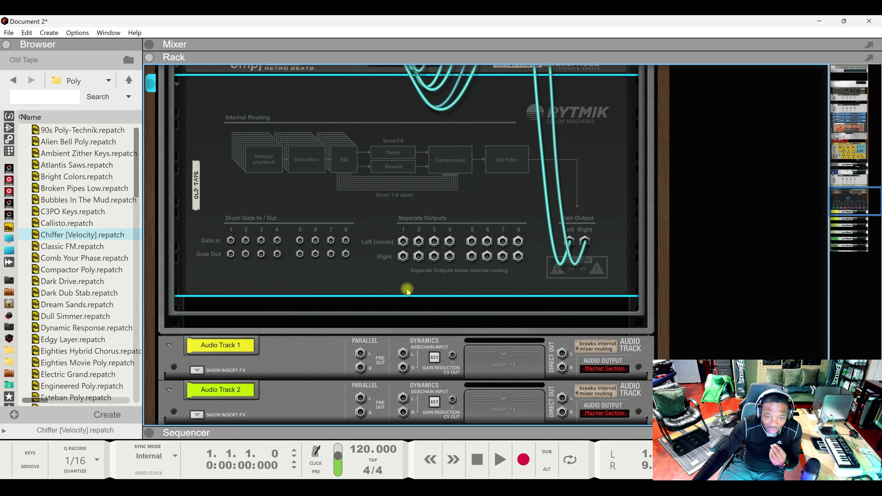
scroll(407, 292, down, 5)
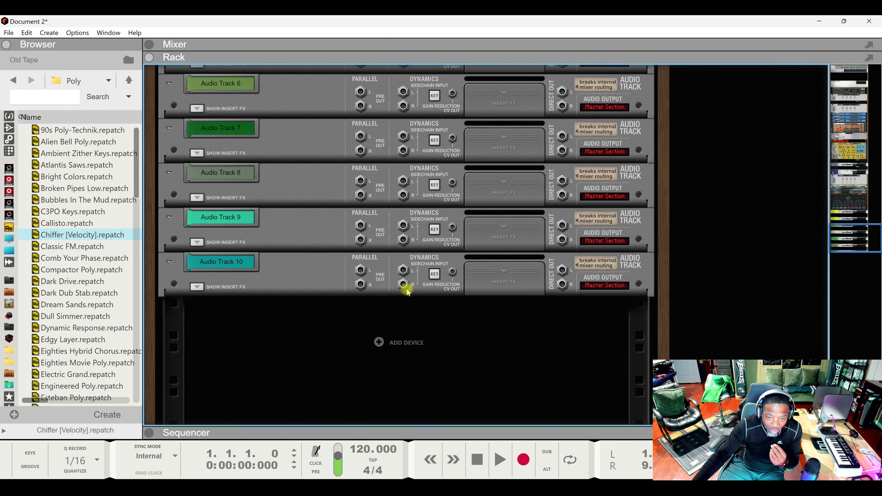
scroll(407, 292, up, 8)
scroll(405, 290, up, 6)
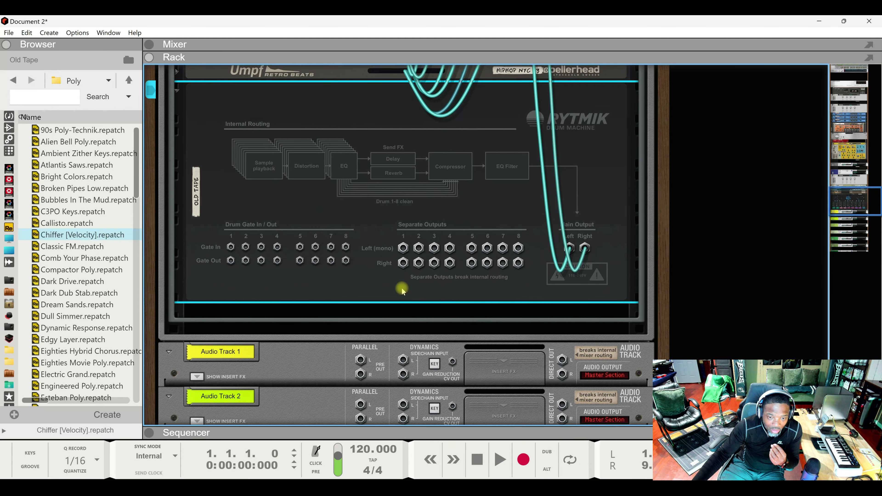
Step: Show Audio Track 1's insert FX area and add an Audiomatic Retro Transformer from the effects devices to it
click(8, 129)
scroll(295, 264, down, 10)
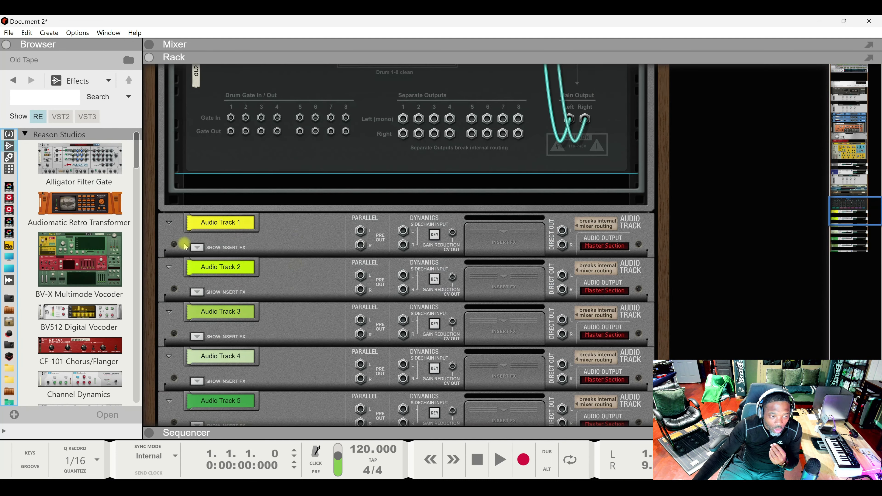
click(197, 247)
drag(80, 205, 280, 286)
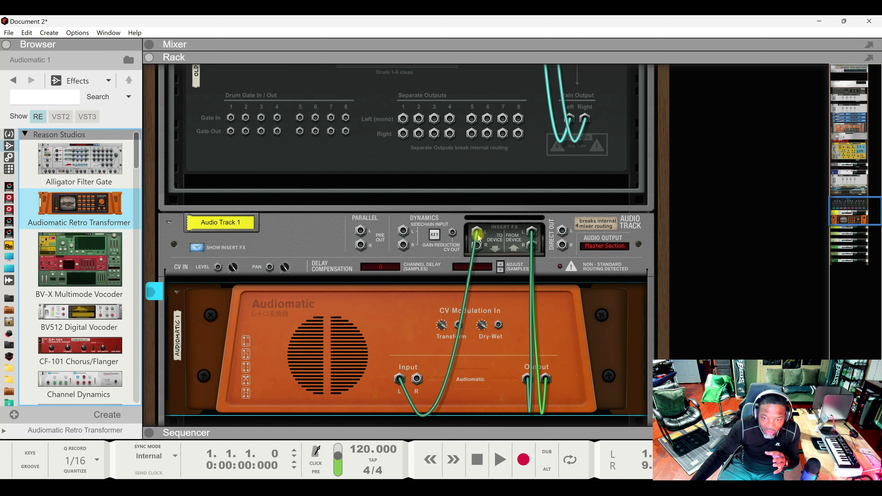
Step: Try carrying a cable from Audio Track 1's insert connections up to the Master Section's FX returns, and release it there
mouse_move(479, 233)
mouse_down()
mouse_move(463, 245)
mouse_move(361, 233)
mouse_move(363, 242)
mouse_move(403, 237)
mouse_move(366, 238)
mouse_move(365, 245)
mouse_move(360, 234)
mouse_move(293, 261)
mouse_move(216, 264)
mouse_move(450, 249)
mouse_move(477, 227)
mouse_move(560, 227)
mouse_move(563, 234)
mouse_move(477, 232)
mouse_up()
scroll(447, 246, up, 5)
drag(403, 274, 449, 241)
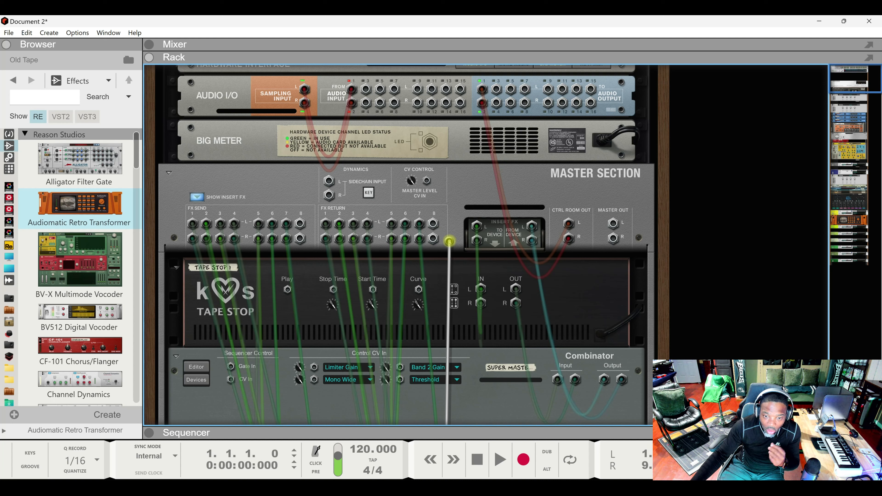
drag(449, 241, 449, 242)
Step: Lift the cable from The Echo's left main input and put it back in the same jack
scroll(449, 241, down, 10)
scroll(449, 242, down, 4)
scroll(449, 241, down, 2)
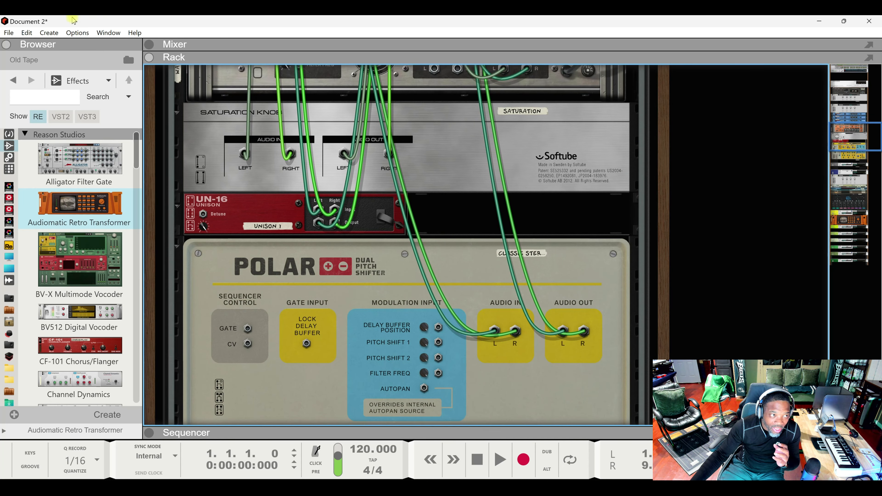
click(73, 32)
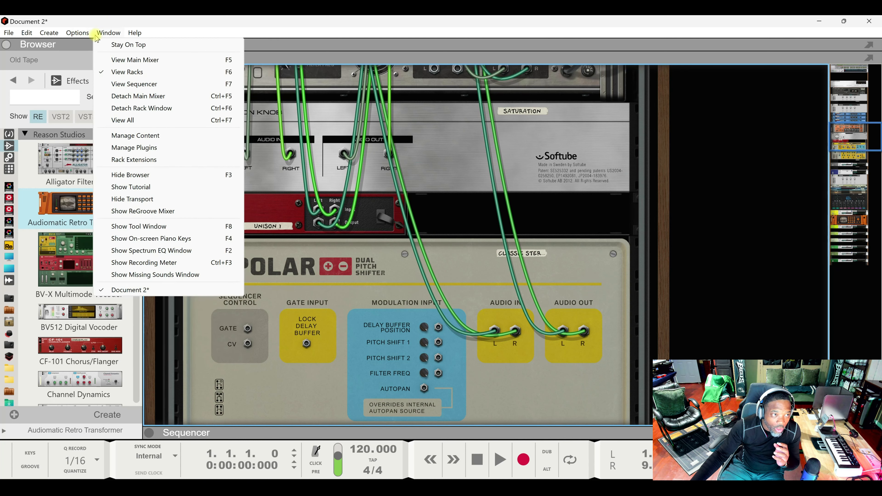
click(282, 160)
scroll(410, 166, up, 4)
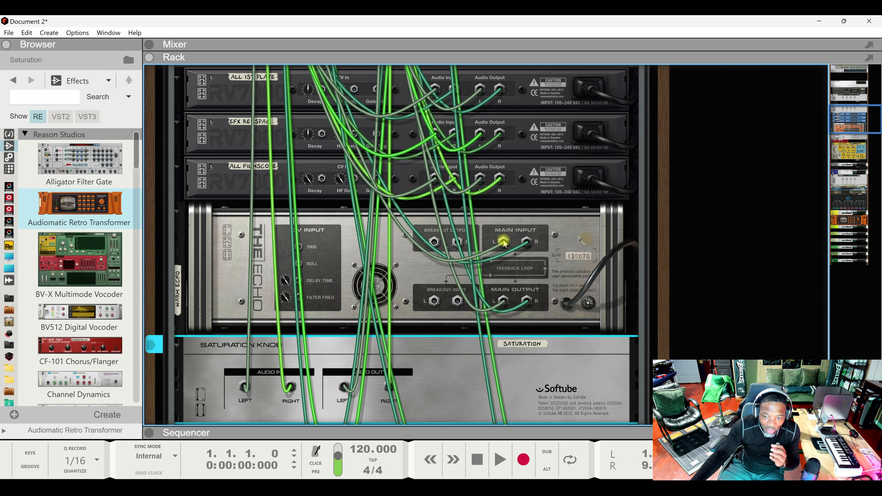
drag(505, 243, 494, 246)
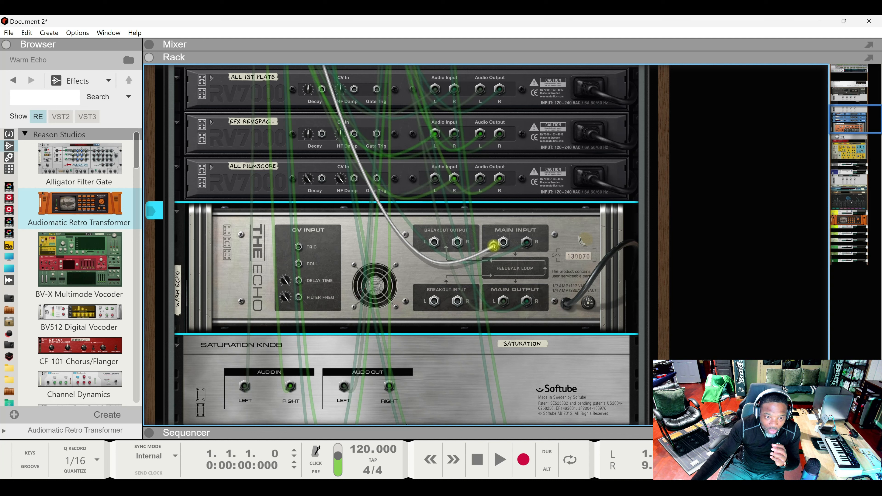
drag(493, 246, 503, 247)
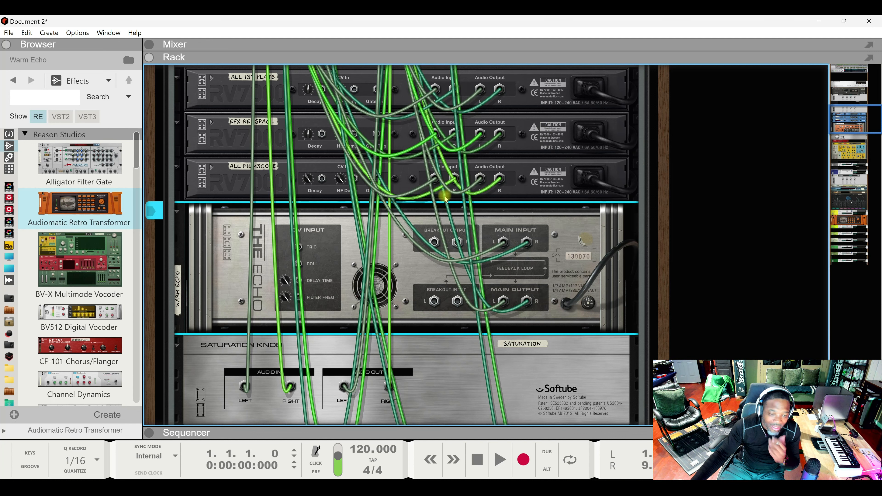
scroll(448, 232, down, 3)
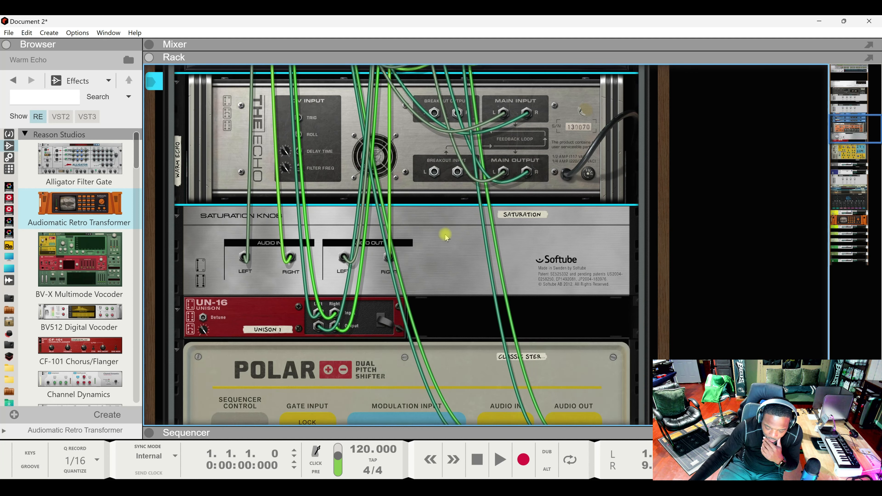
Step: Switch to the sequencer and add 110_A_ZapZap_TL from SOUND FX's CosmicFunk_TL, Loops, Analogue Bass folder as an audio track above Audio Track 1
click(468, 436)
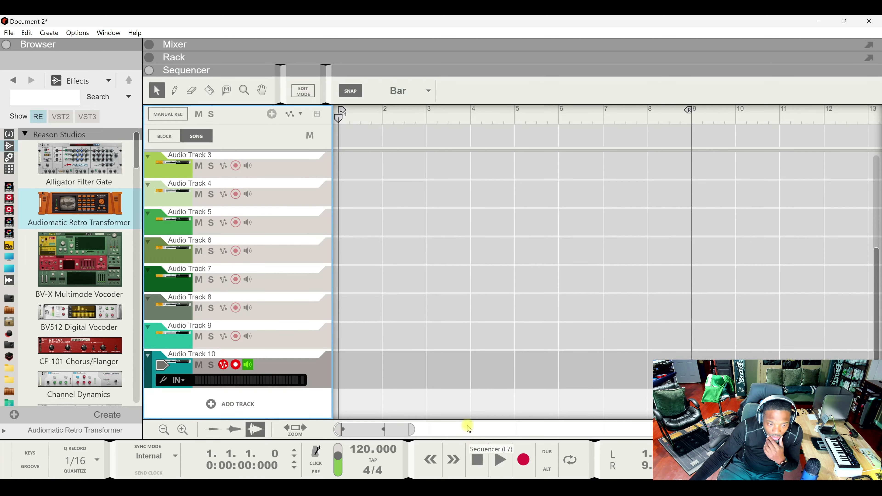
scroll(288, 233, up, 5)
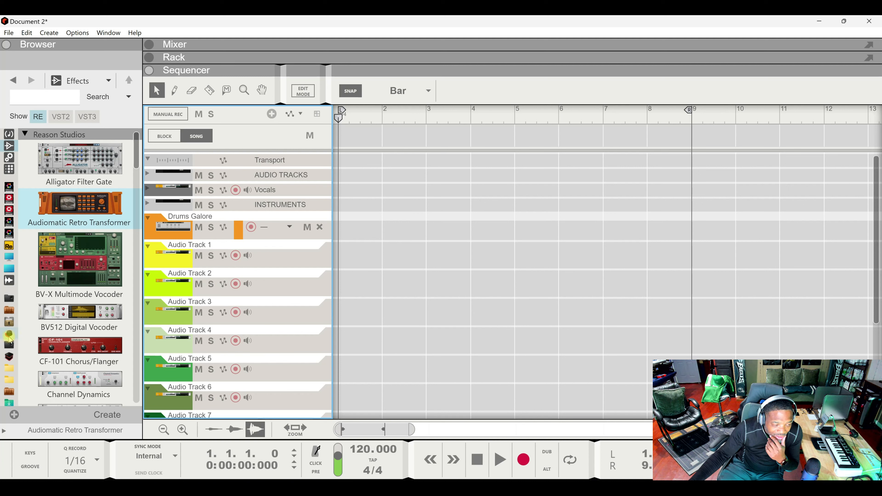
click(8, 336)
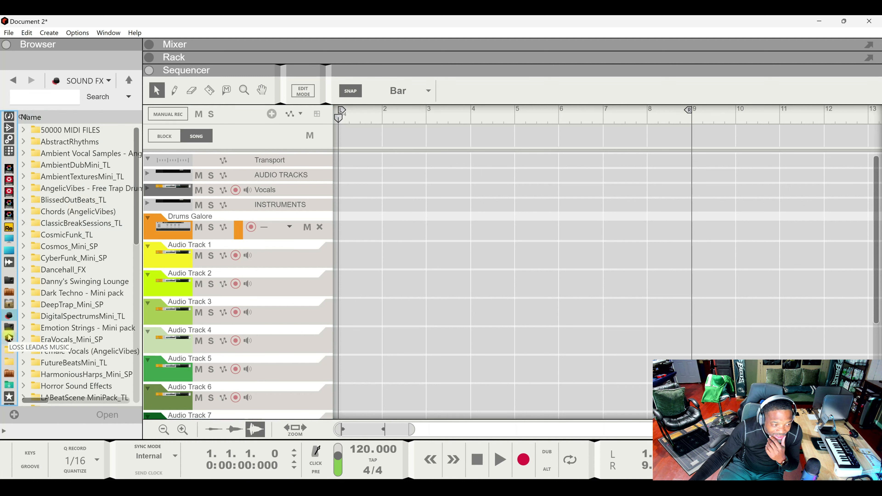
click(23, 235)
click(32, 246)
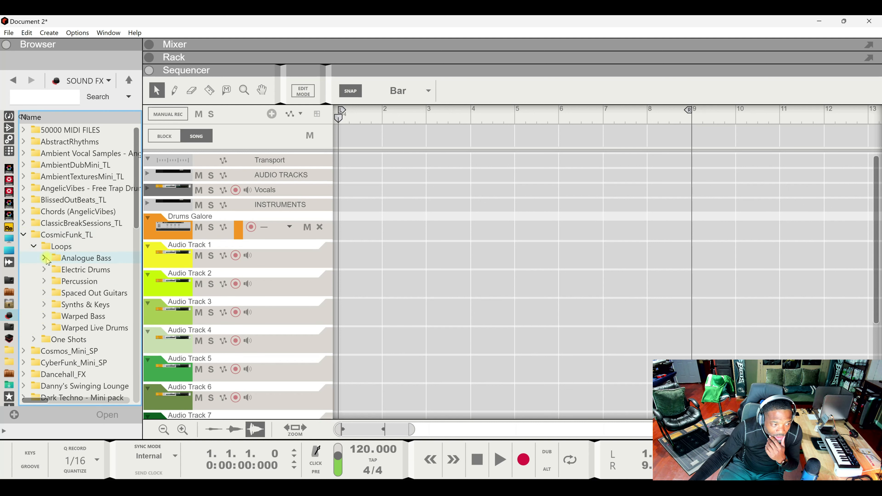
click(56, 260)
drag(75, 260, 210, 244)
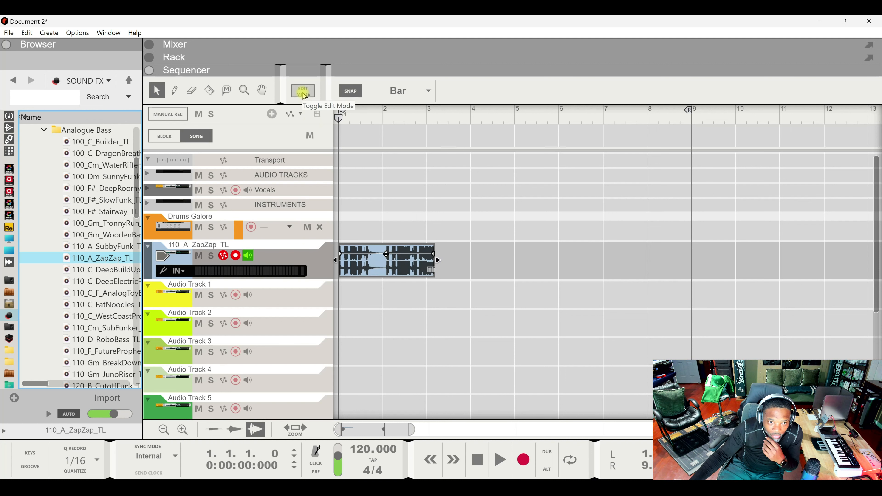
Step: Open the 110_A_ZapZap_TL clip in Slice Edit to inspect its slice markers, view it in Pitch Edit, and close the editor
click(302, 91)
click(359, 116)
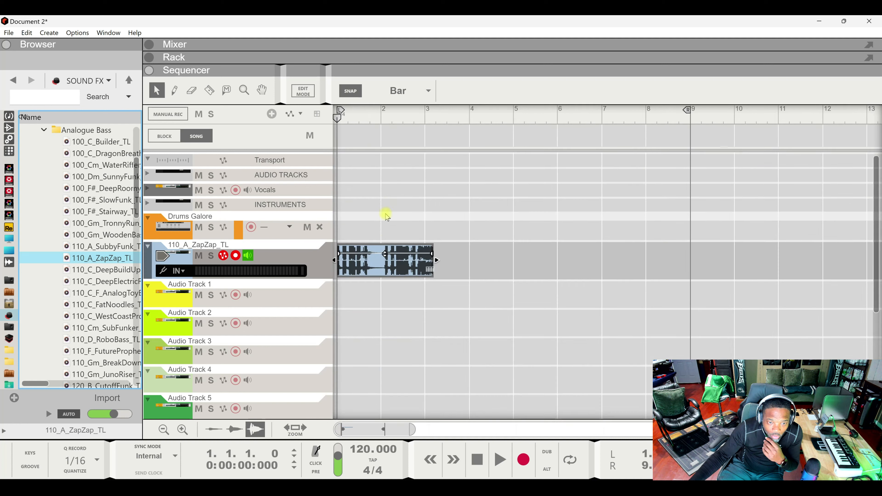
click(379, 265)
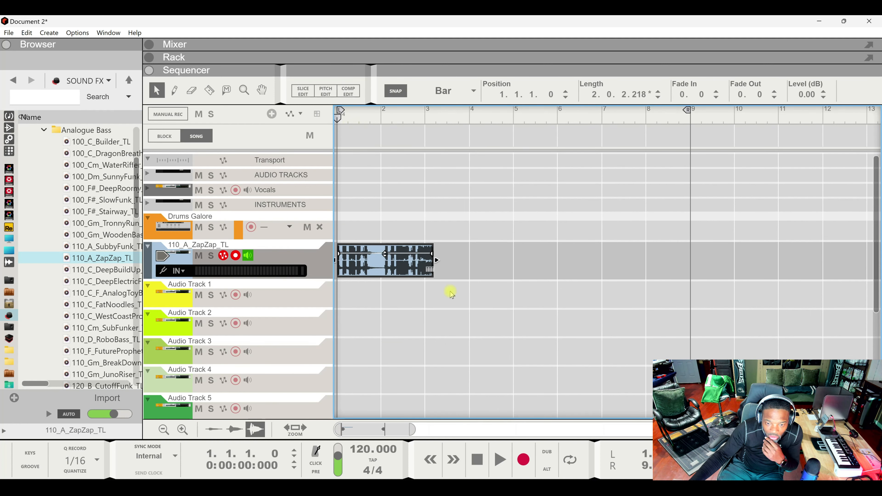
double_click(363, 268)
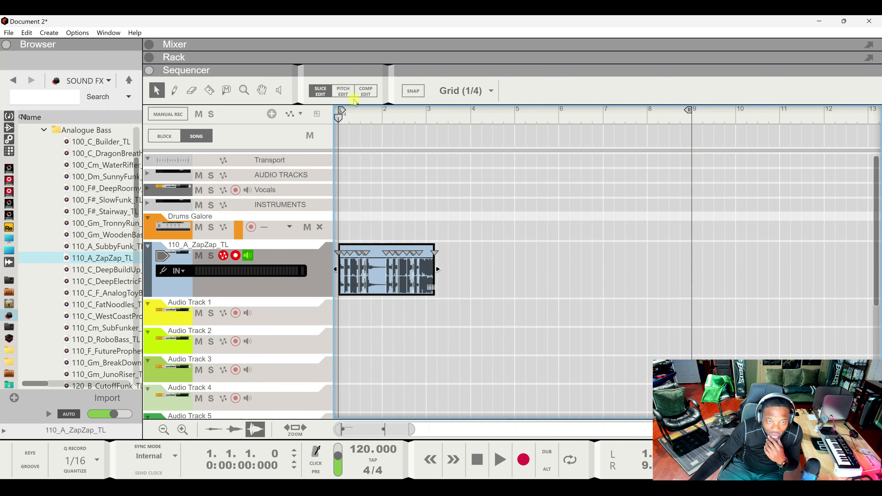
scroll(348, 121, up, 8)
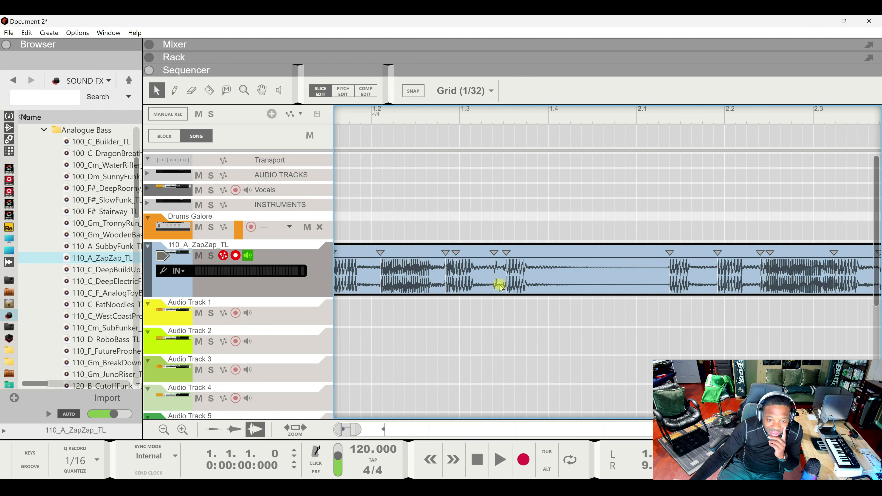
click(344, 91)
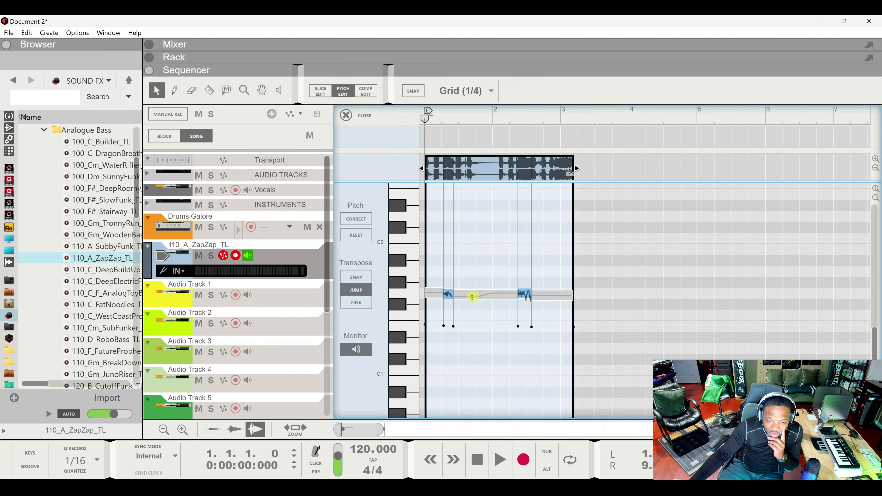
click(347, 115)
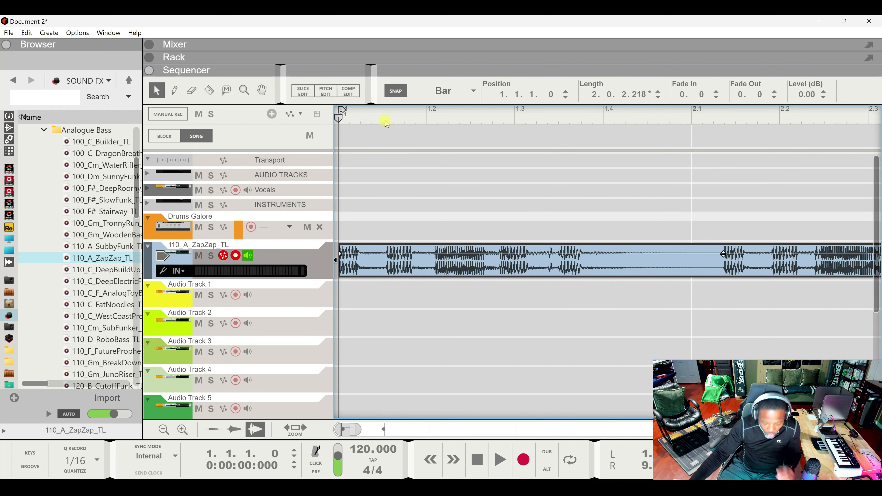
Step: Reopen the 110_A_ZapZap_TL clip in Slice Edit and shift the slice marker between 1.2.3 and 1.3.1 slightly to the right
scroll(387, 123, down, 5)
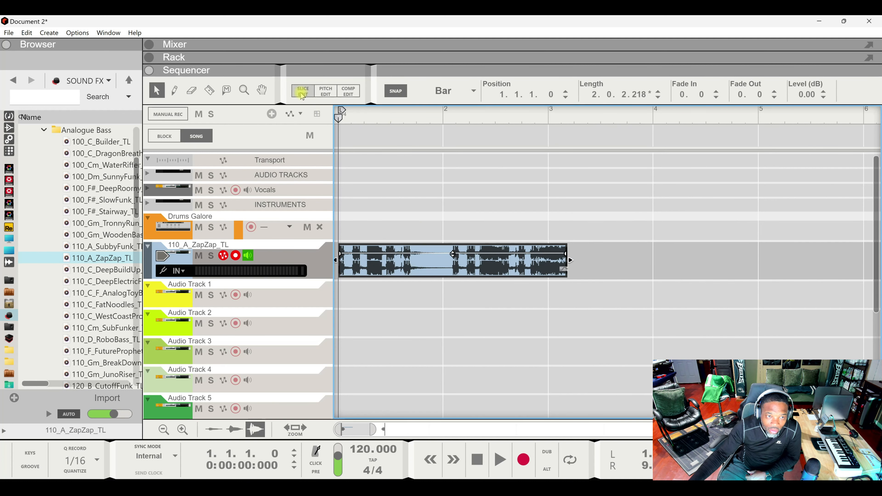
click(303, 91)
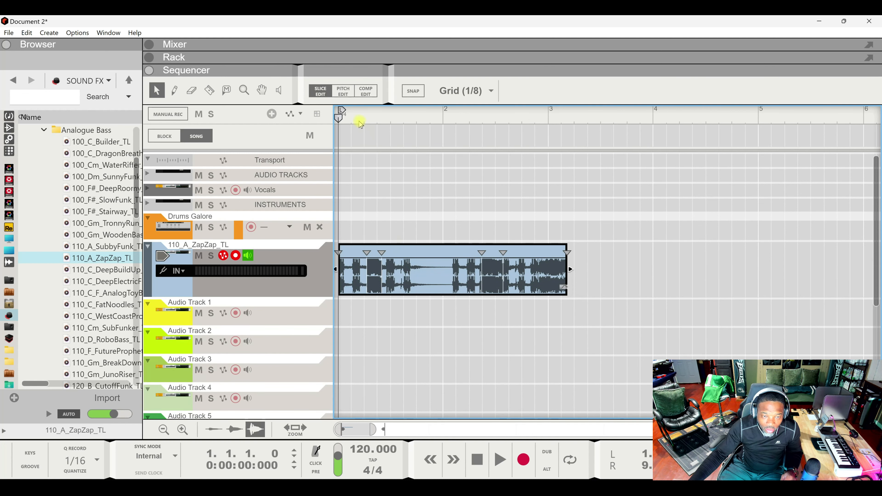
scroll(362, 120, up, 8)
mouse_move(581, 262)
mouse_down()
mouse_move(567, 263)
mouse_move(660, 273)
mouse_move(564, 284)
mouse_move(669, 285)
mouse_move(571, 291)
mouse_move(590, 292)
mouse_up()
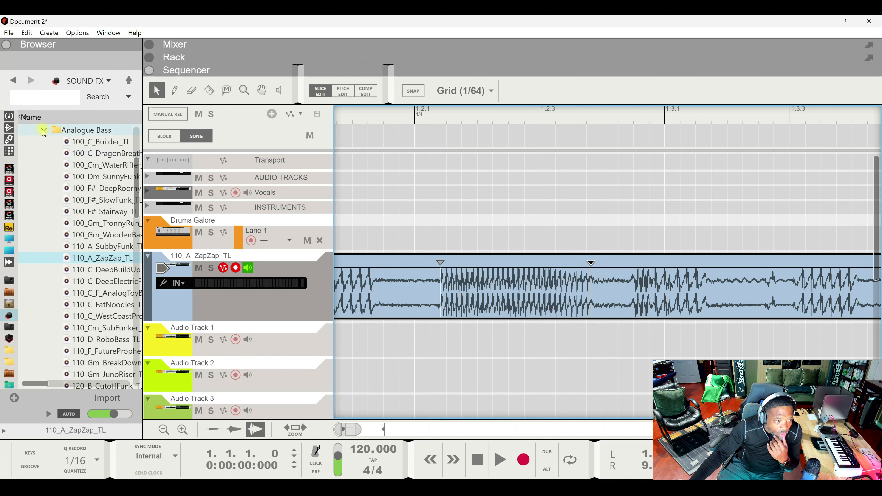
Step: Collapse the Analogue Bass folder and widen the browser so the full location names fit
click(43, 129)
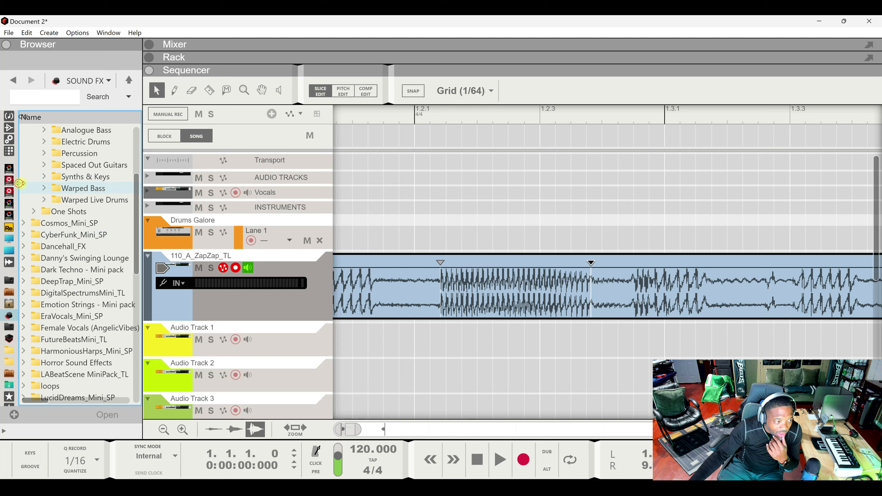
drag(20, 183, 71, 184)
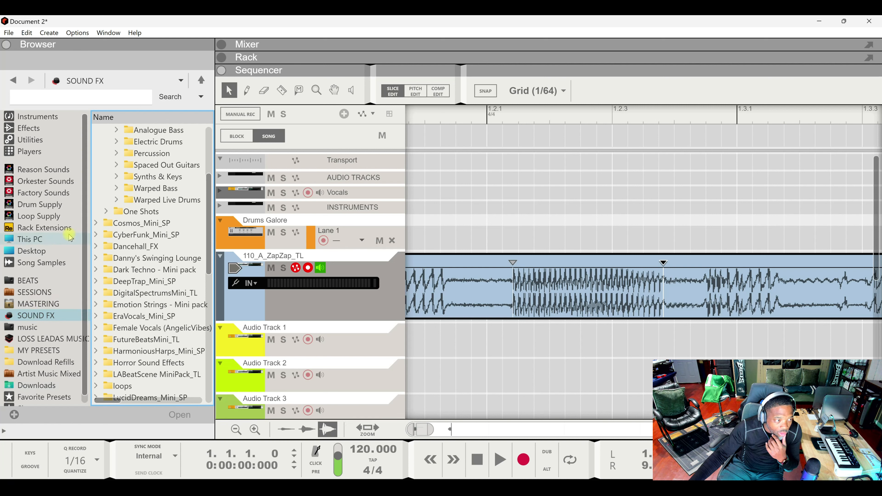
Step: Go through the SOUND FX, SESSIONS, music and LOSS LEADAS MUSIC locations in the browser and open MY PRESETS
click(37, 316)
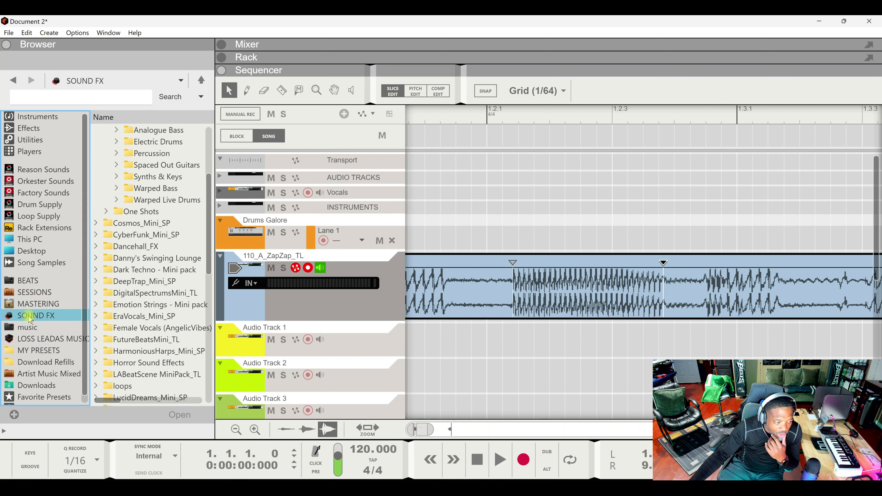
click(27, 295)
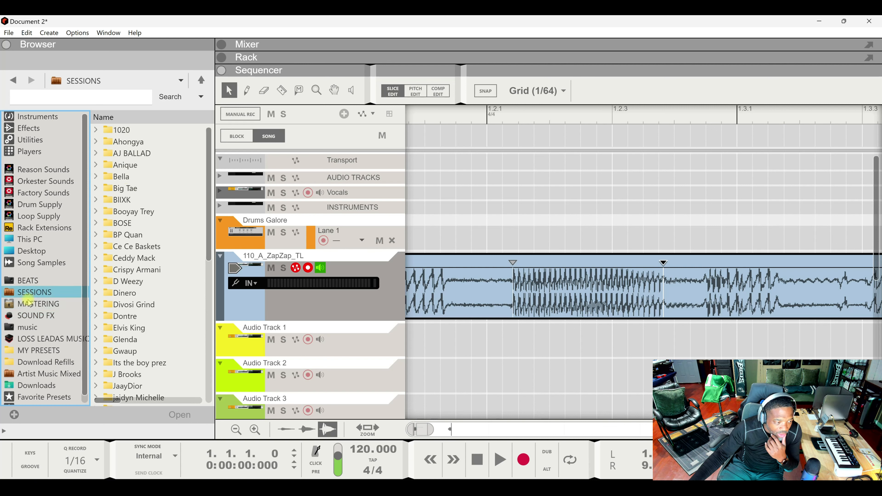
click(27, 327)
click(29, 339)
click(29, 351)
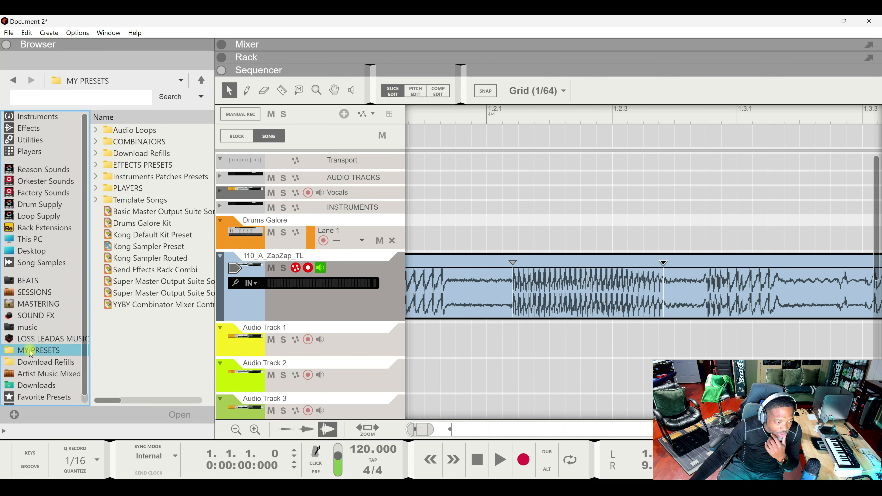
Step: Set the browser search scope to All Locations
click(199, 97)
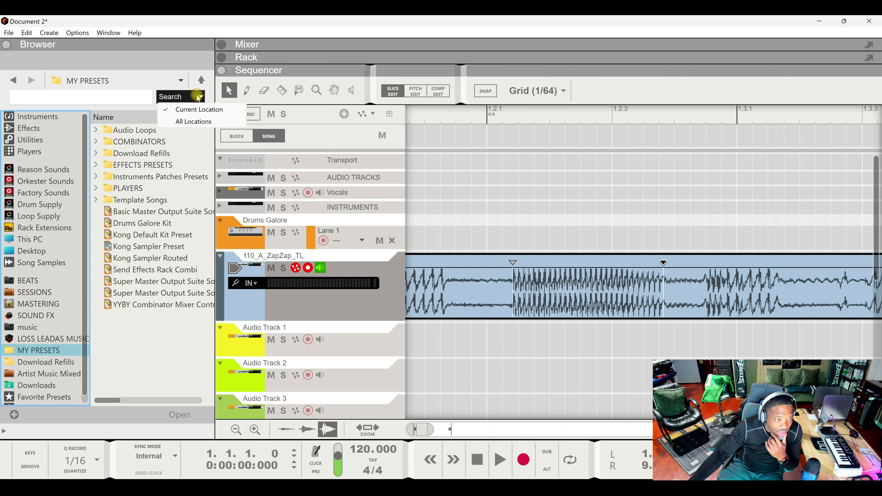
click(193, 120)
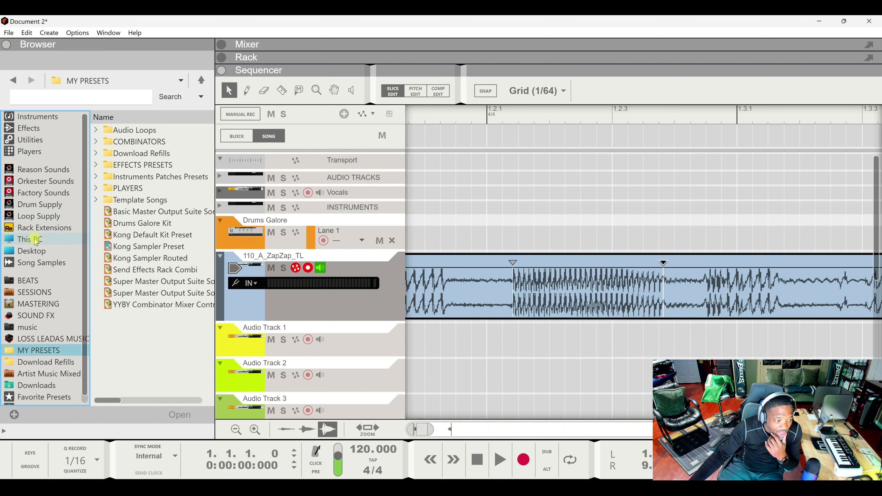
scroll(33, 328, down, 1)
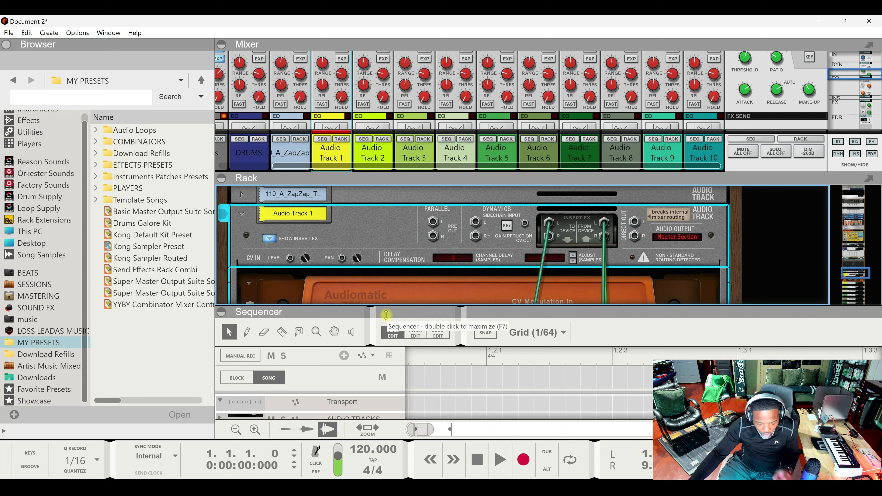
Step: Flip the rack to its front side and enlarge the sequencer area beneath it
drag(386, 315, 382, 369)
key(Tab)
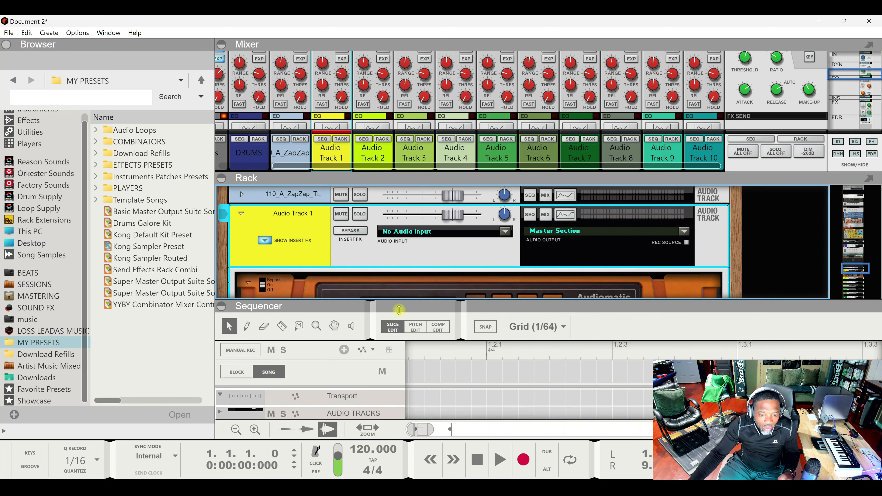
drag(399, 309, 400, 258)
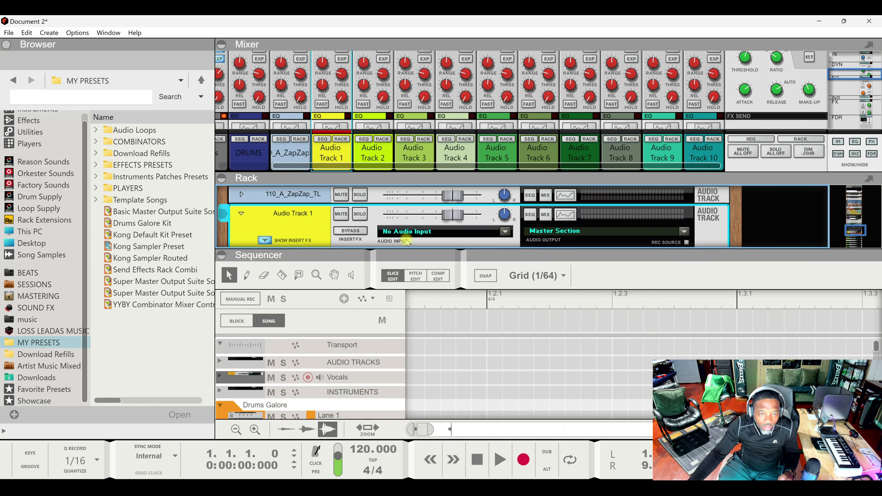
Step: Maximize the mixer and delete all channels from DRUMS through Audio Track 10
double_click(423, 45)
drag(393, 408, 272, 406)
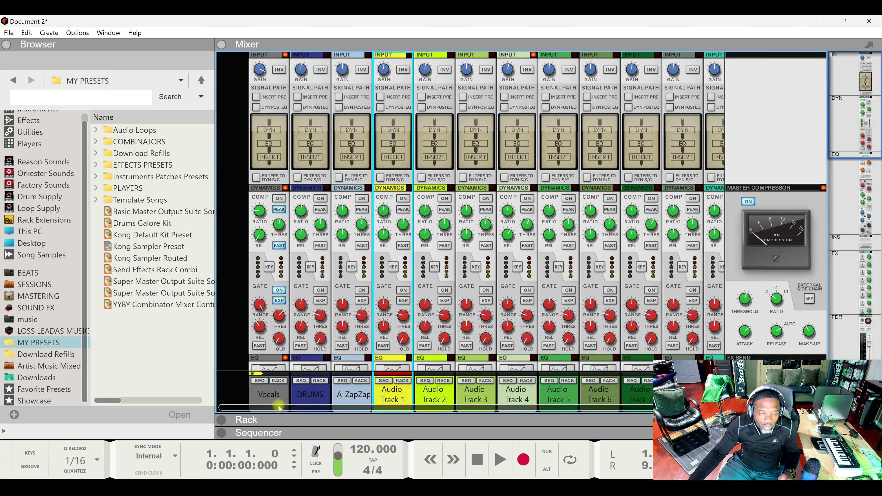
click(311, 396)
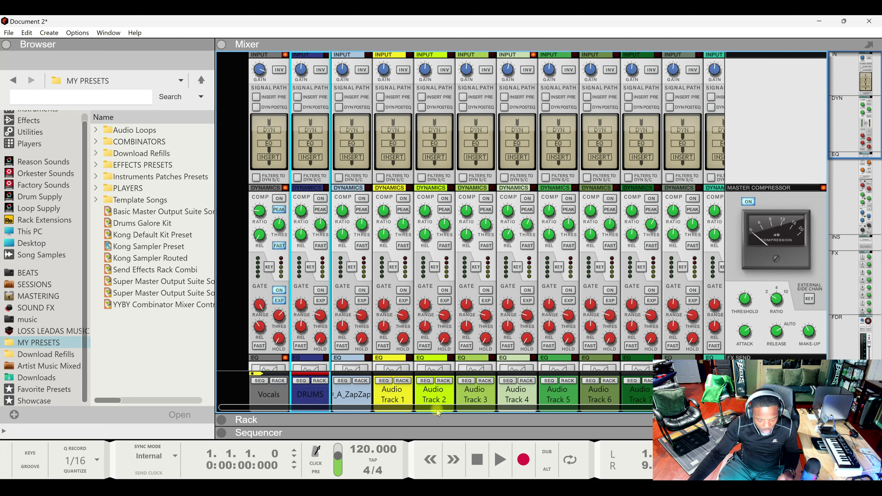
drag(437, 408, 641, 406)
shift+click(703, 396)
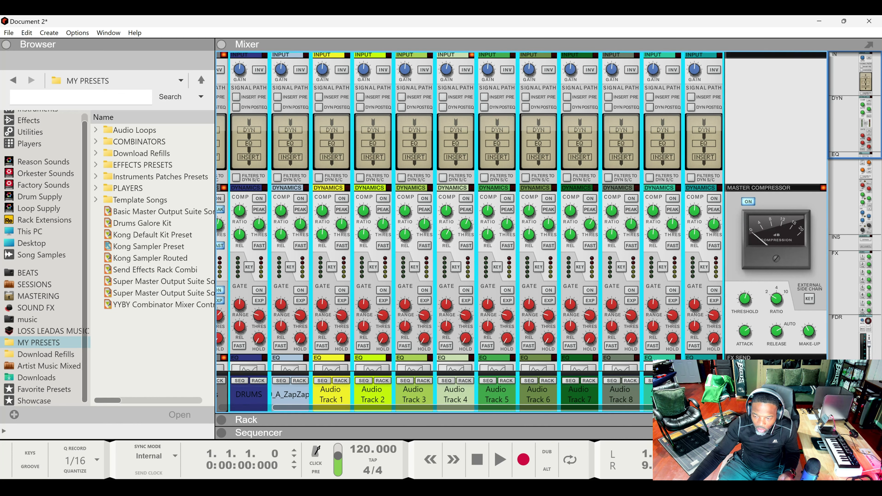
key(Delete)
key(Escape)
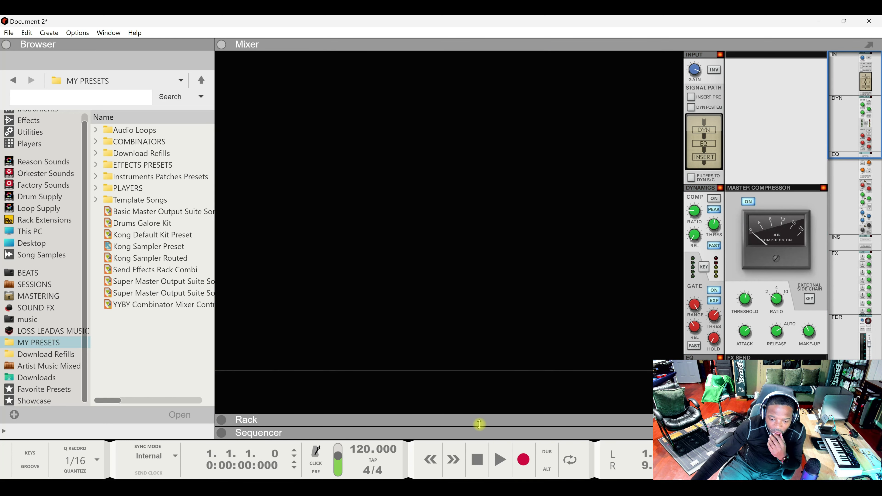
Step: Maximize the rack and look over the front panels from the Vocals track up to the send effects combinator
double_click(480, 424)
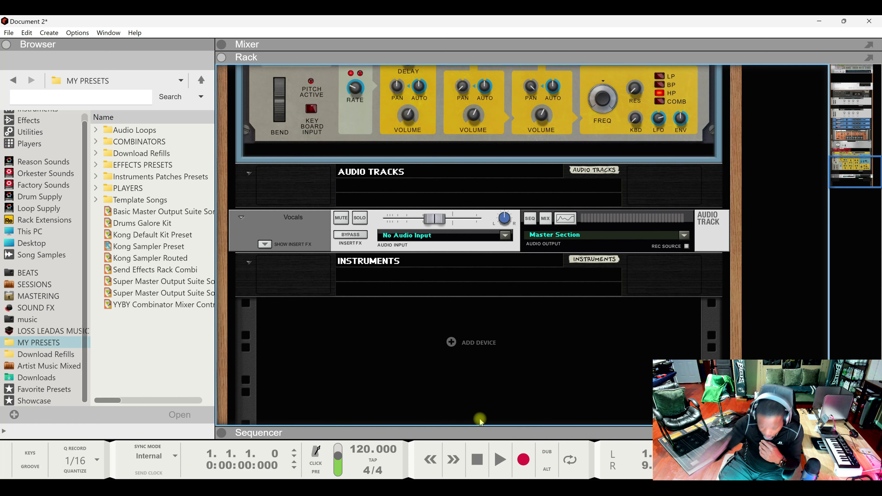
scroll(448, 377, up, 8)
scroll(439, 378, down, 8)
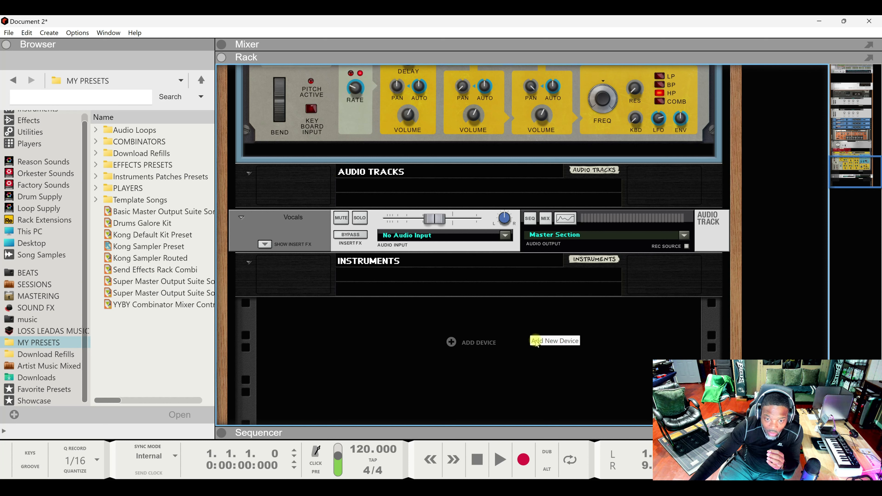
scroll(622, 351, up, 10)
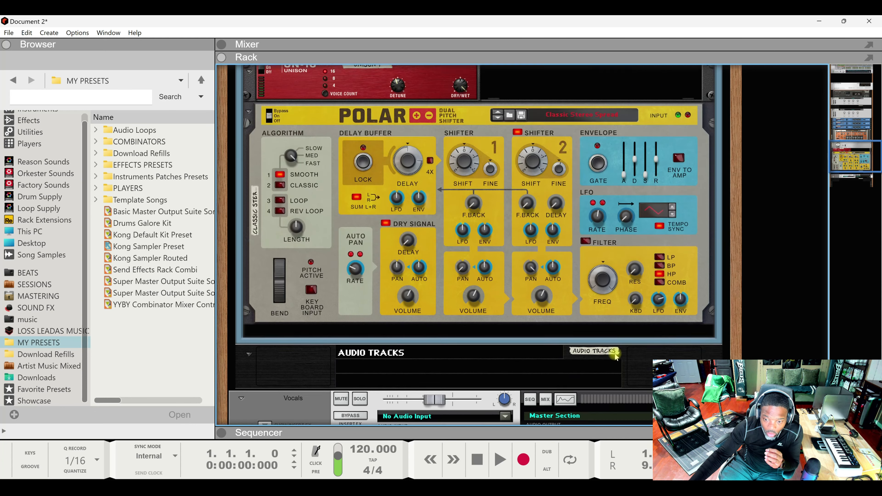
scroll(615, 354, up, 4)
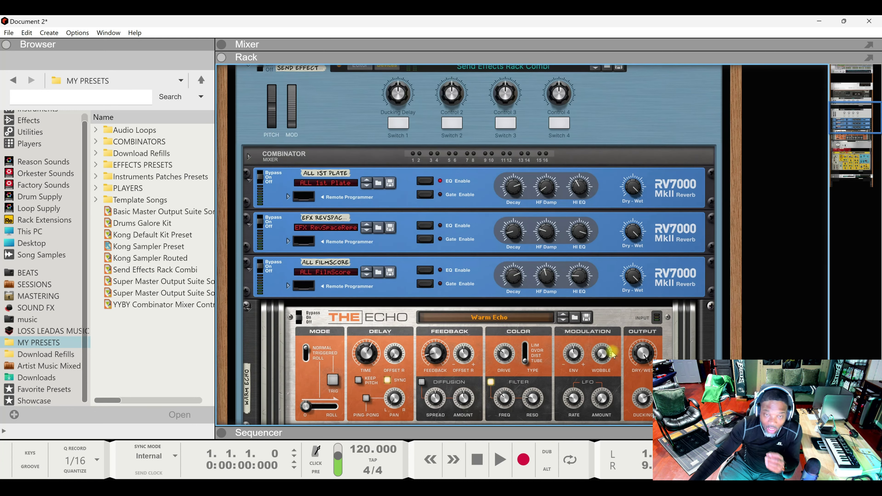
Step: Flip the rack to its rear side and try to pull the cable out of The Echo's right main output
key(Tab)
scroll(594, 271, down, 5)
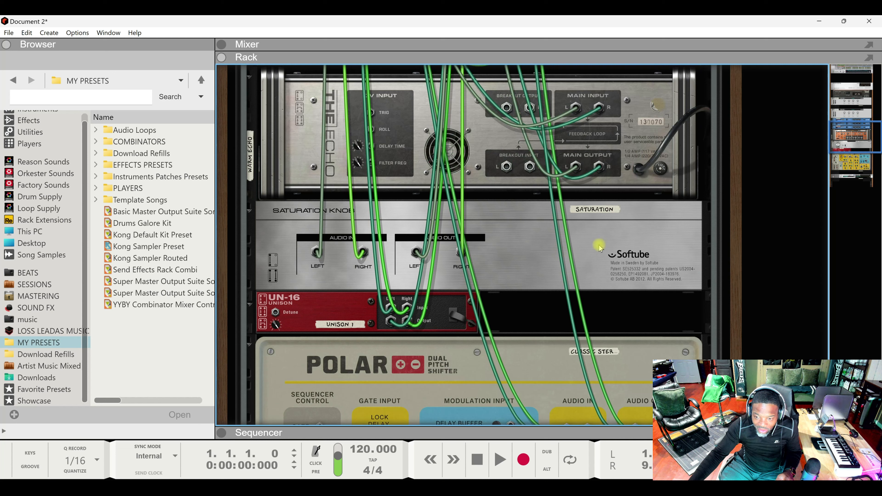
drag(599, 167, 619, 379)
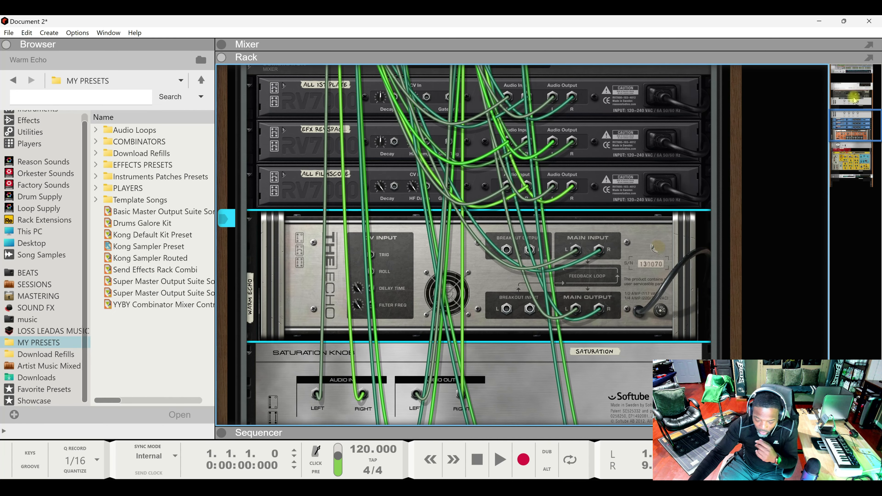
Step: Examine the rear-rack cabling between the Vocals track, Polar, the Master Section and the Hardware Interface
click(855, 161)
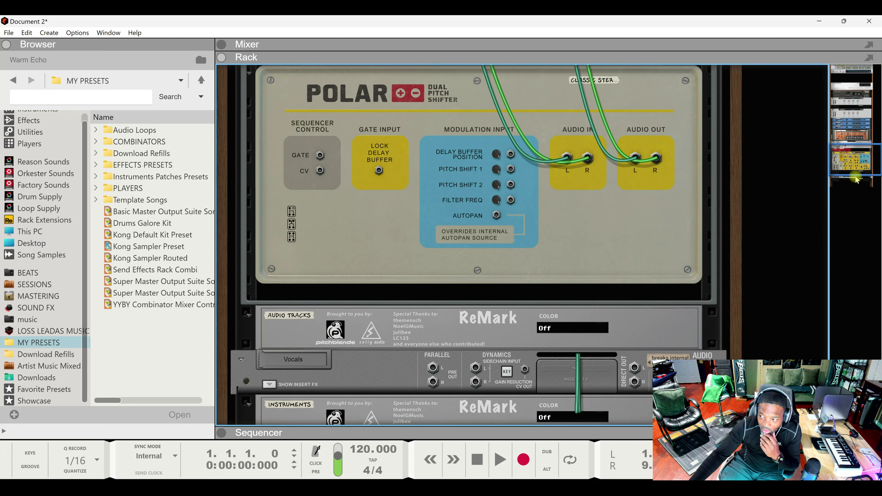
click(856, 188)
click(852, 118)
drag(851, 118, 846, 74)
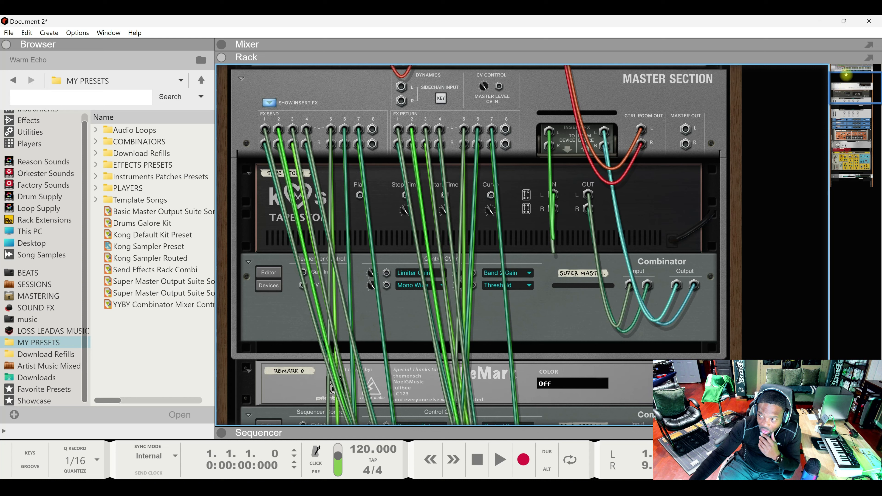
drag(850, 125, 854, 155)
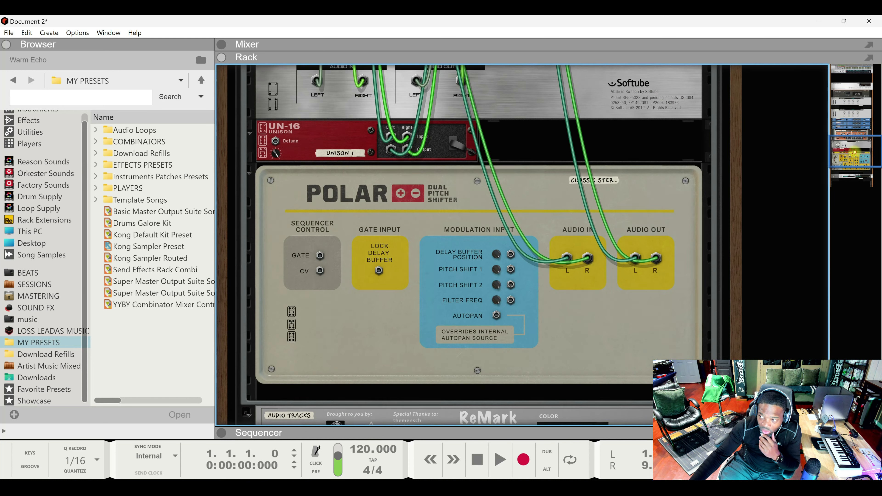
click(855, 179)
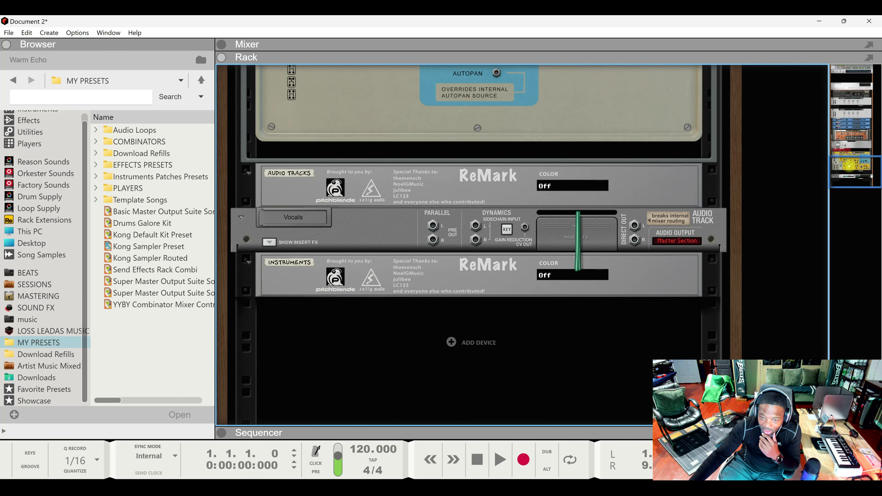
click(853, 152)
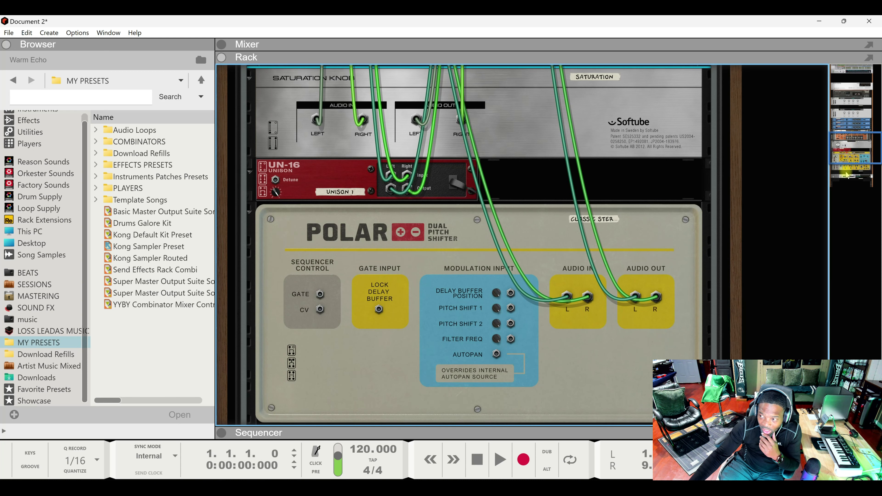
drag(849, 151, 844, 75)
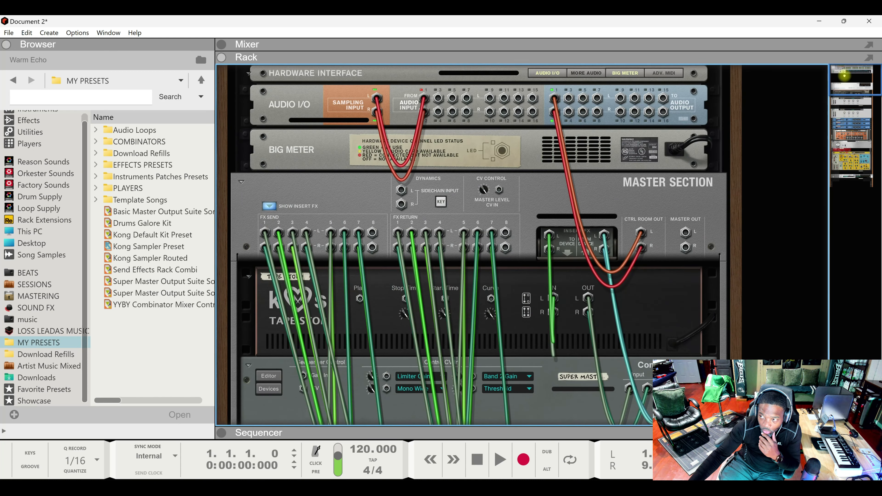
Step: Review the routing choices for the Master Section's FX Return 7 left jack, and view the Vocals track's rear panel
right_click(491, 233)
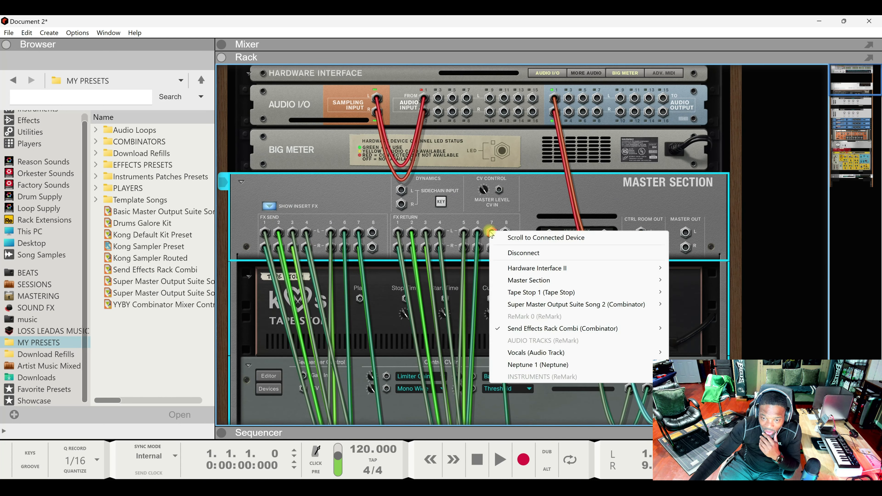
mouse_move(546, 282)
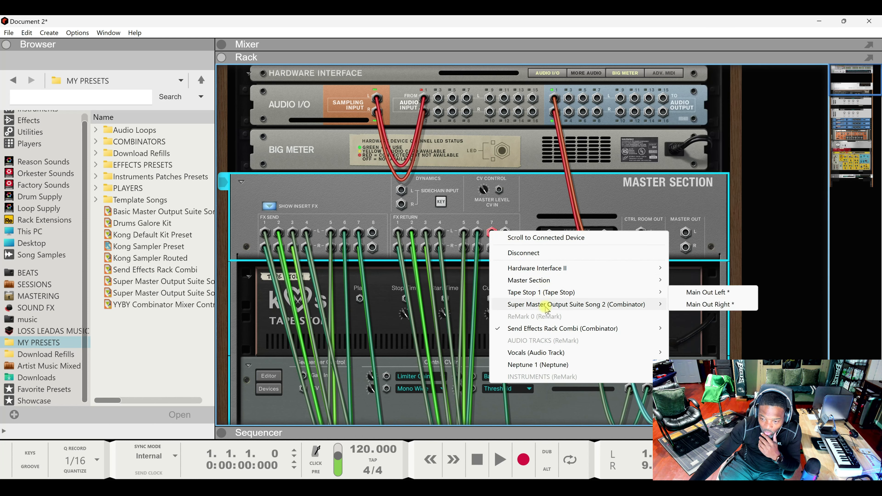
mouse_move(576, 310)
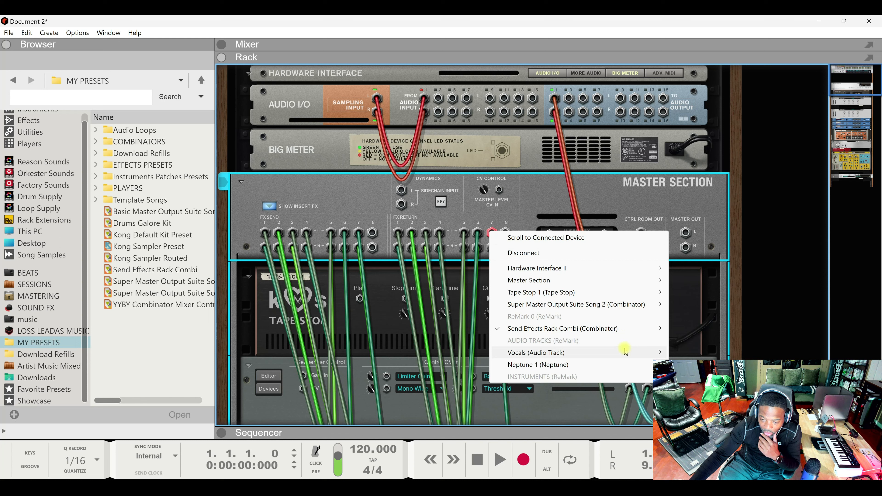
mouse_move(625, 351)
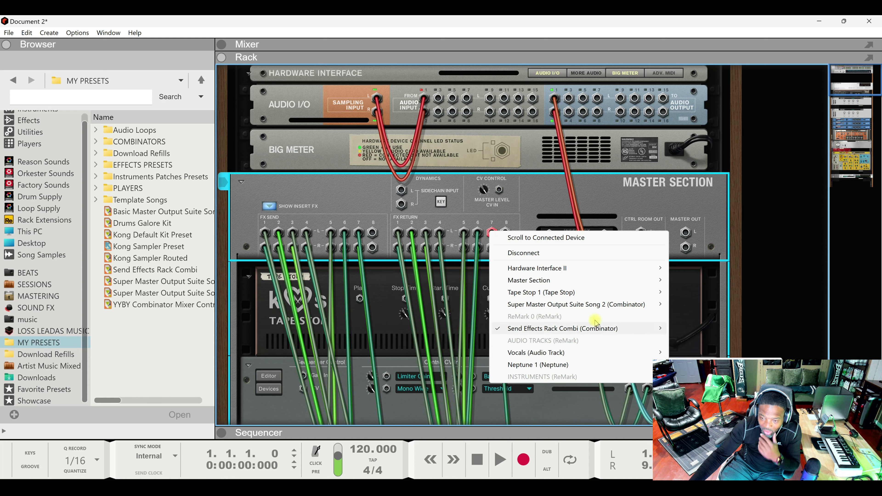
click(527, 213)
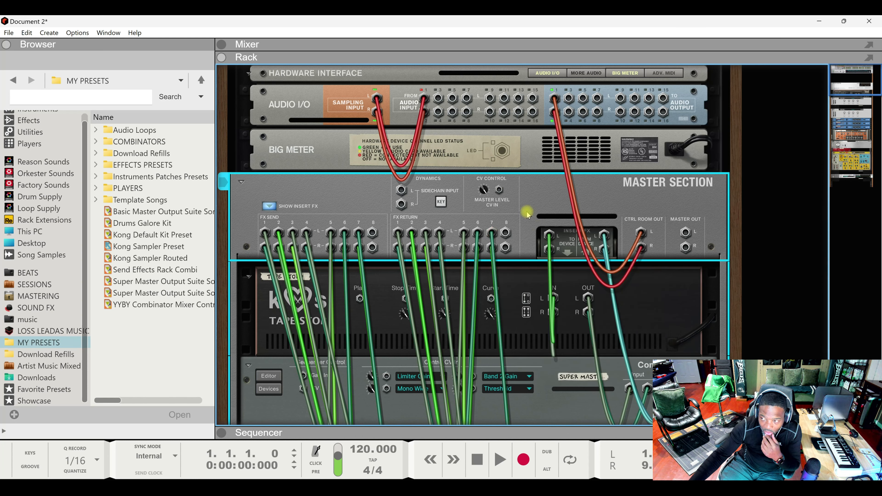
drag(852, 89, 854, 176)
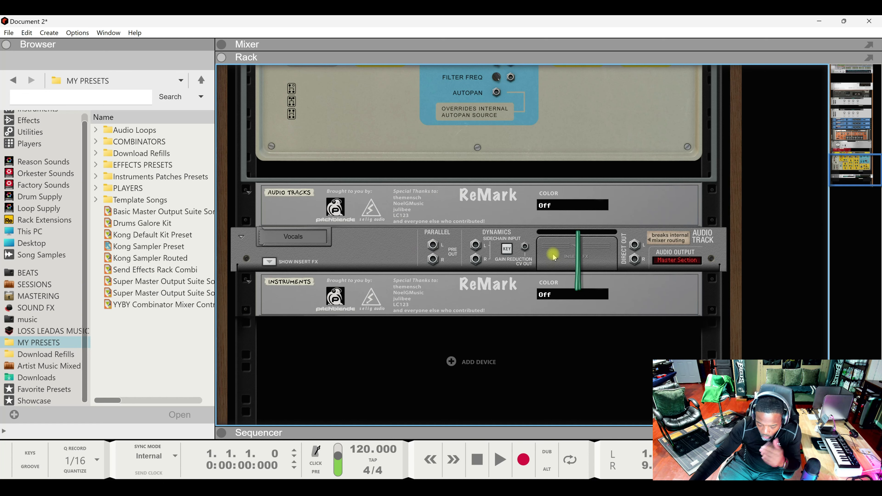
Step: Show the sequencer, add an Algoritm FM Synthesizer instrument track after the INSTRUMENTS divider, and make its track taller
click(509, 432)
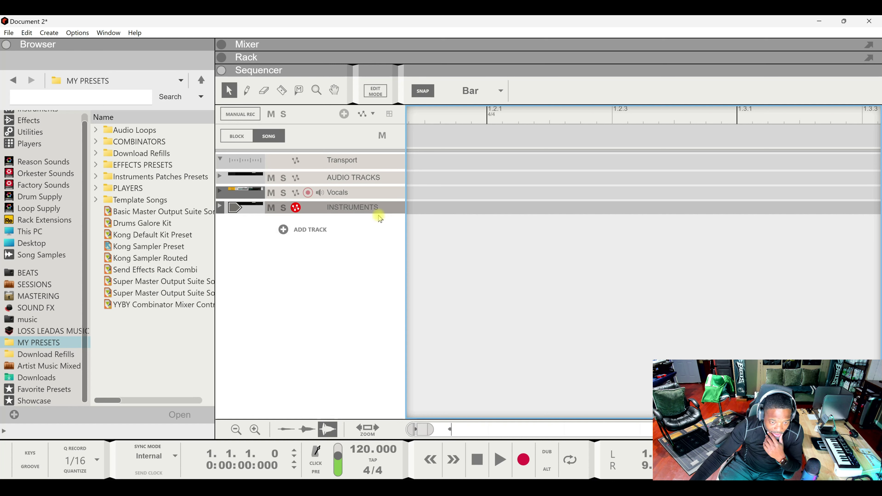
click(309, 230)
click(299, 249)
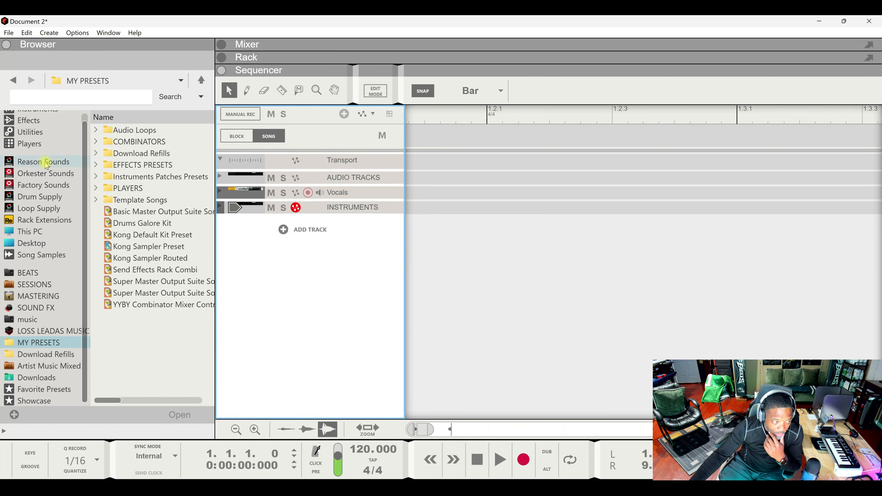
click(16, 110)
click(145, 189)
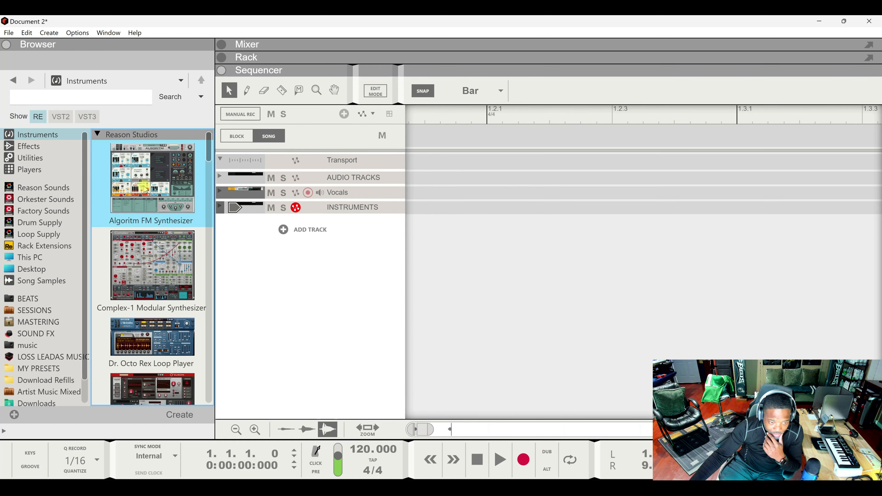
double_click(146, 190)
drag(344, 241, 342, 298)
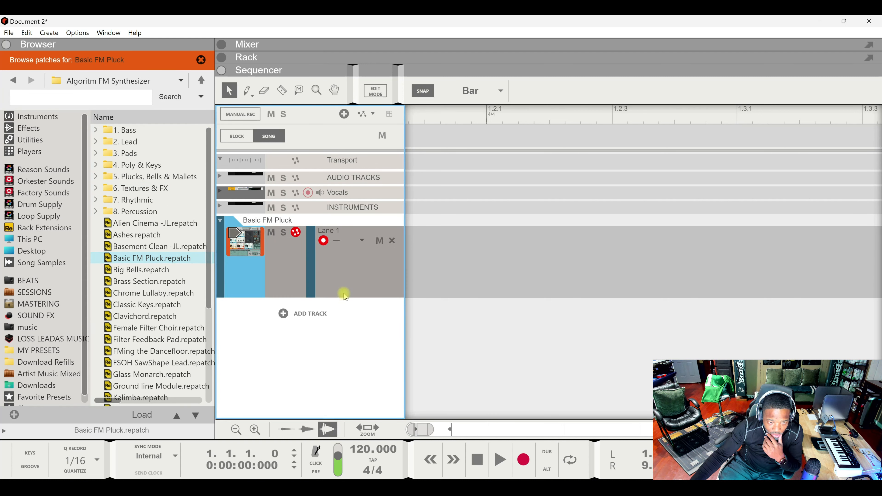
Step: Draw a one-bar clip at bar 1 on the Basic FM Pluck track and open it for note editing
click(247, 91)
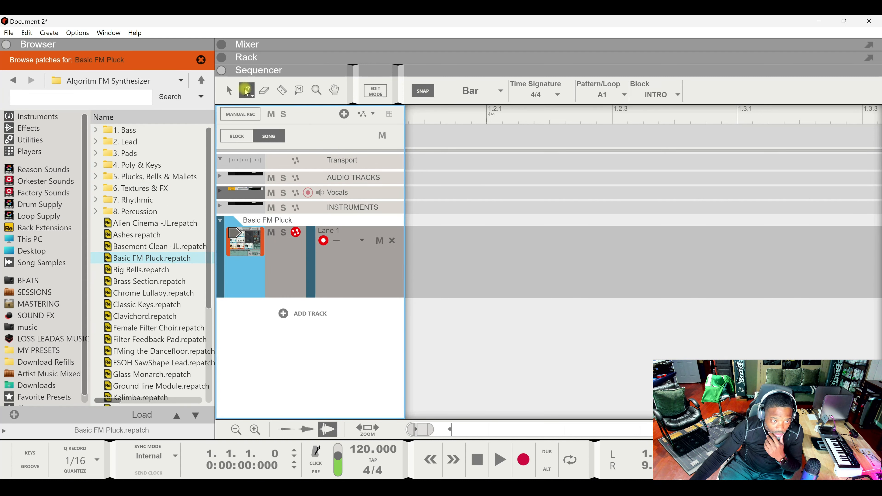
click(407, 256)
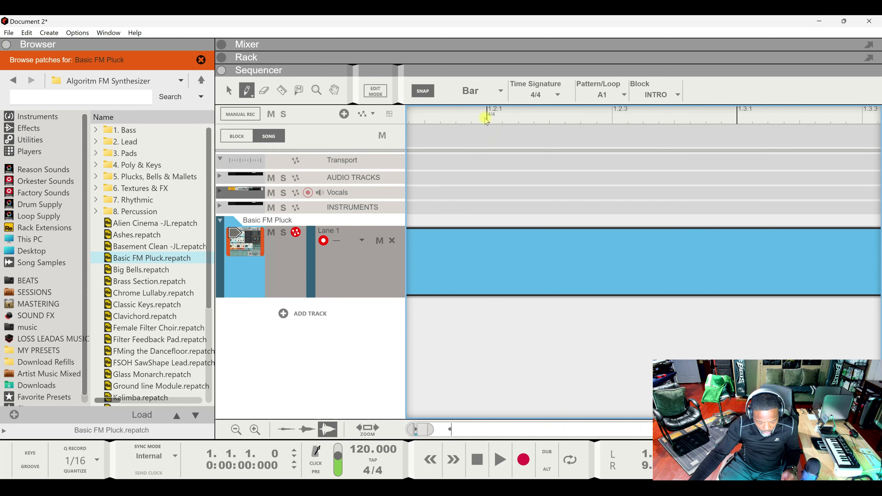
scroll(486, 120, down, 5)
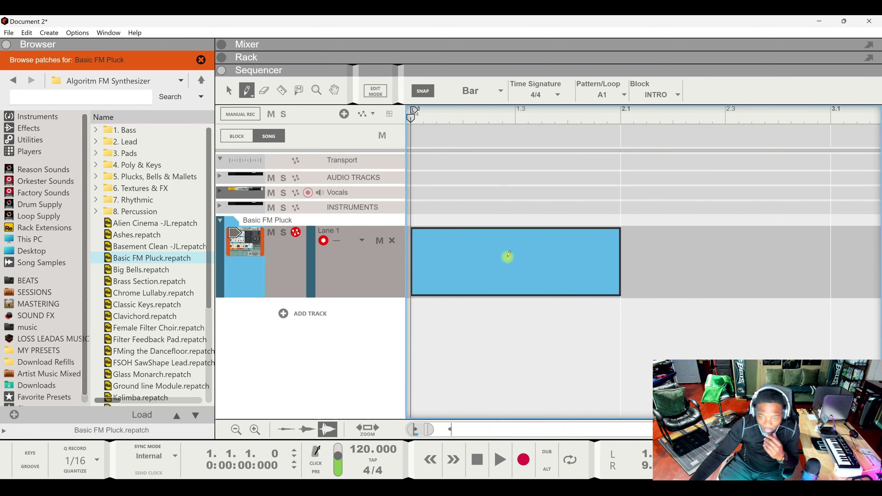
double_click(508, 271)
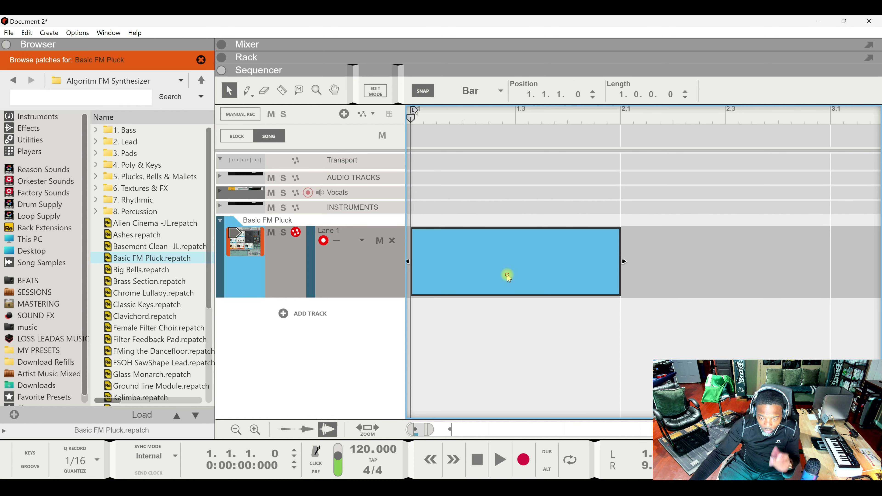
scroll(462, 123, up, 5)
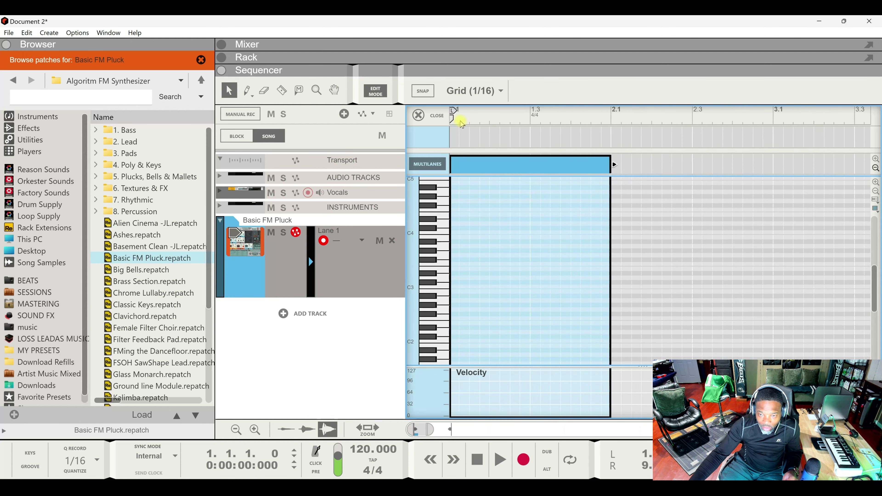
drag(423, 430, 421, 430)
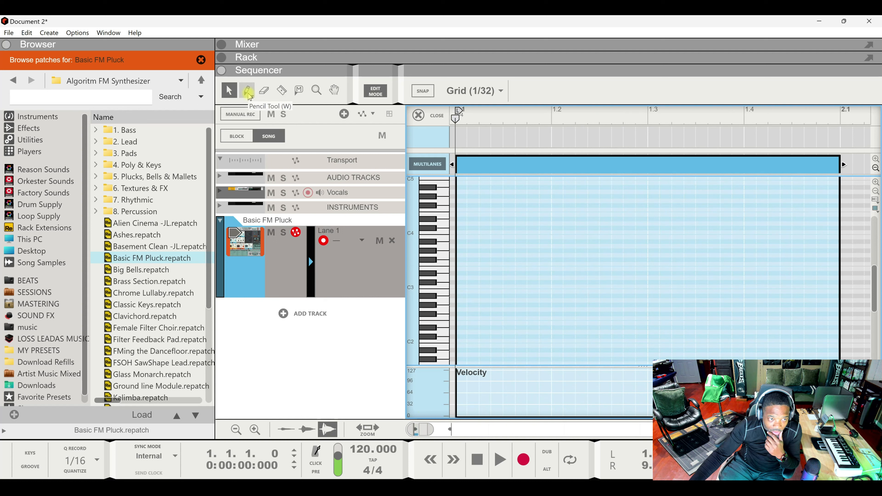
Step: Switch the Pencil tool to Draw multiple notes and paint a row of 1/32 notes on D#3 from beat 1 past beat 4
click(249, 94)
click(252, 99)
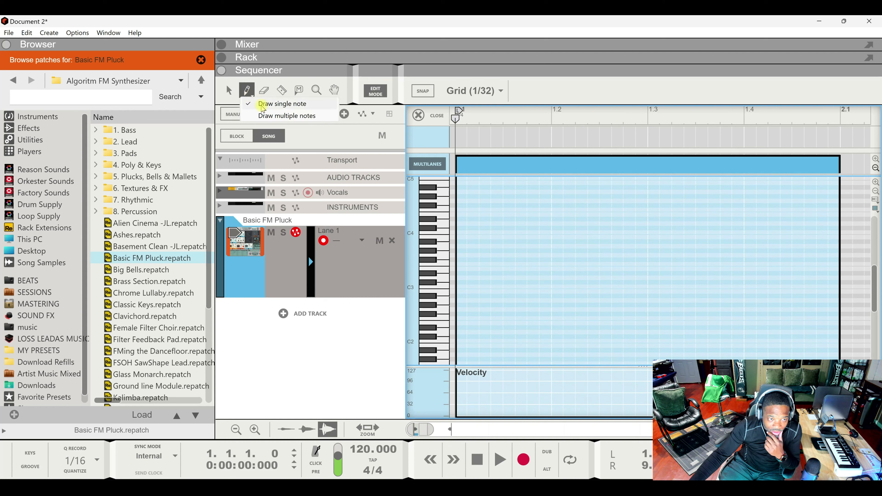
click(267, 116)
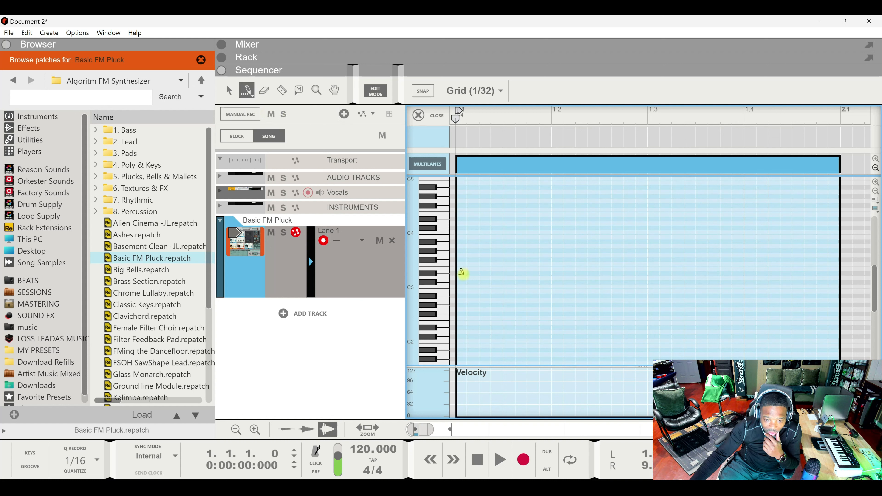
drag(458, 273, 766, 272)
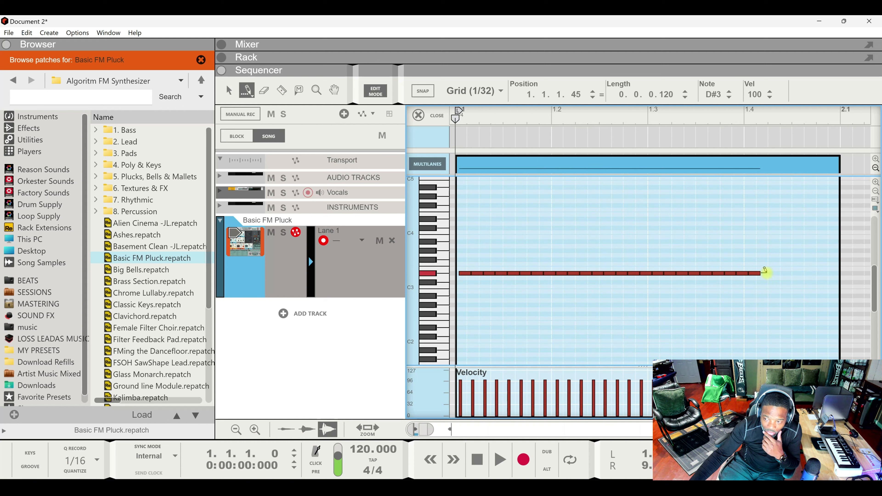
Step: Set the snap value to 1/4 and paint a row of A#2 notes across the bar
click(469, 101)
click(471, 140)
drag(461, 295, 780, 298)
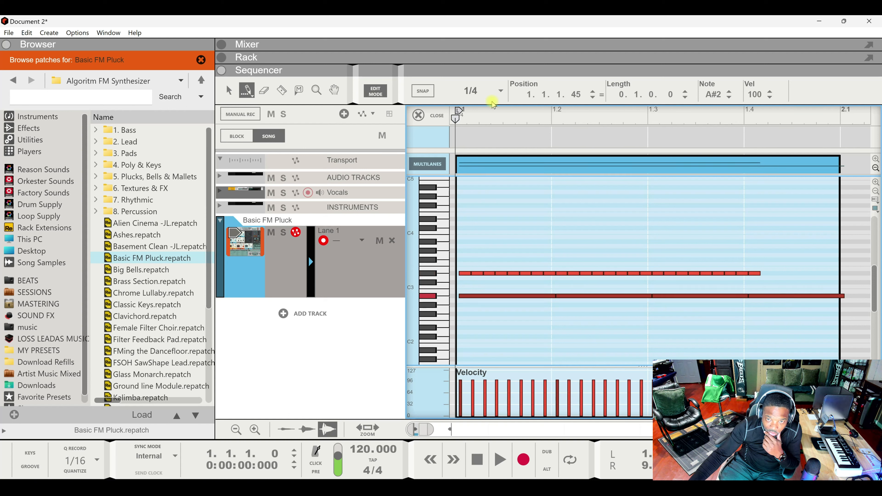
Step: Set the snap value to 1/64, paint a row of E2 notes across the bar, and vary the velocities over its first part
click(500, 91)
click(484, 223)
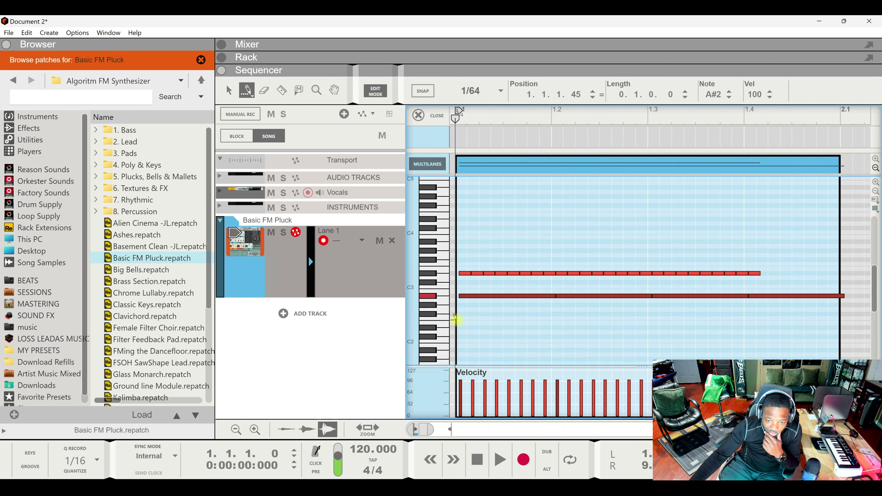
drag(458, 323, 827, 323)
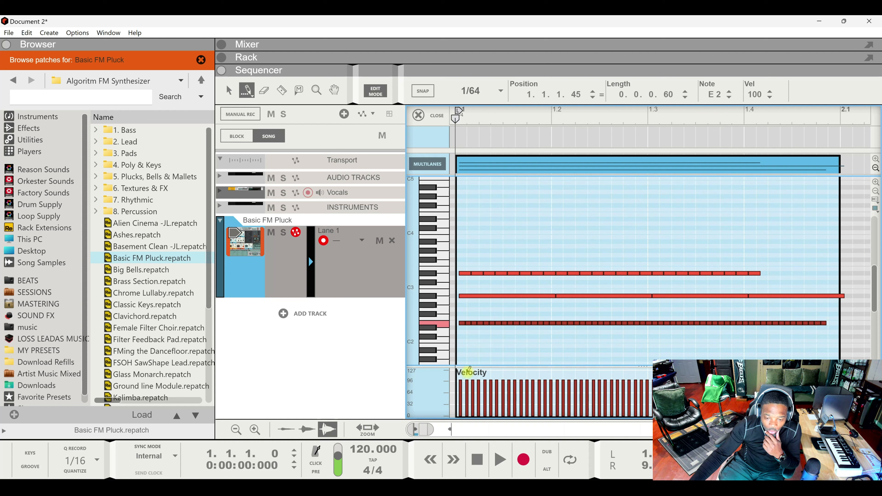
mouse_move(459, 381)
mouse_down()
mouse_move(542, 400)
mouse_move(572, 389)
mouse_up()
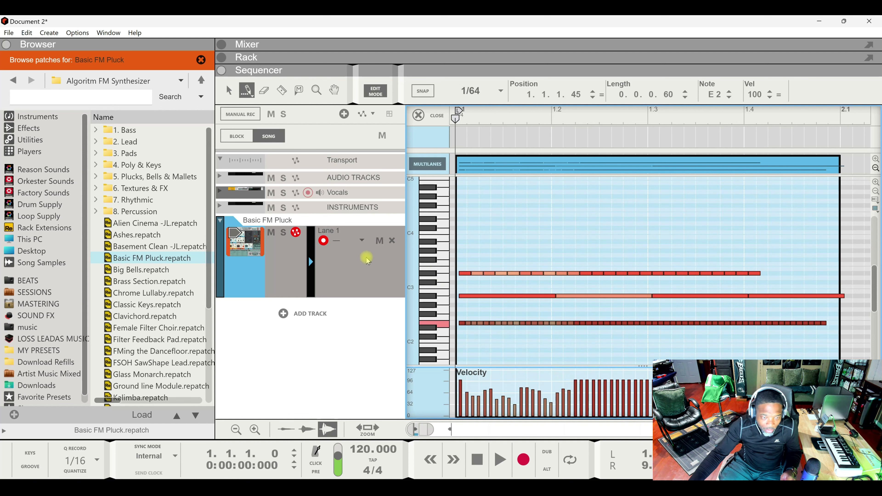
Step: Delete the Basic FM Pluck track together with its device
click(254, 277)
key(Delete)
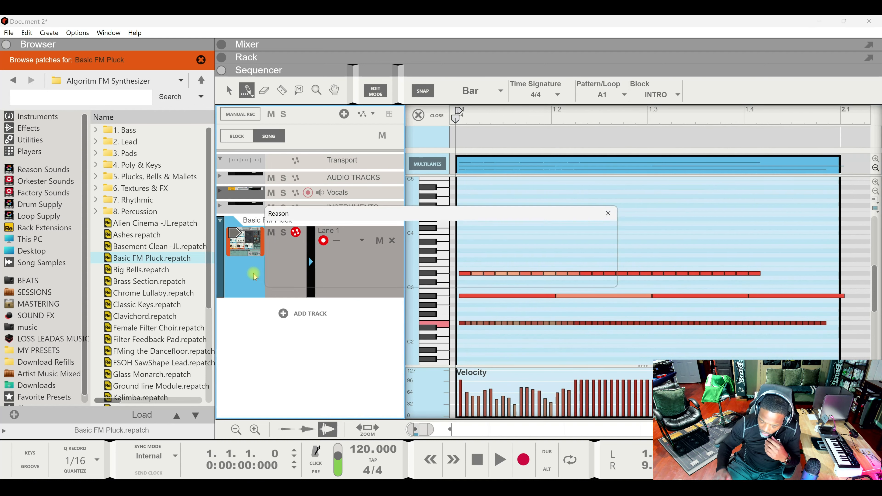
key(Return)
Step: Create an instrument track from the Claps patch in the 8. Percussion folder and make the track taller
click(197, 261)
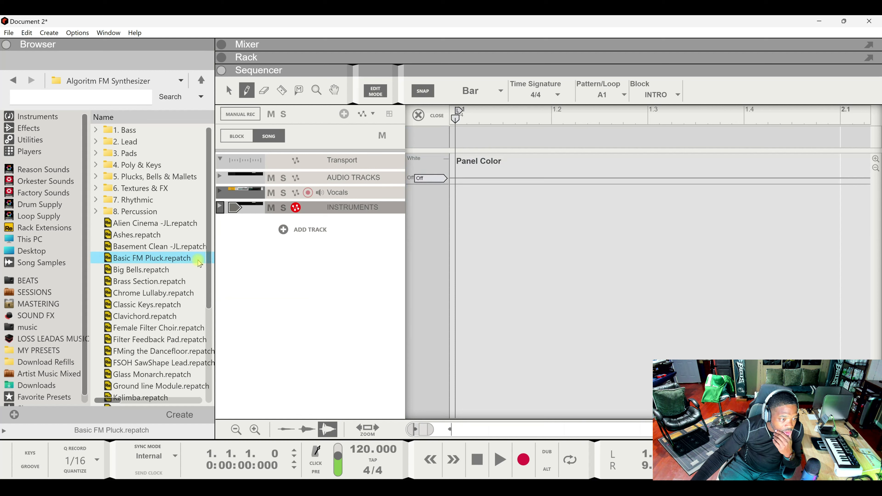
click(96, 212)
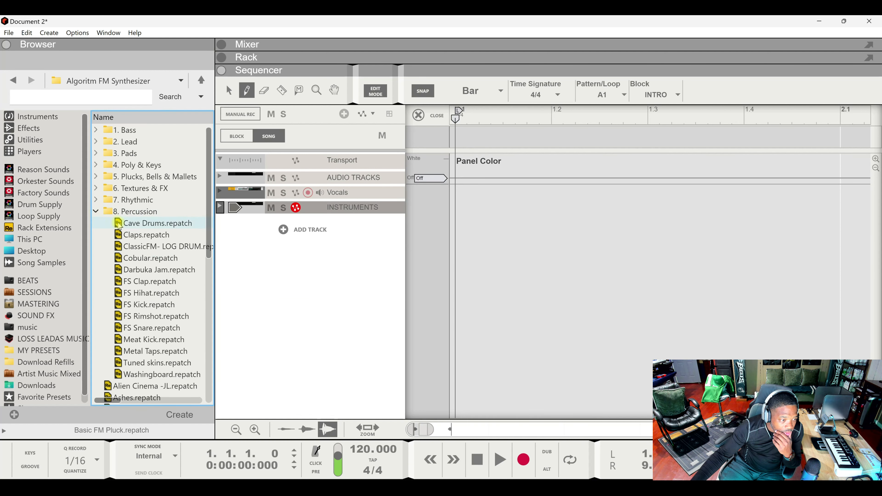
double_click(142, 235)
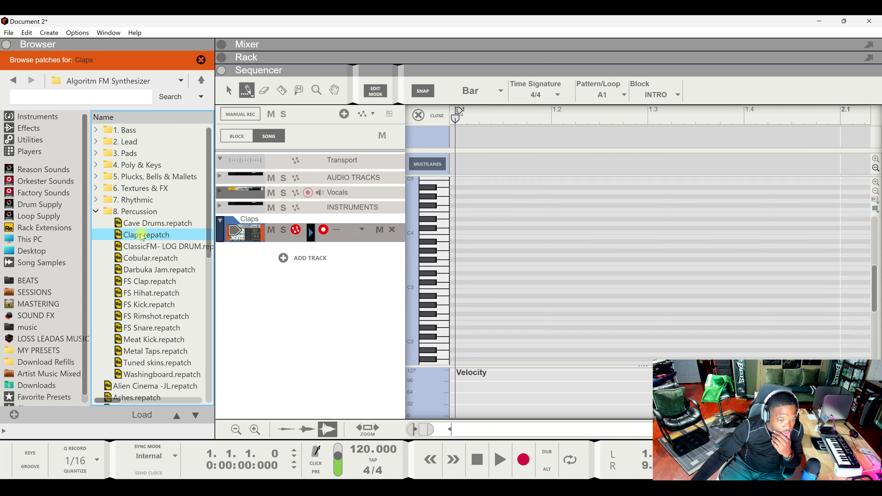
drag(281, 244, 281, 274)
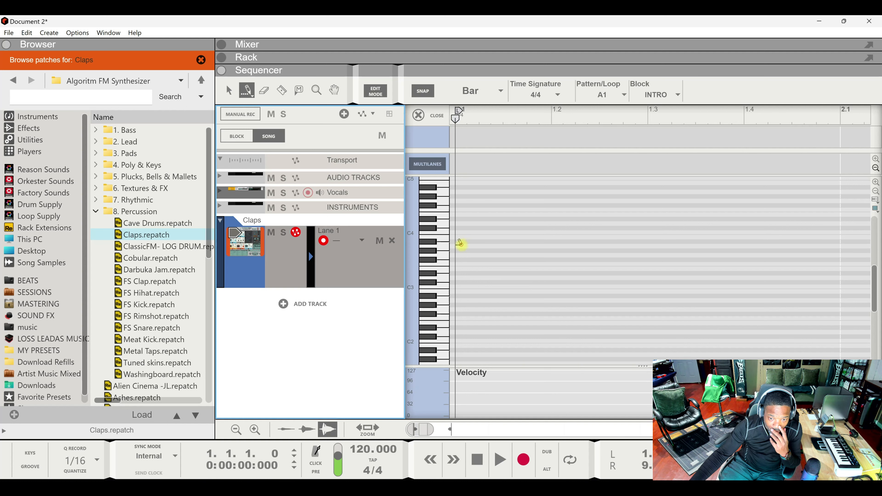
Step: Paint a row of 1/64 notes on A3 across most of bar 1 of the Claps track and play it
drag(460, 243, 774, 246)
key(space)
key(space)
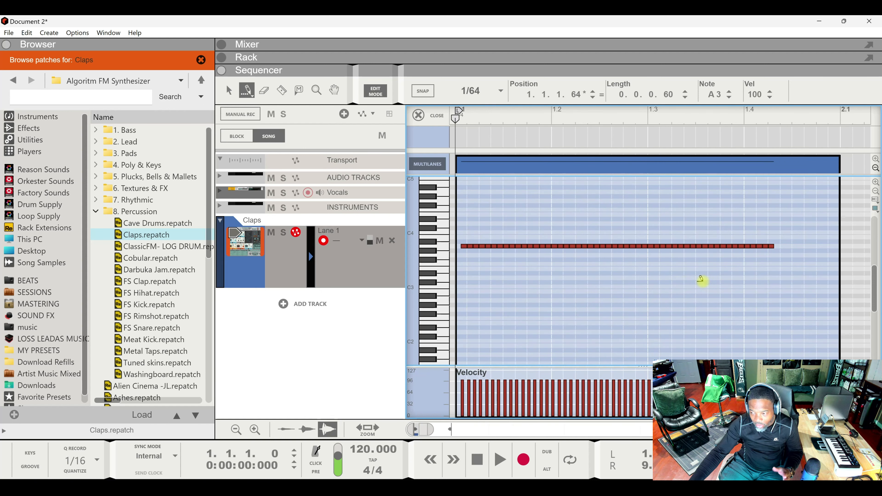
Step: Draw an uneven, rising and falling velocity curve over the A3 clap notes and play the roll back twice
mouse_move(464, 382)
mouse_down()
mouse_move(584, 414)
mouse_move(649, 407)
mouse_up()
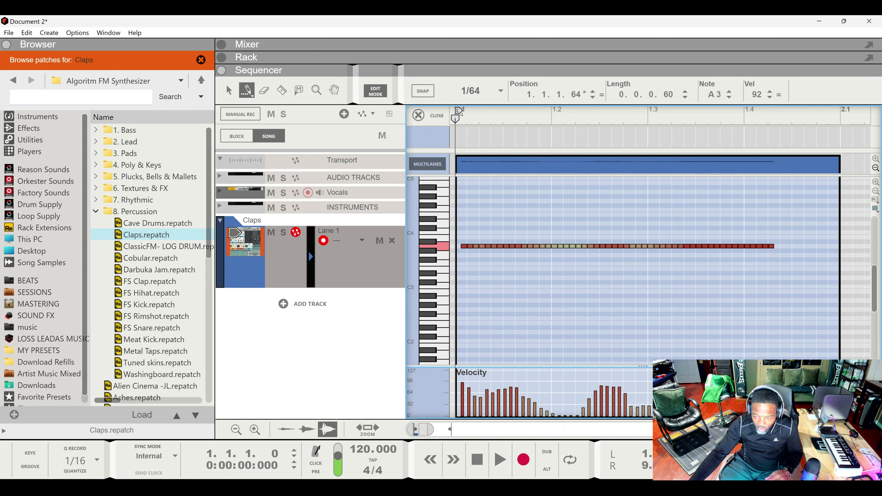
key(space)
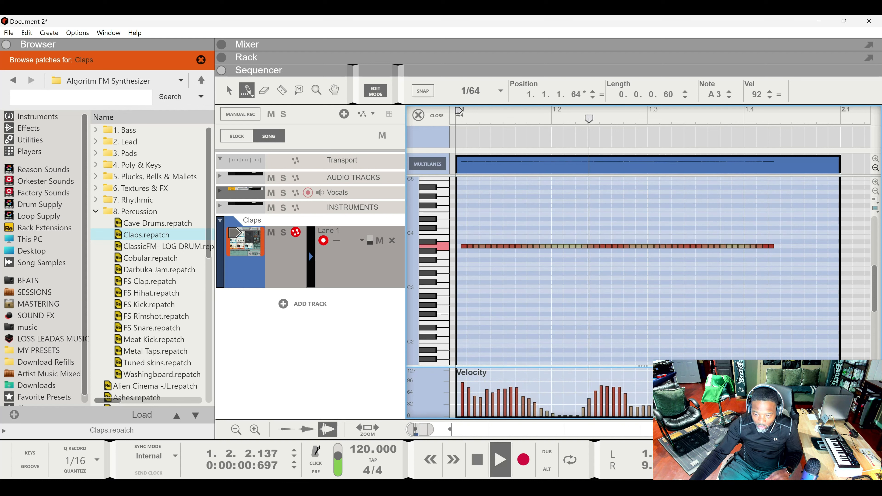
key(space)
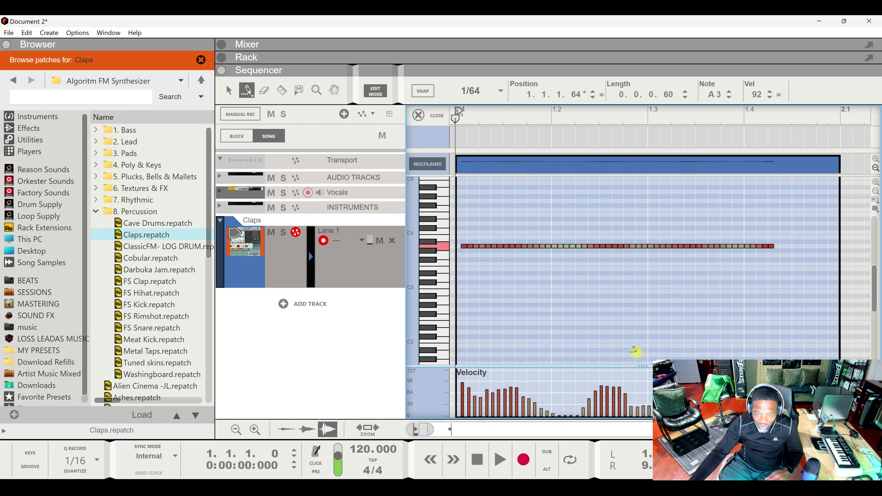
key(space)
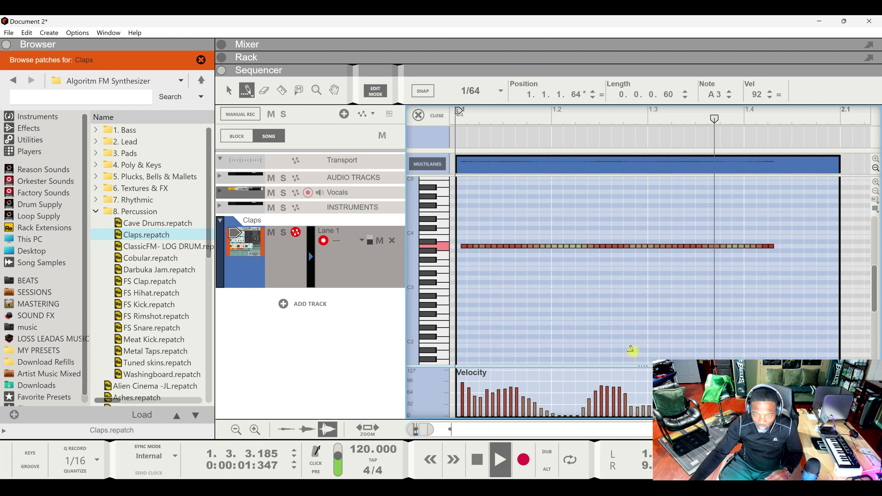
key(space)
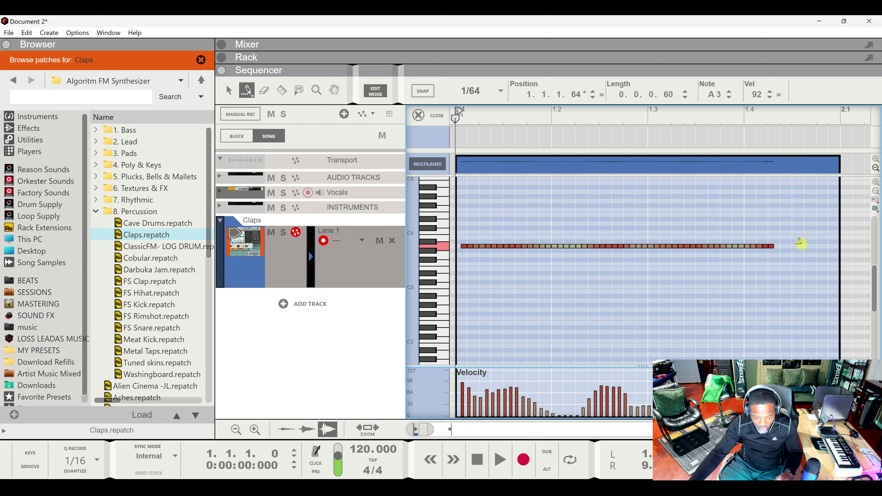
Step: Select all the A3 notes in the Claps clip and delete them
key(q)
drag(805, 233, 407, 268)
key(Delete)
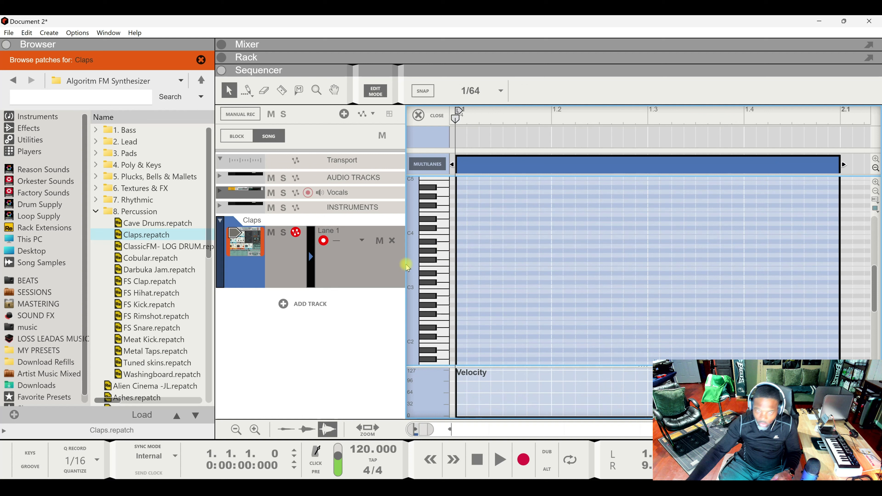
Step: Set the snap value to 1/8T and paint a row of F#3 triplet notes across the Claps clip with the multiple-note Pencil tool
click(469, 90)
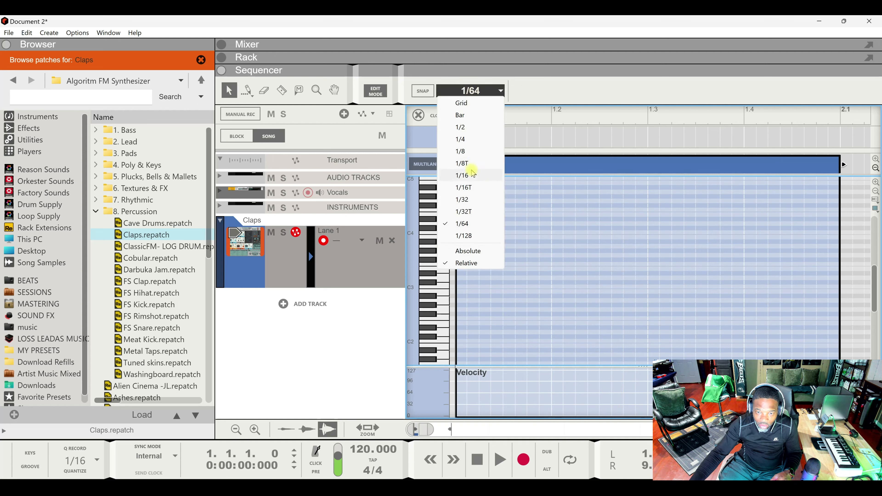
click(471, 164)
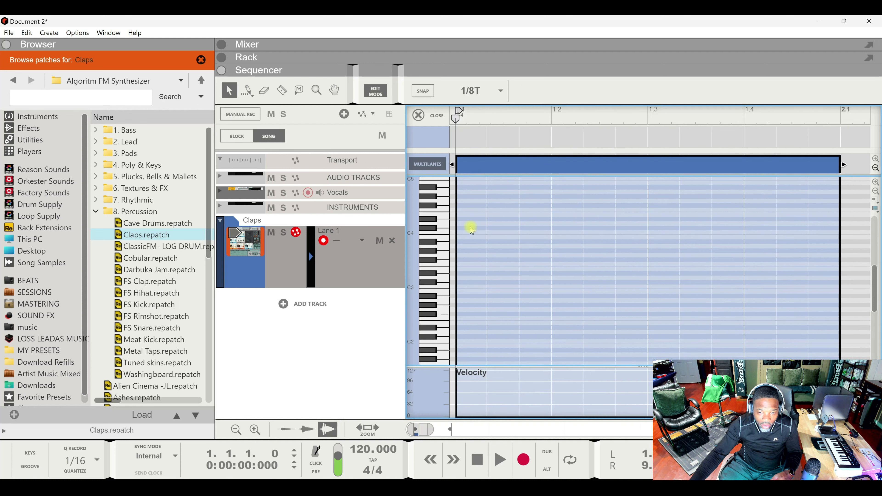
key(w)
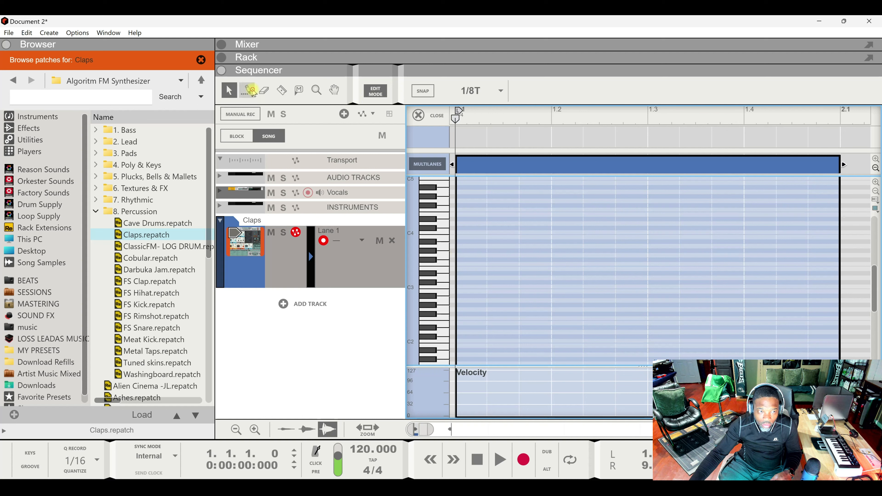
drag(456, 260, 811, 270)
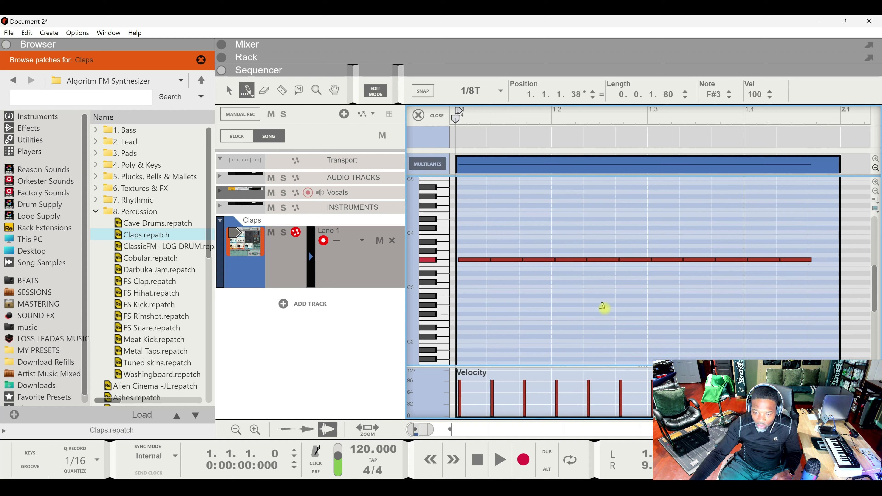
Step: Draw varied velocities over the F#3 triplet notes and play the clip back
mouse_move(458, 376)
mouse_down()
mouse_move(502, 399)
mouse_move(722, 388)
mouse_move(786, 408)
mouse_up()
key(space)
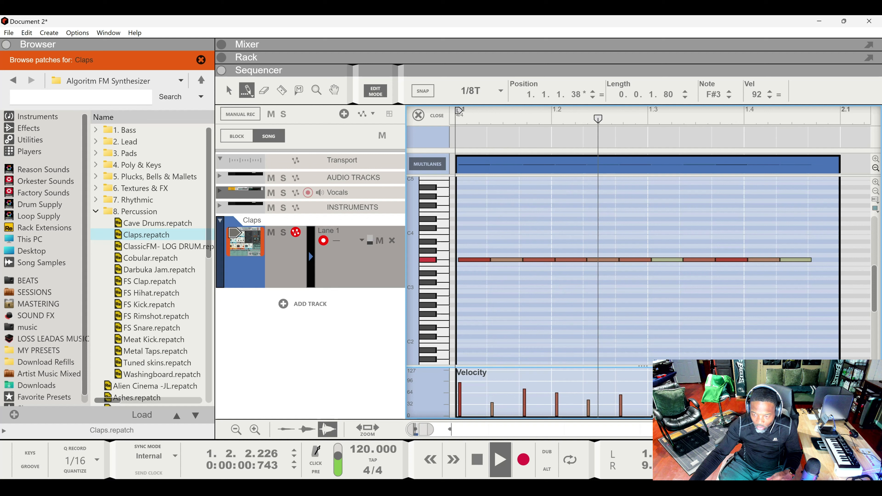
key(space)
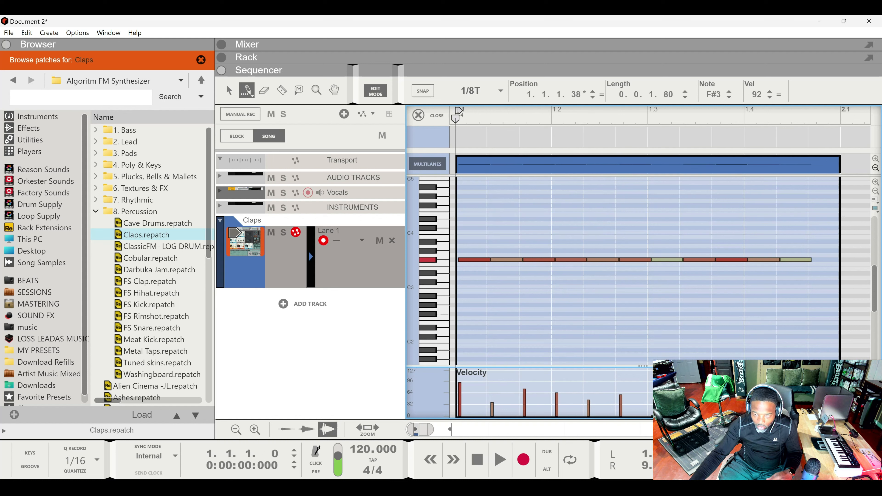
Step: Play the F#3 triplet clap notes once more and delete all of them from the clip
key(space)
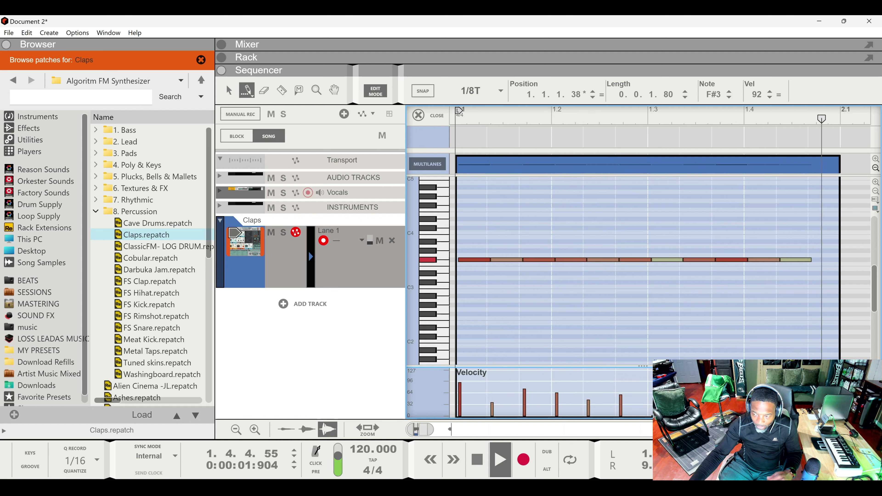
key(space)
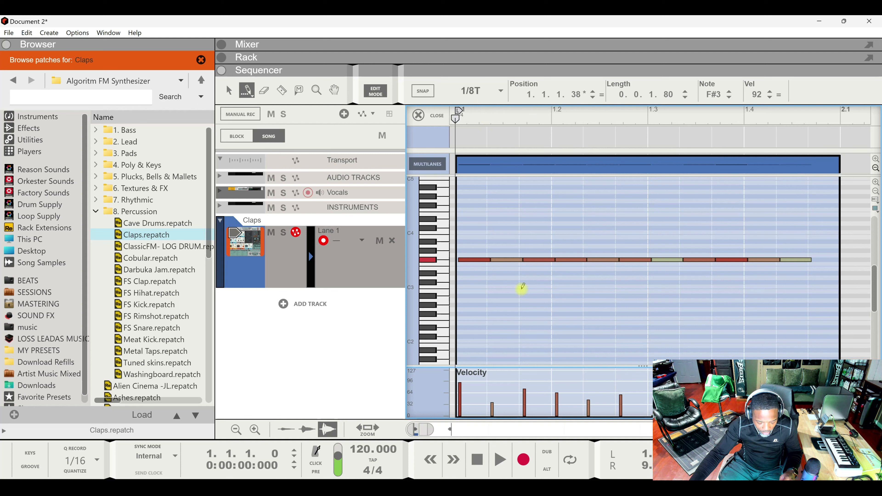
key(ctrl+a)
key(Delete)
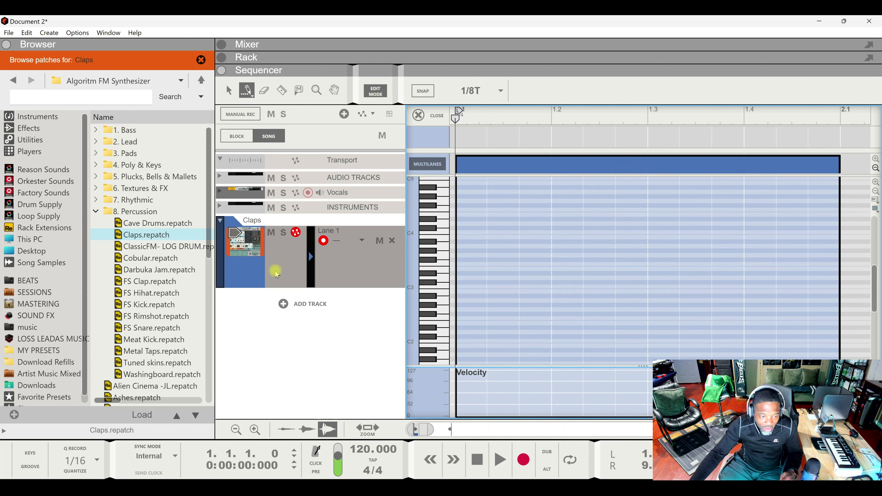
Step: Delete the Claps track together with all devices in its group
click(253, 278)
key(Delete)
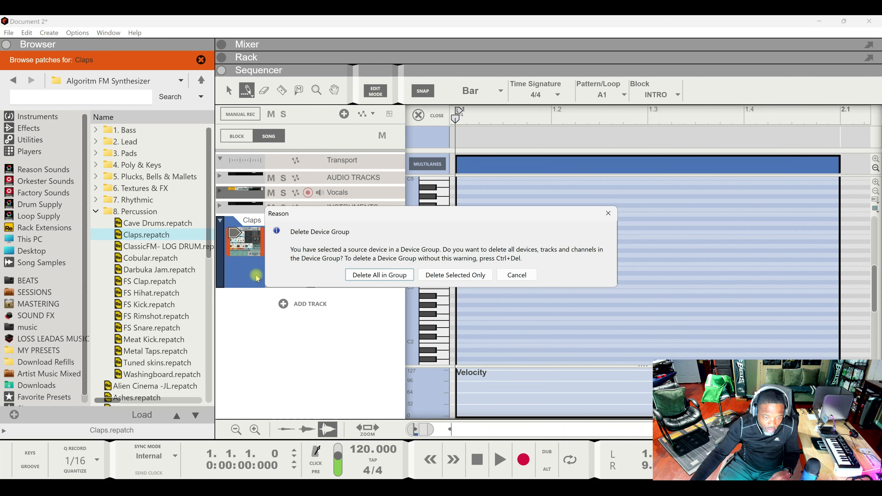
click(375, 275)
Step: Create an instrument track from the Lead Guitar patch in the 2. Lead folder and activate the multiple-note Pencil tool
click(96, 211)
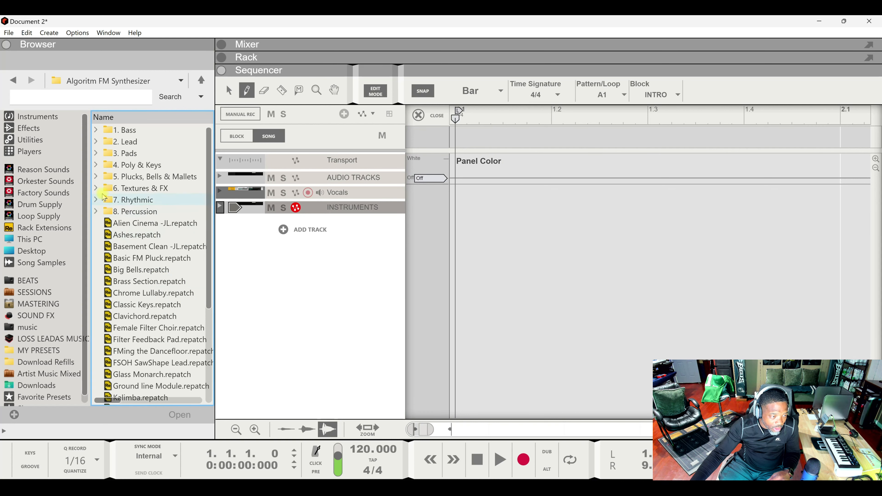
click(96, 188)
click(98, 191)
click(96, 134)
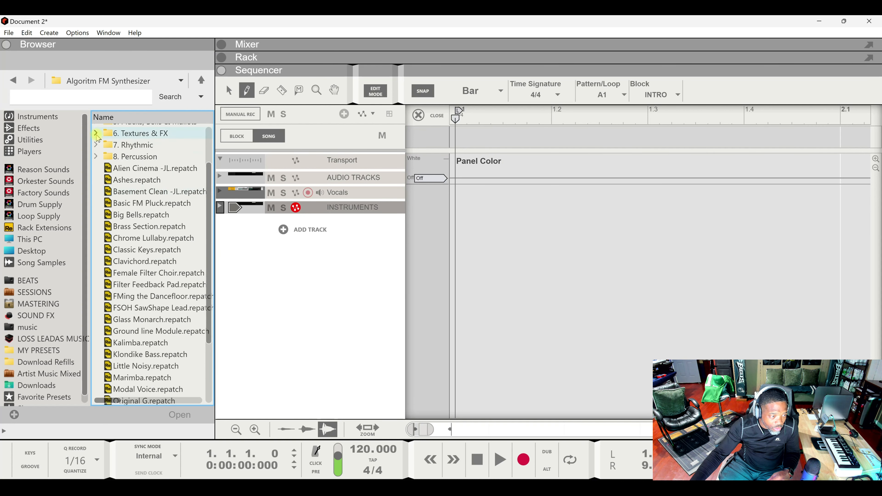
scroll(106, 189, up, 2)
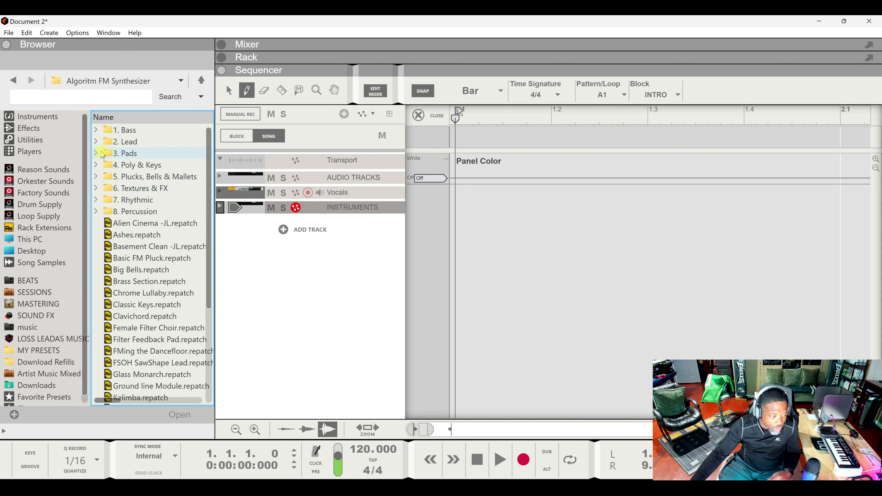
click(96, 142)
drag(139, 248, 292, 258)
drag(347, 241, 354, 306)
click(247, 91)
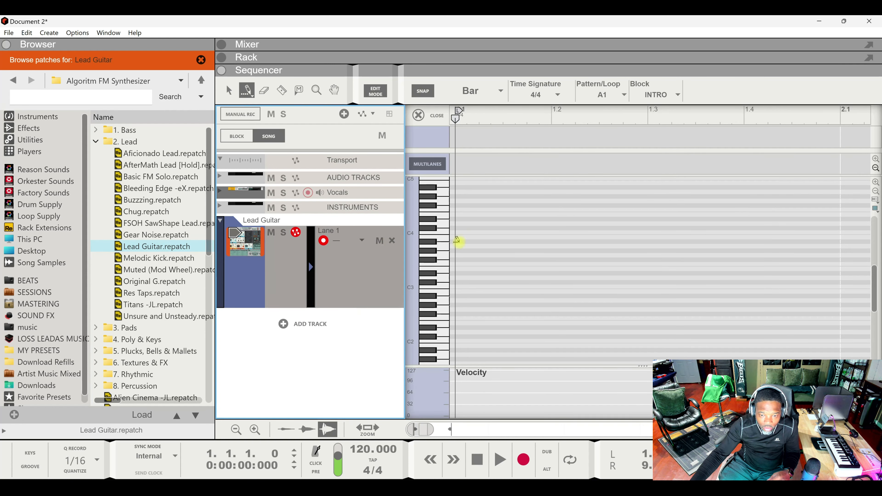
Step: Try painting a row of G#3 notes across the Lead Guitar lane with a 1/16 snap, and undo them
click(472, 90)
click(465, 176)
drag(458, 250, 793, 258)
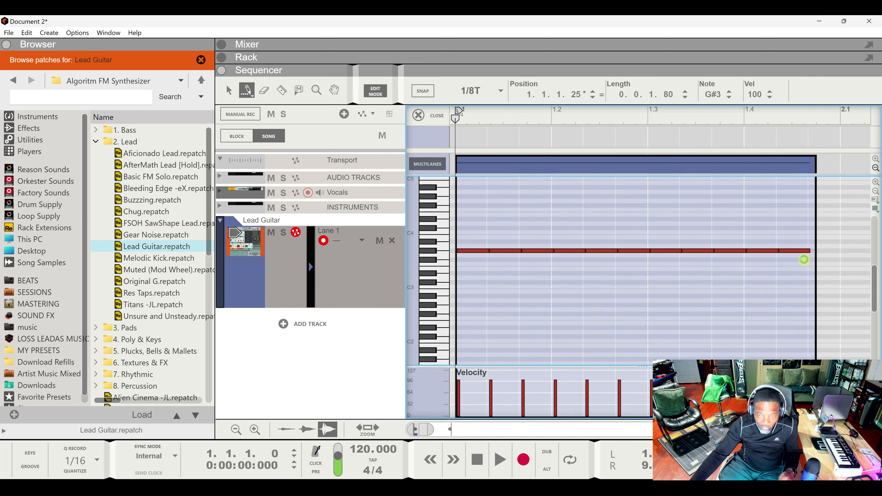
key(ctrl+z)
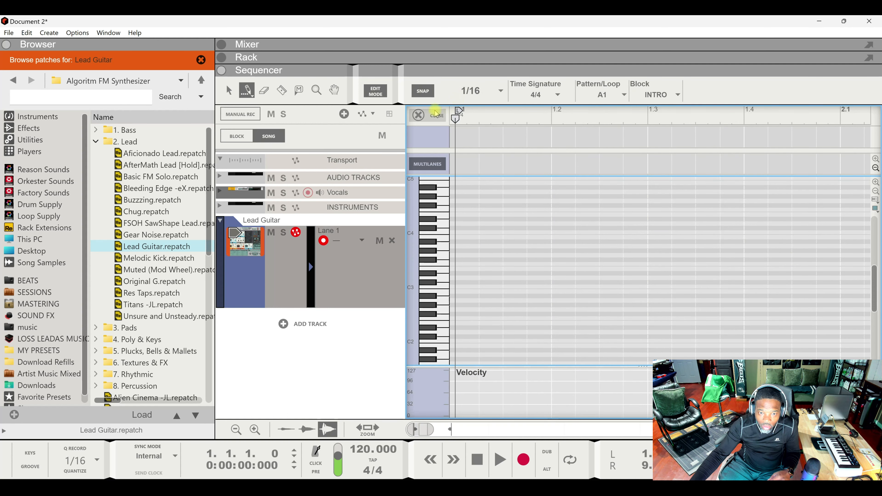
Step: Set the snap value to 1/32T, paint a row of E3 notes across the Lead Guitar lane and play them
click(469, 91)
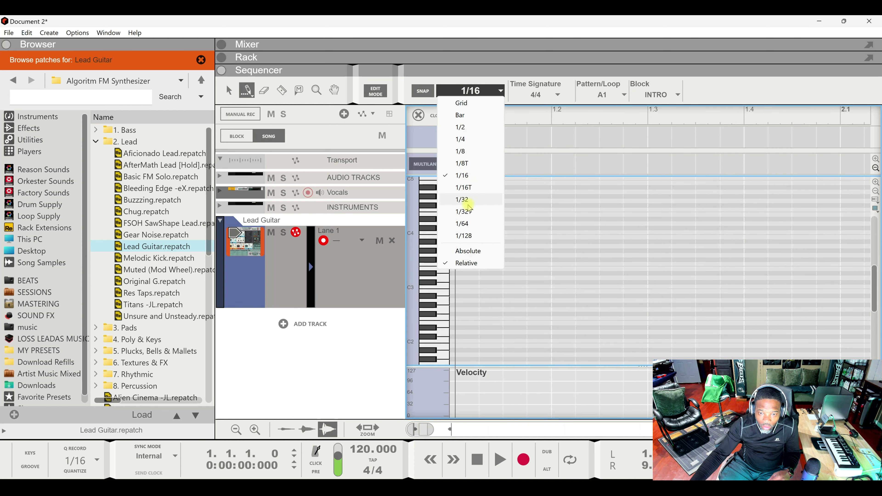
click(465, 212)
mouse_move(455, 269)
mouse_down()
mouse_move(841, 268)
mouse_move(817, 268)
mouse_up()
key(space)
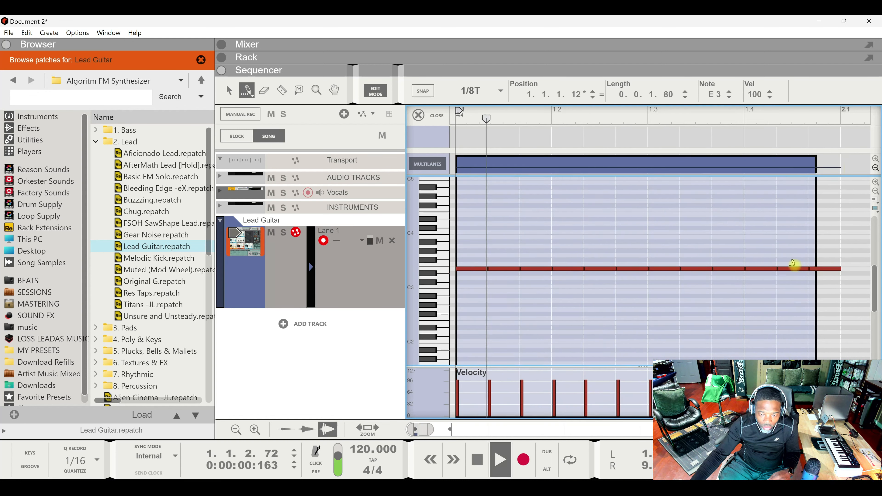
key(space)
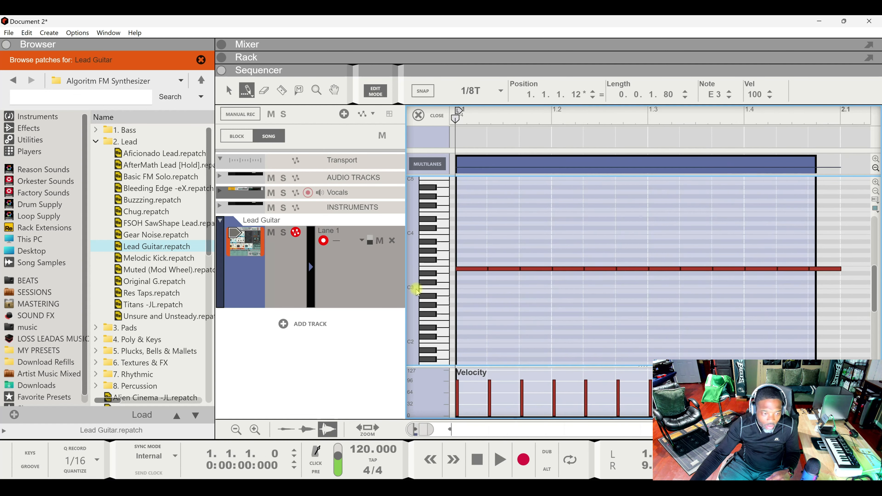
Step: Show the Lead Guitar device in the rack, lower its mix channel fader and play the clip
click(255, 293)
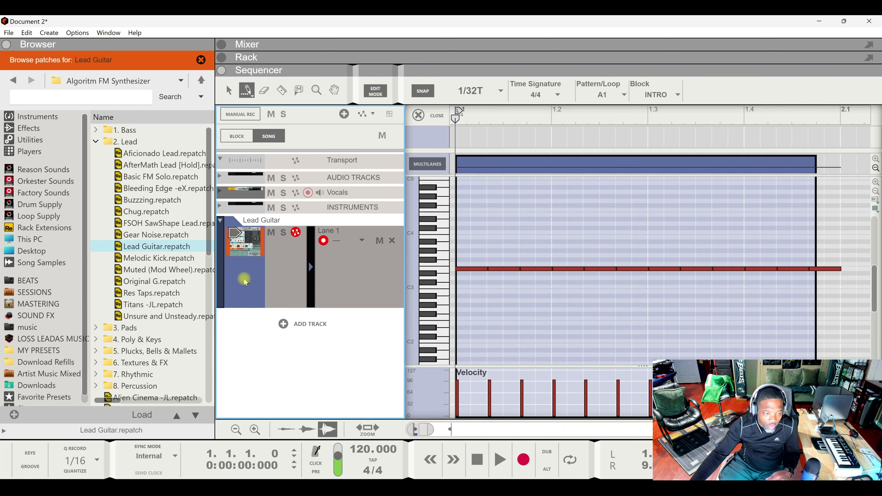
double_click(233, 236)
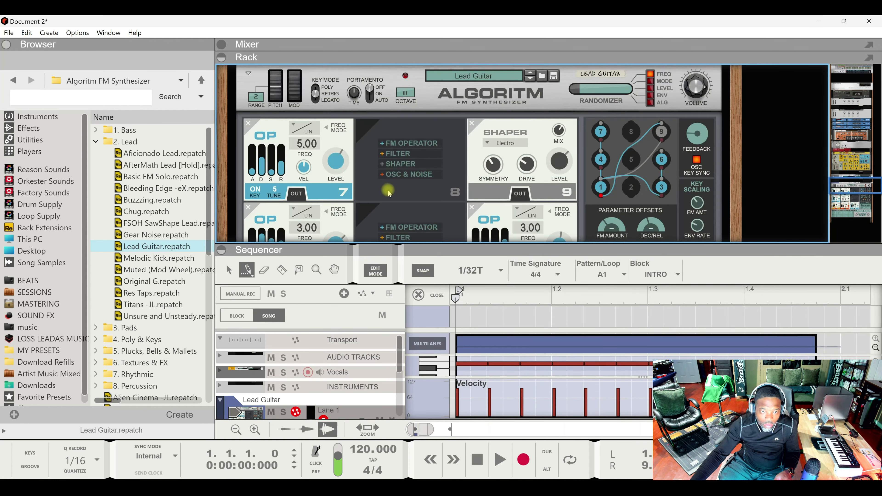
scroll(410, 132, up, 2)
drag(453, 137, 430, 142)
key(space)
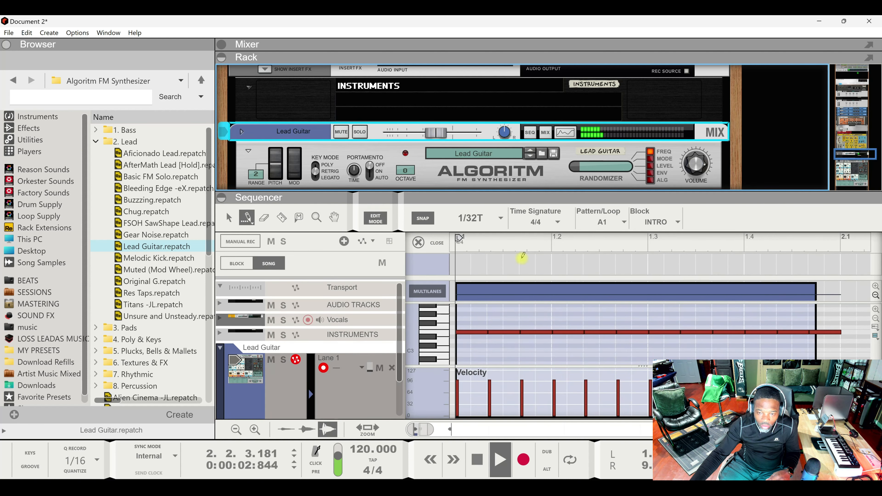
Step: Draw uneven velocities over the E3 Lead Guitar notes and play the clip back twice
drag(517, 195, 508, 139)
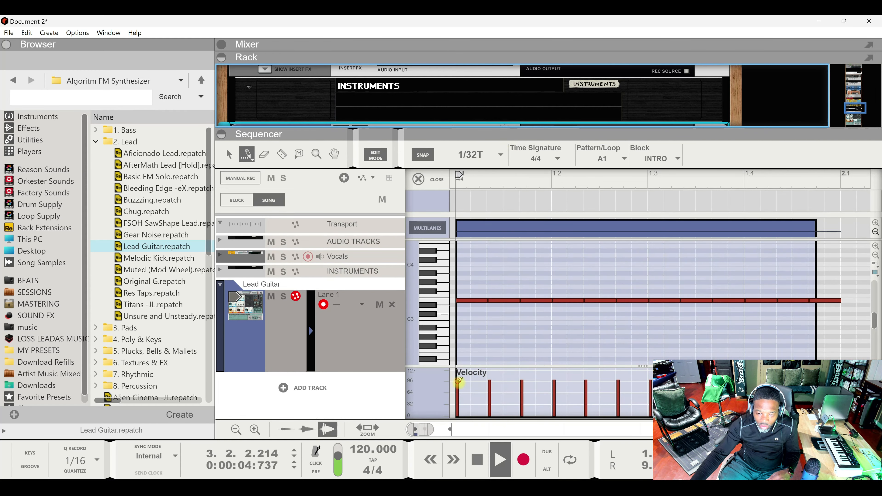
mouse_move(488, 403)
mouse_down()
mouse_move(565, 411)
mouse_move(622, 394)
mouse_move(816, 398)
mouse_up()
key(space)
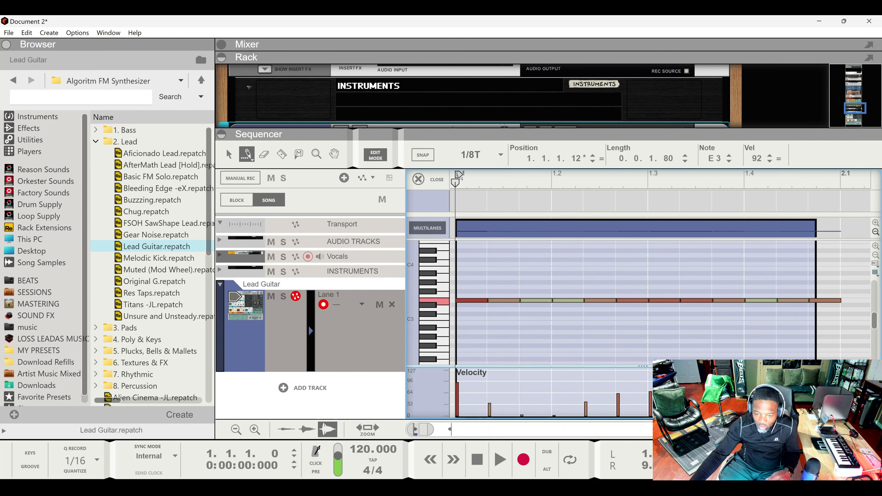
key(space)
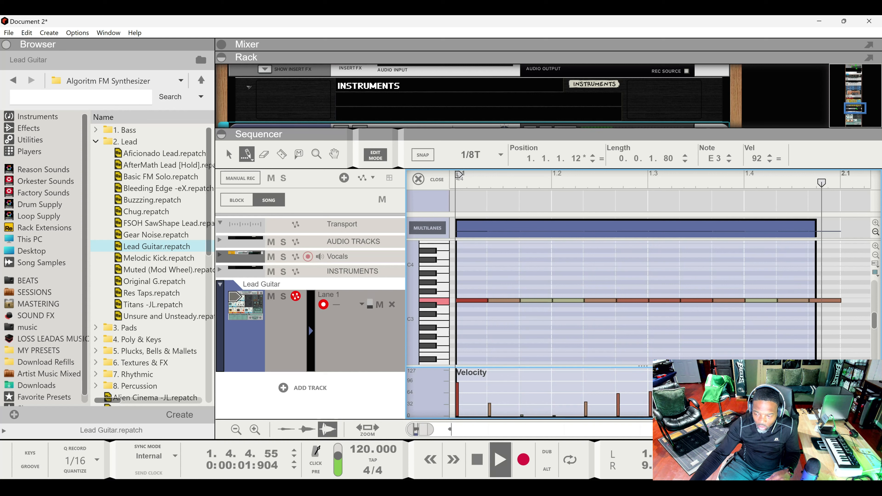
key(space)
key(space)
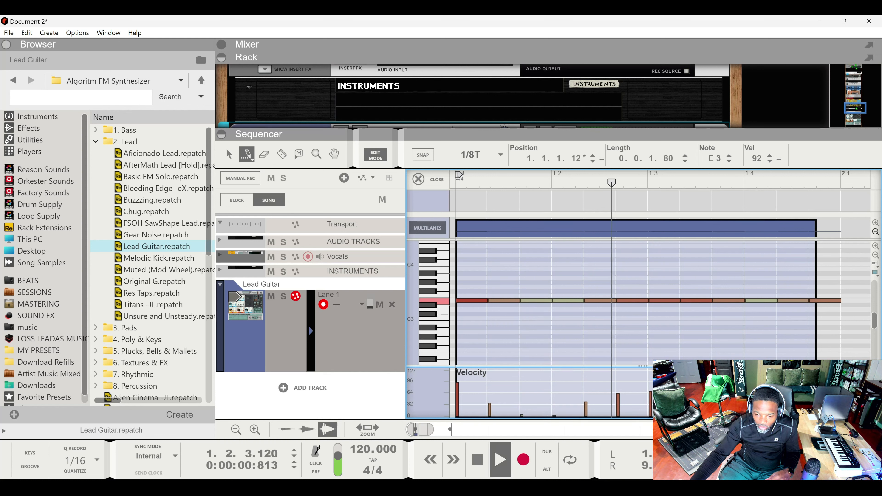
key(space)
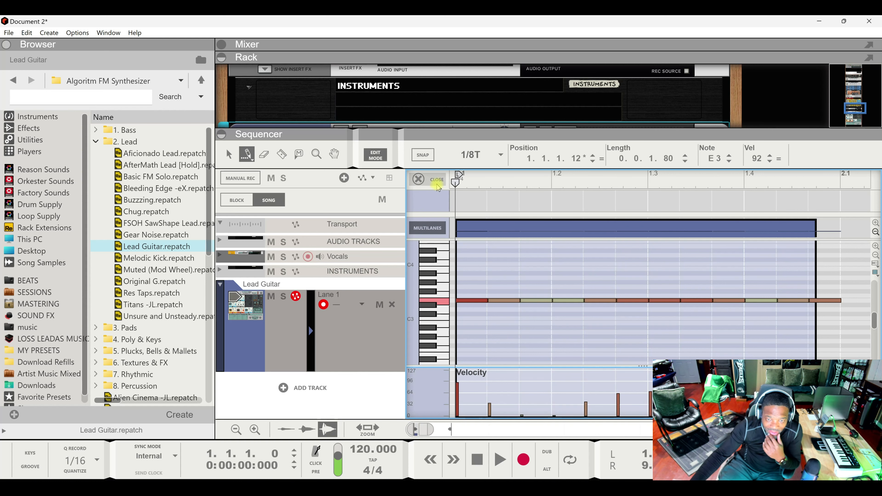
Step: Close the note editor and delete the clip from the Lead Guitar track with the Selection tool
click(420, 180)
right_click(462, 286)
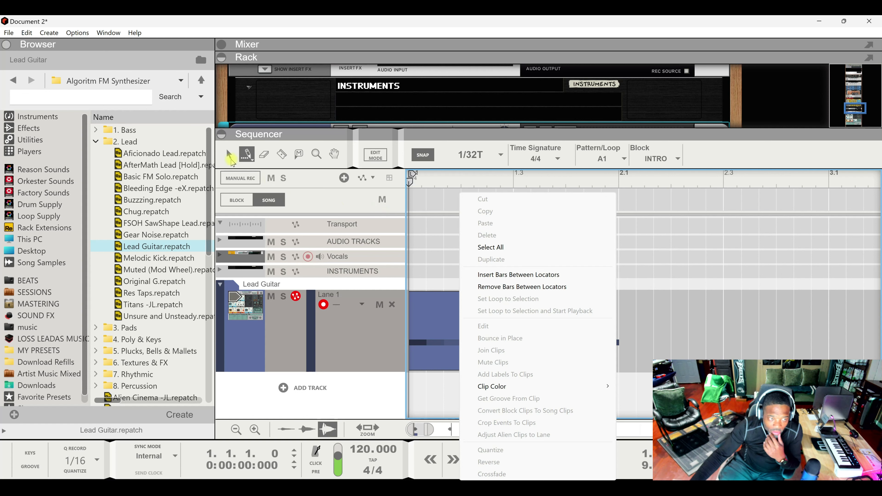
click(229, 156)
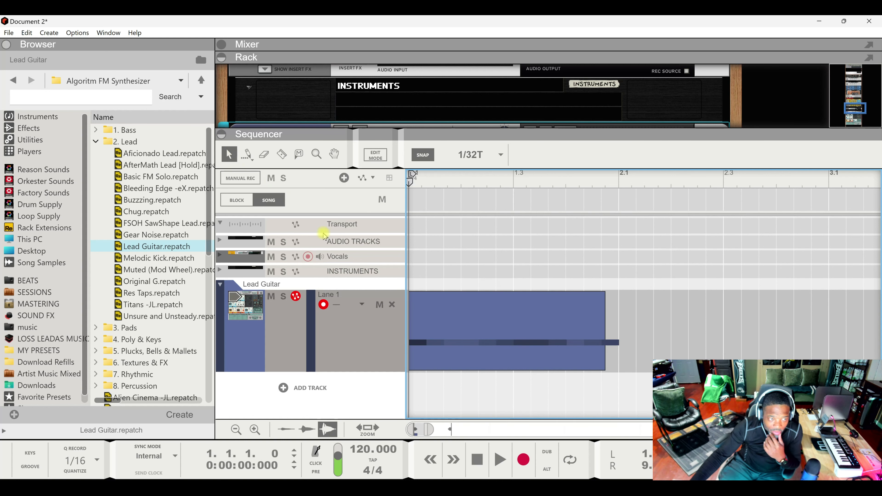
click(459, 339)
key(Delete)
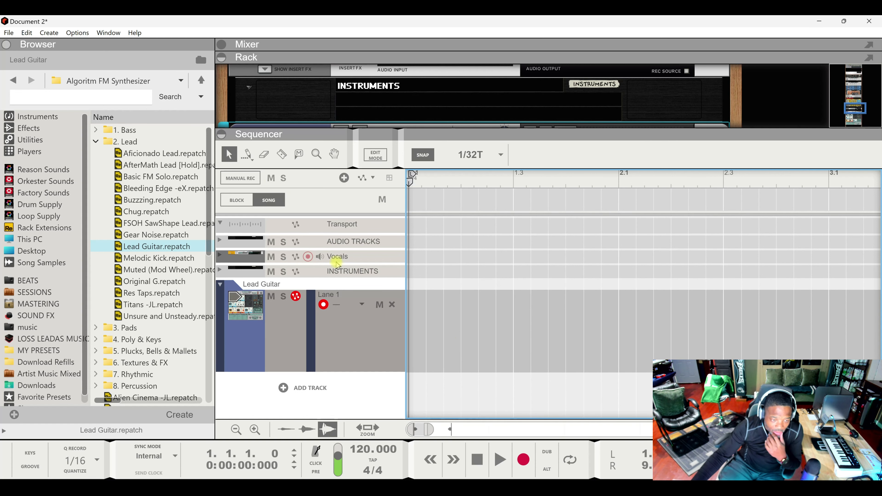
Step: Record Lead Guitar automation by moving the Algoritm's volume, feedback, portamento, level, velocity and shaper knobs with the rack enlarged
click(275, 337)
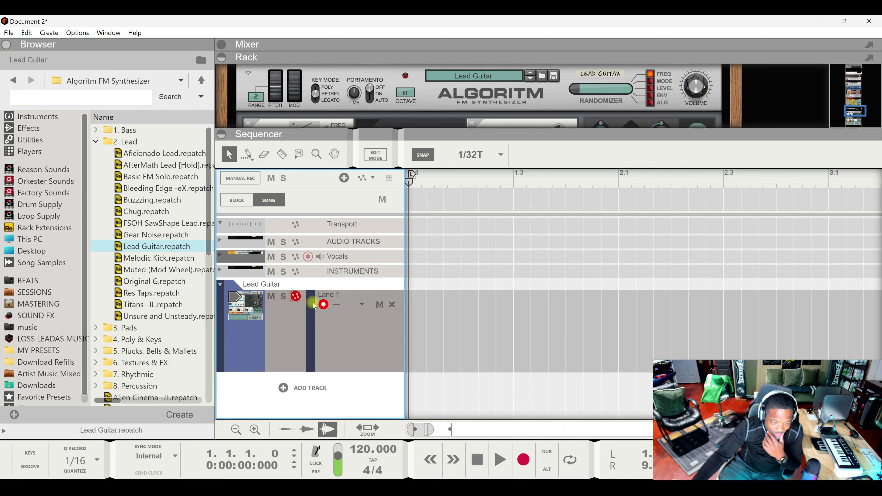
drag(460, 135, 482, 205)
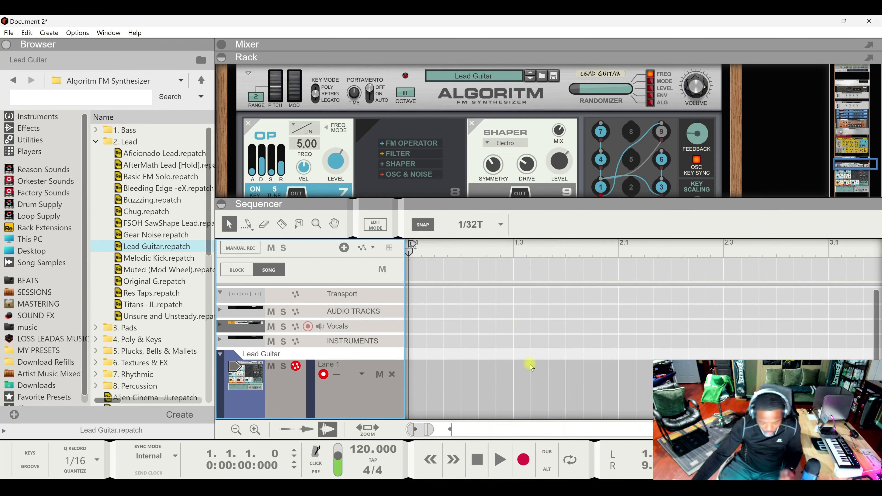
drag(507, 204, 507, 238)
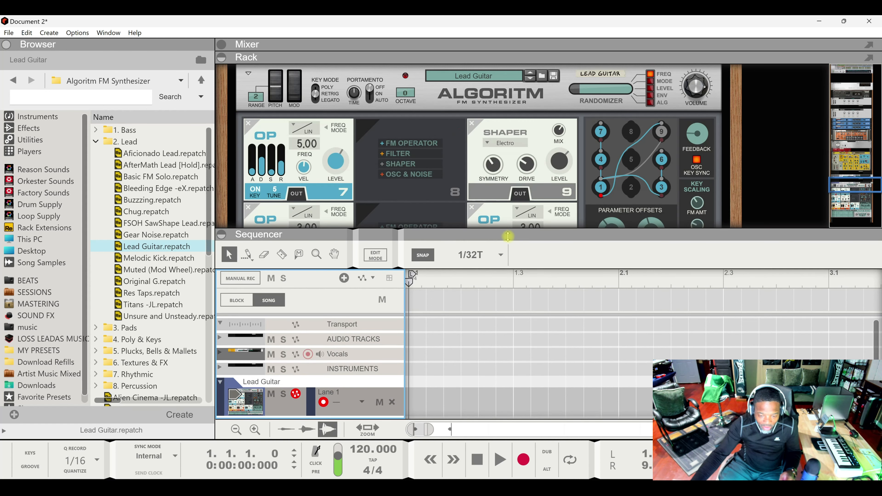
click(523, 460)
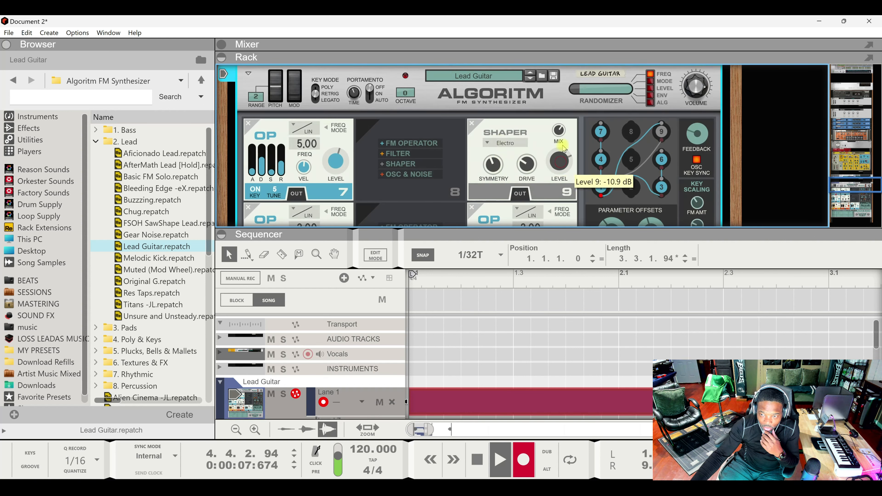
scroll(591, 139, down, 4)
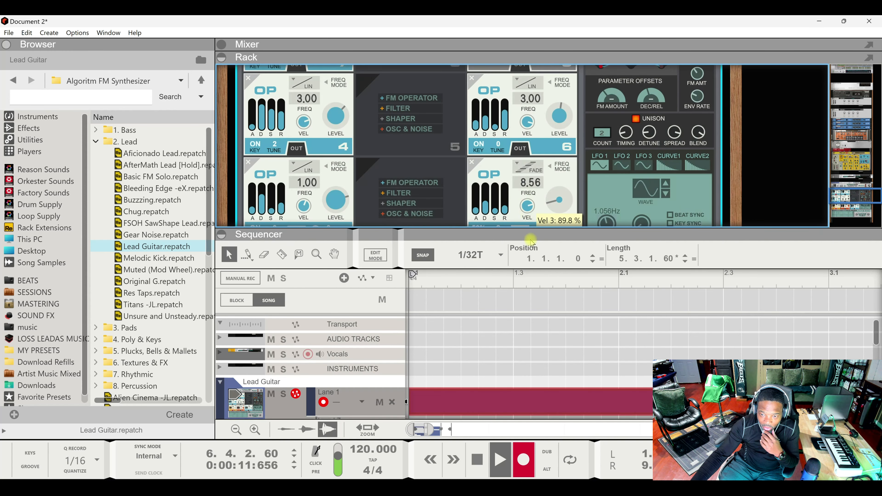
key(space)
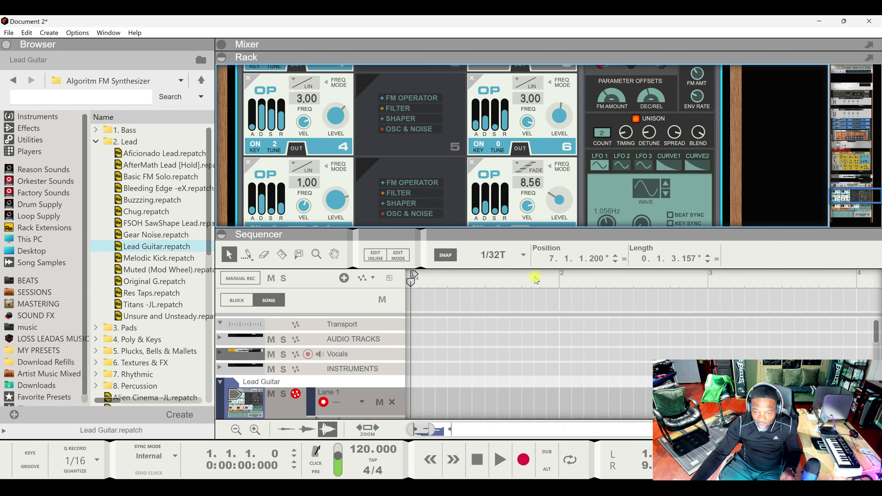
Step: Enlarge the sequencer and examine all the automation lanes recorded on the Lead Guitar track
scroll(535, 278, down, 6)
scroll(532, 312, down, 3)
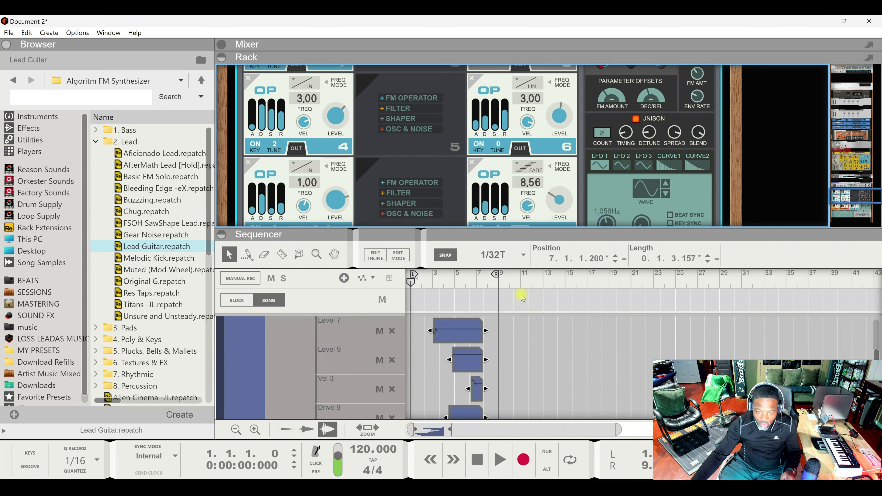
double_click(518, 237)
scroll(421, 118, up, 6)
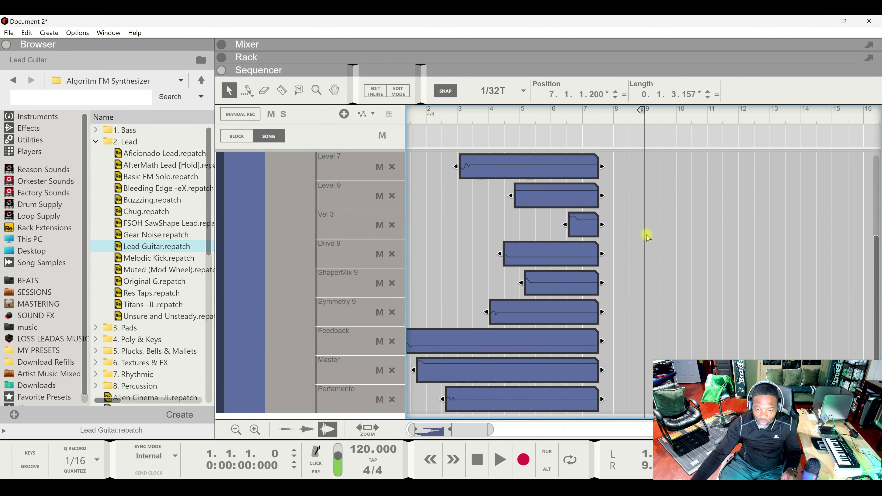
scroll(646, 235, down, 5)
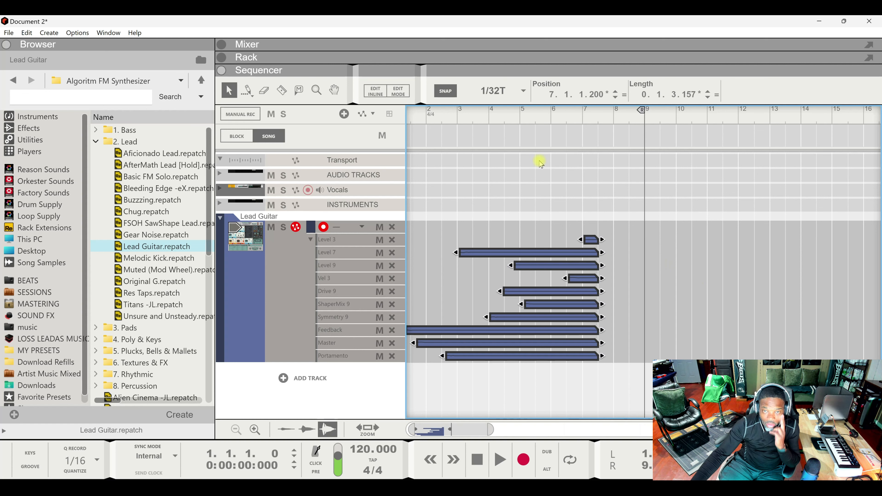
Step: Enlarge the rack and play the song to watch the recorded automation move the Algoritm's knobs
drag(466, 72, 522, 458)
key(space)
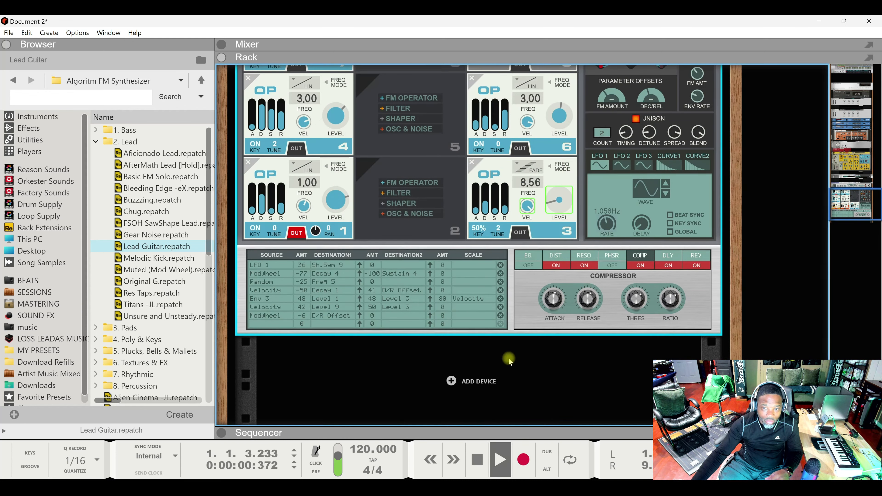
scroll(509, 357, up, 4)
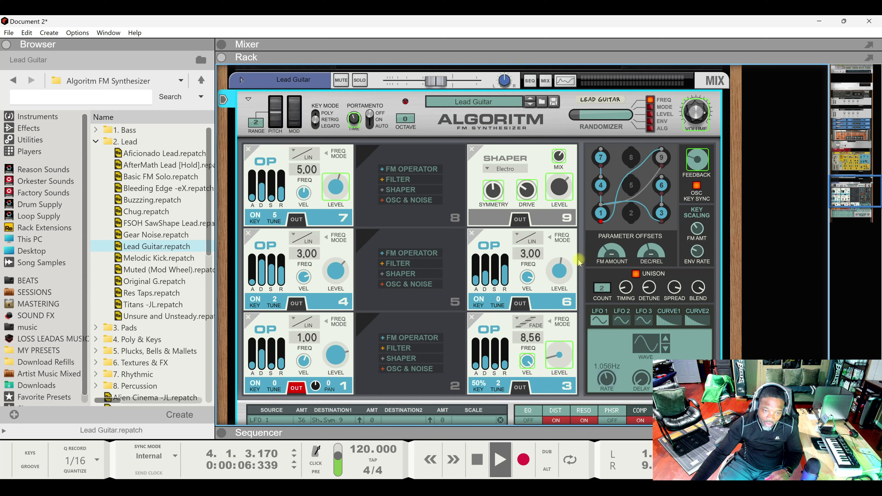
Step: Stop playback and bring back the enlarged sequencer with the Lead Guitar automation lanes
mouse_move(572, 263)
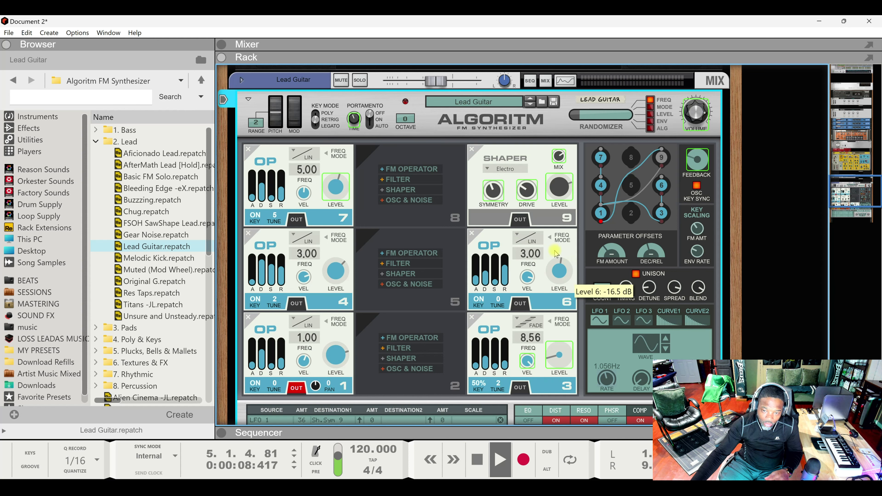
key(space)
right_click(499, 202)
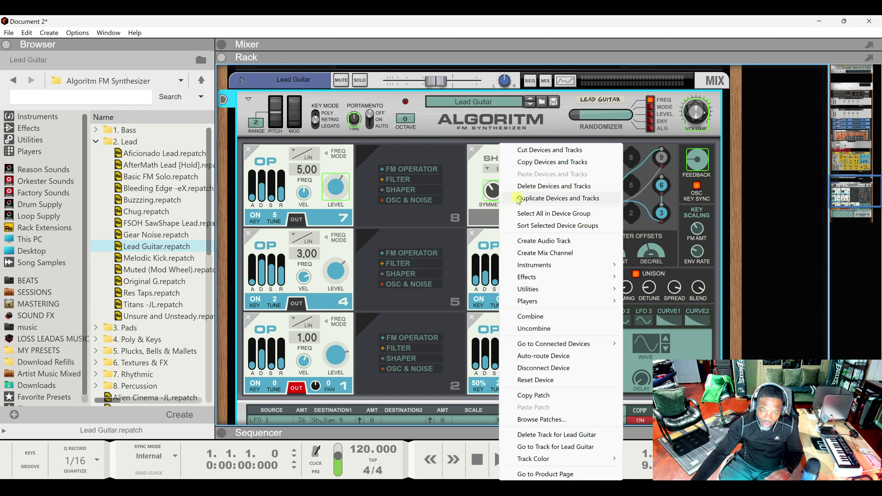
click(474, 177)
scroll(518, 278, down, 1)
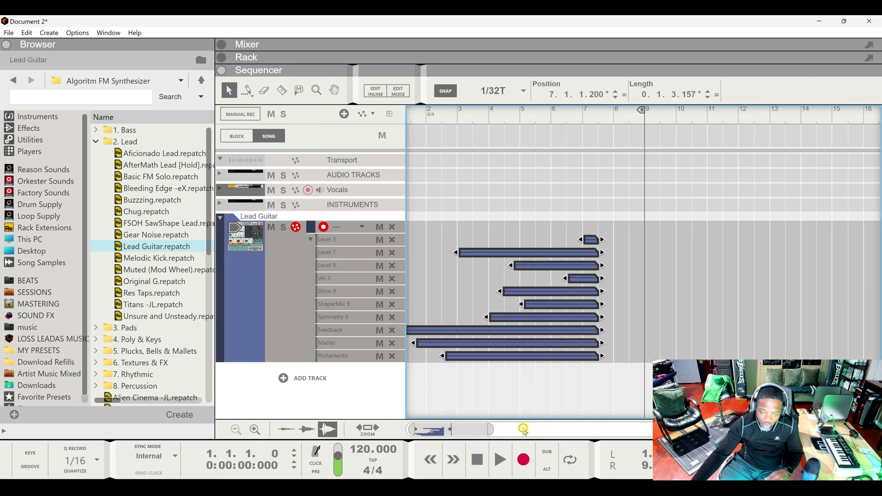
click(523, 431)
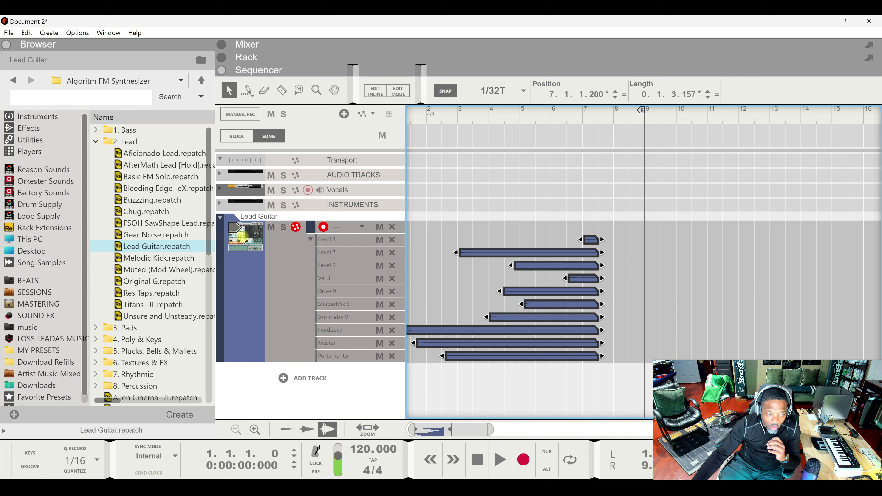
Step: Delete the Lead Guitar track together with its device and automation lanes
click(242, 359)
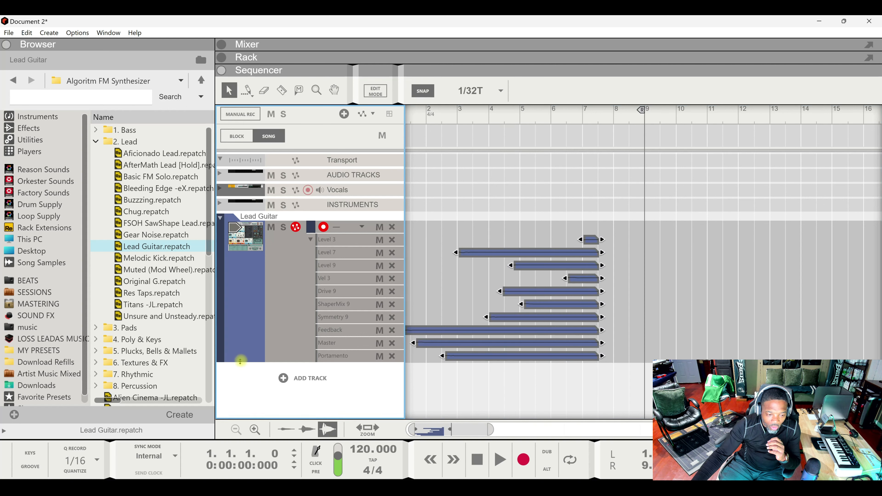
key(Delete)
key(Return)
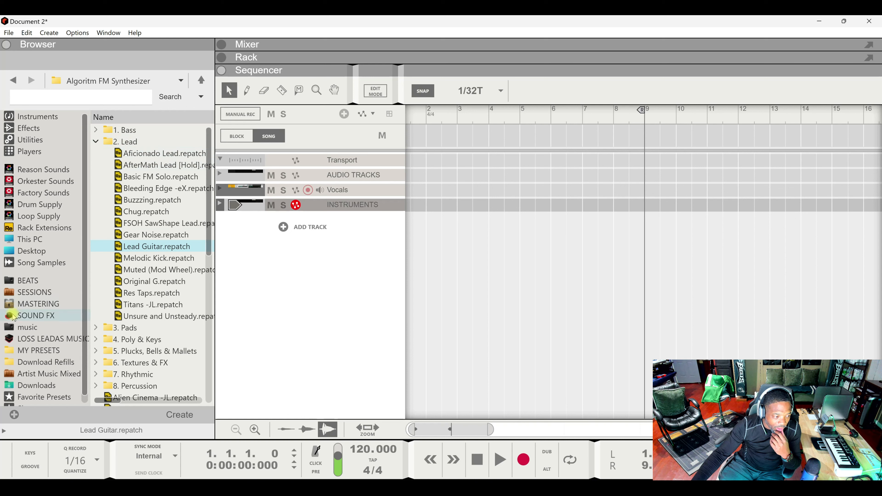
Step: Import the Free Chords 04 sample from the Samples folder of Chords (AngelicVibes) in SOUND FX as an audio track
click(11, 318)
click(96, 210)
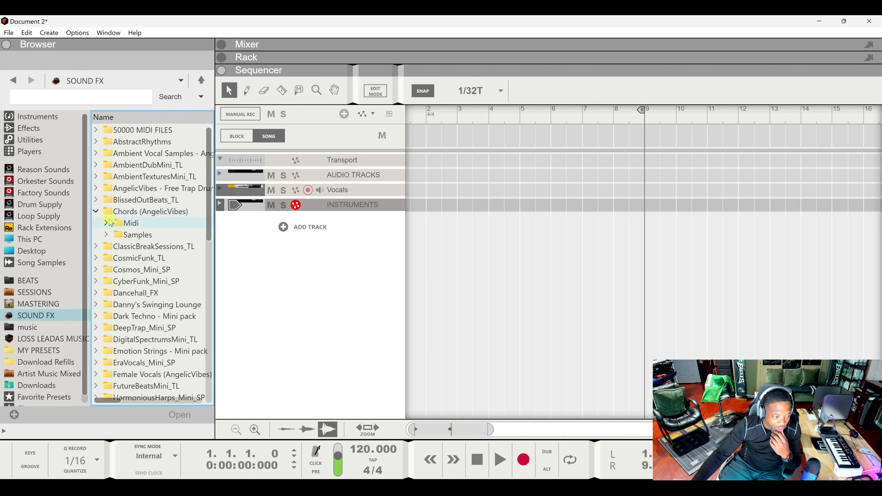
click(107, 235)
double_click(141, 238)
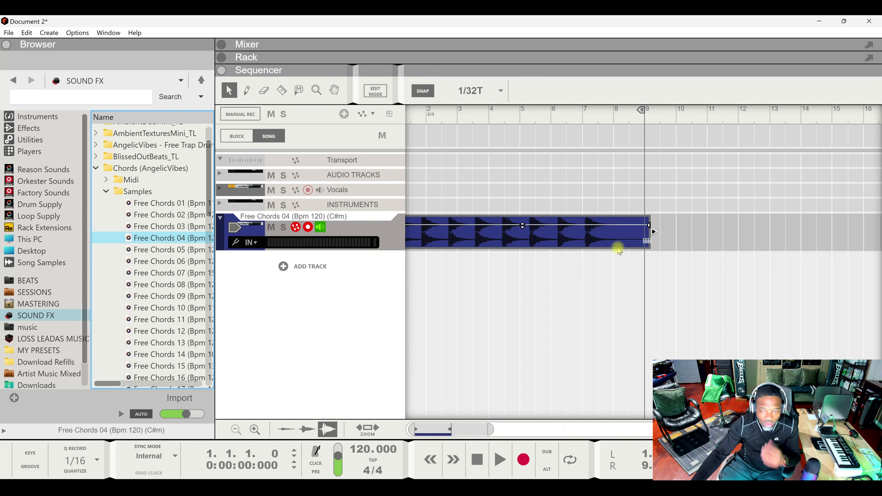
Step: Split the Free Chords 04 clip just after bar 7 with the Razor tool and return to the Selection tool
right_click(610, 278)
click(586, 288)
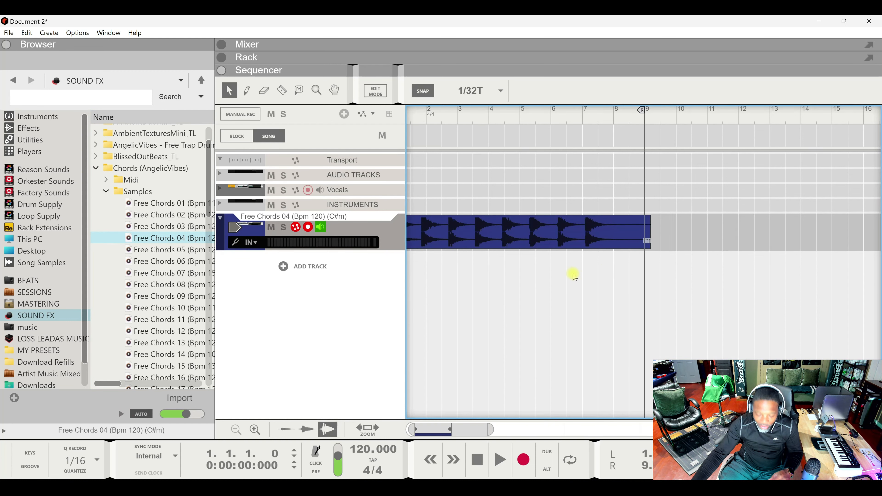
key(r)
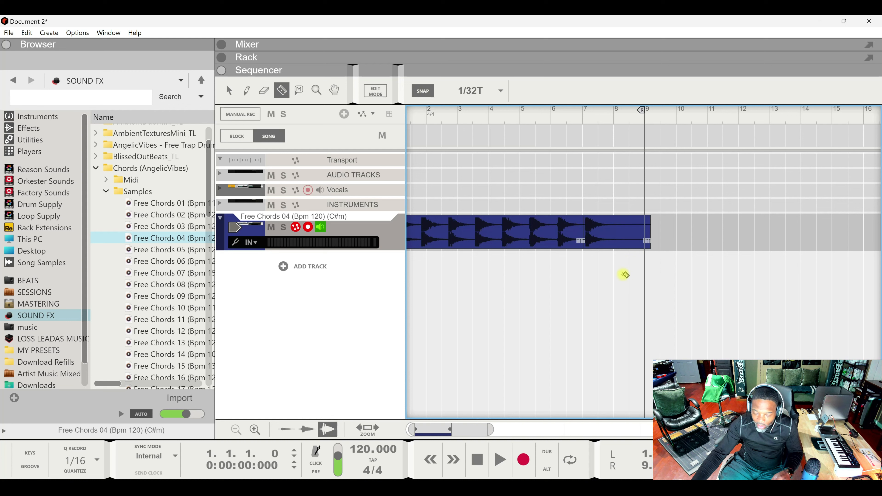
key(q)
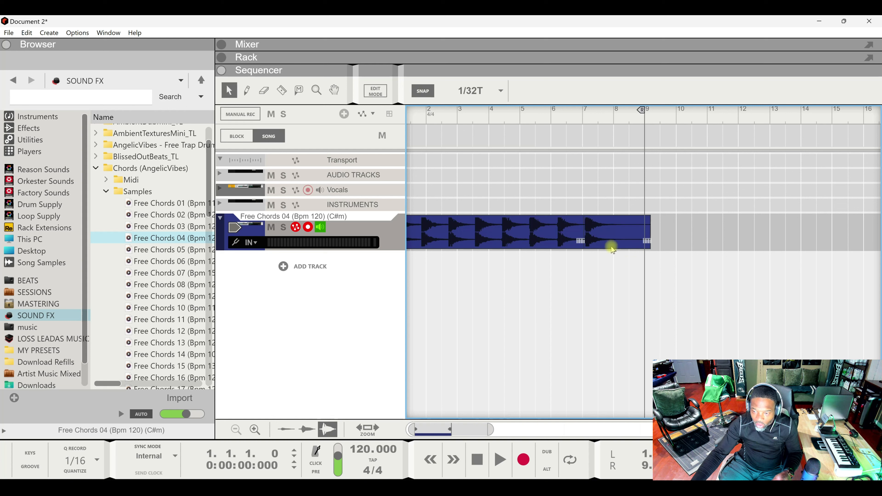
Step: Change the clip color of the last section of the Free Chords 04 audio to yellow
click(612, 240)
right_click(612, 239)
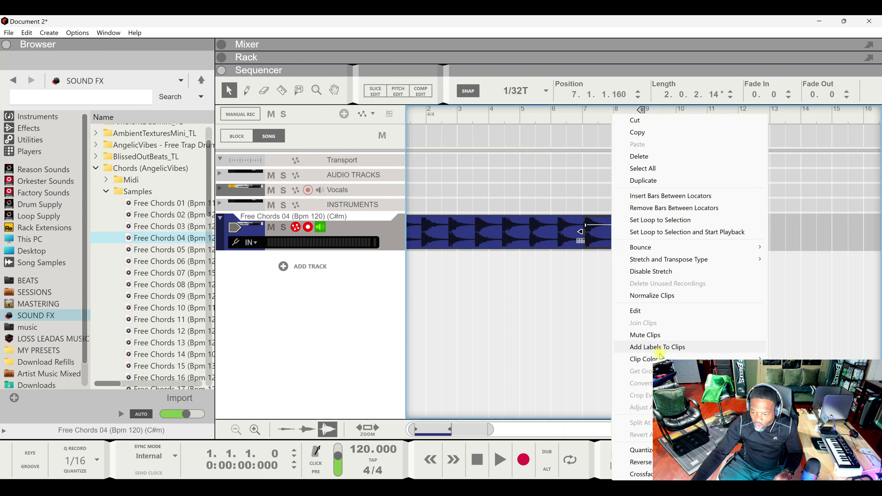
mouse_move(683, 351)
click(789, 205)
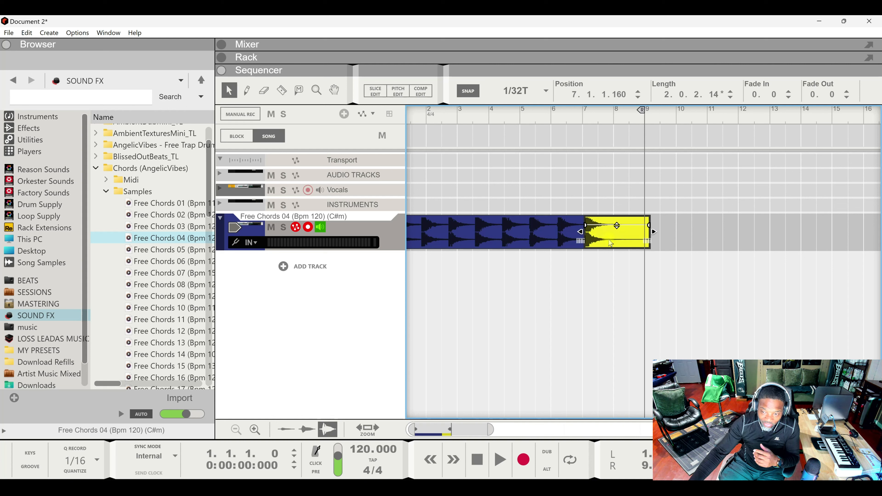
Step: Add The Echo from the Reason Studios effects to the Free Chords 04 track
click(232, 229)
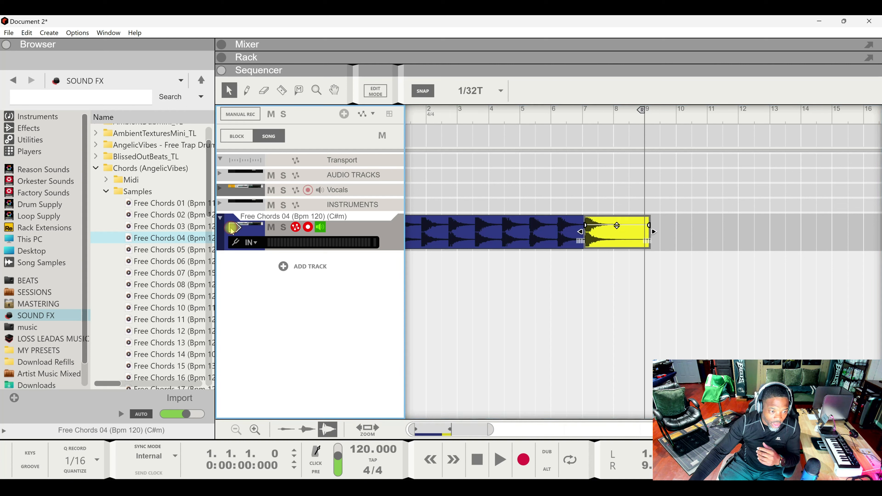
click(32, 127)
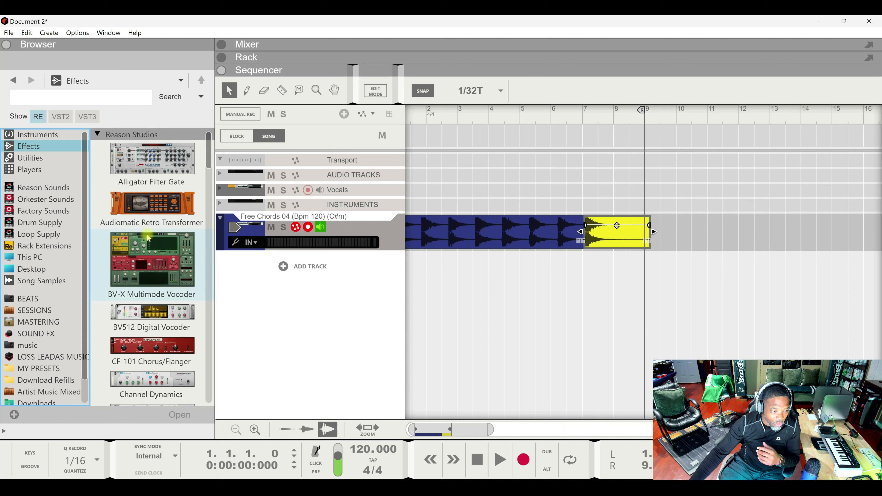
scroll(149, 238, down, 10)
scroll(160, 280, down, 10)
scroll(160, 280, down, 8)
click(159, 278)
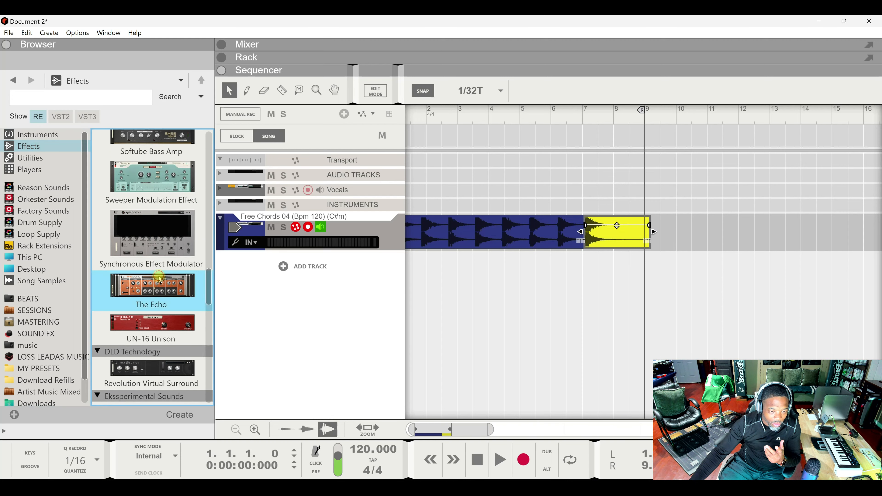
double_click(159, 278)
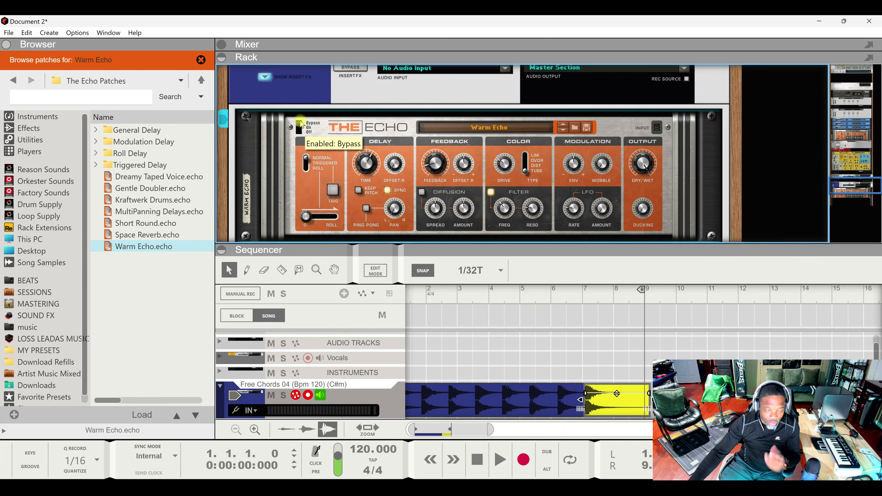
Step: Create an automation lane for The Echo's Enabled switch, enlarge the sequencer and collapse the Warm Echo track
alt+click(300, 125)
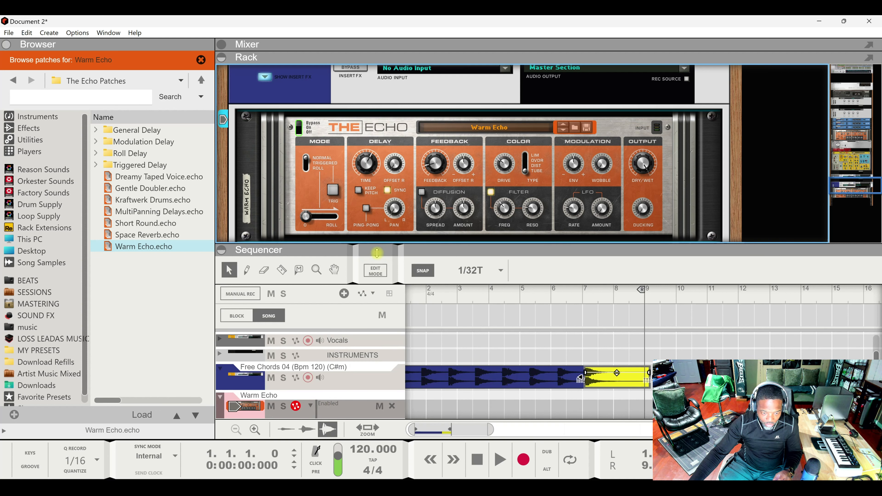
drag(373, 251, 368, 176)
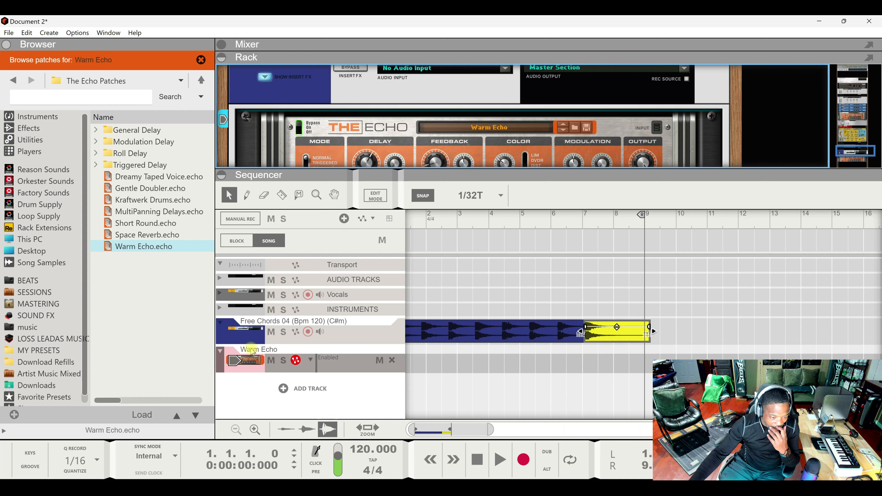
click(220, 352)
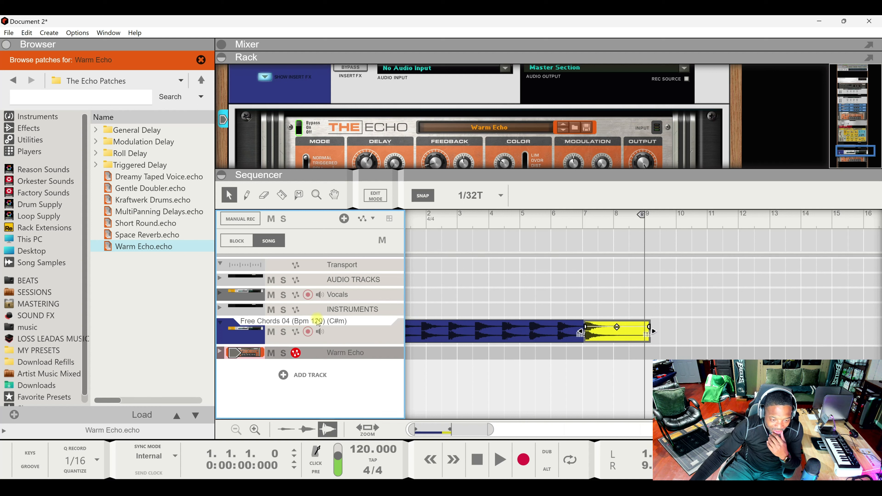
click(296, 353)
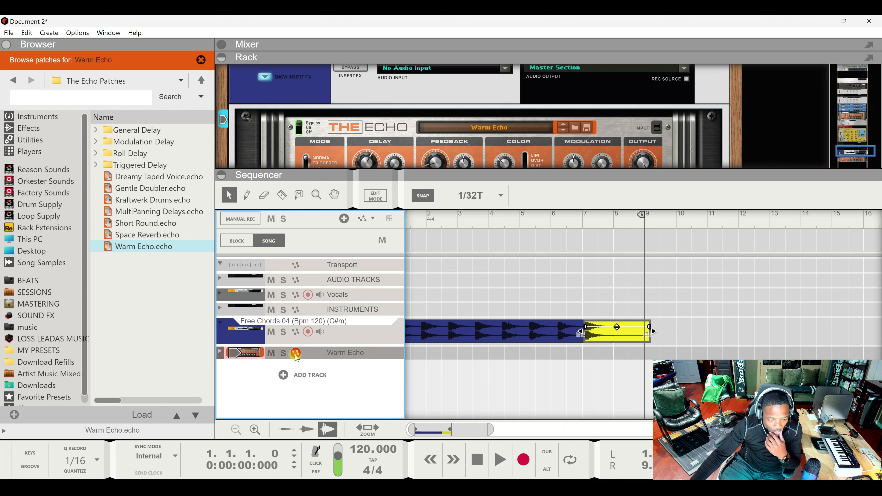